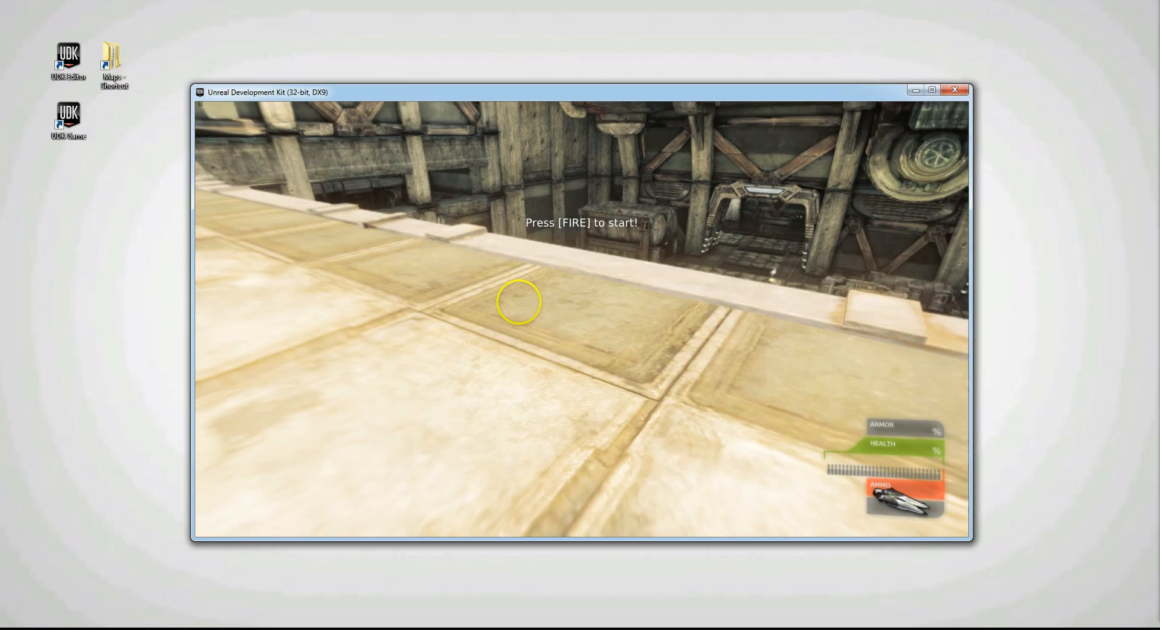
Start the match and explore the level on foot down into the green slime pool, respawning after the character dies.
key("w")
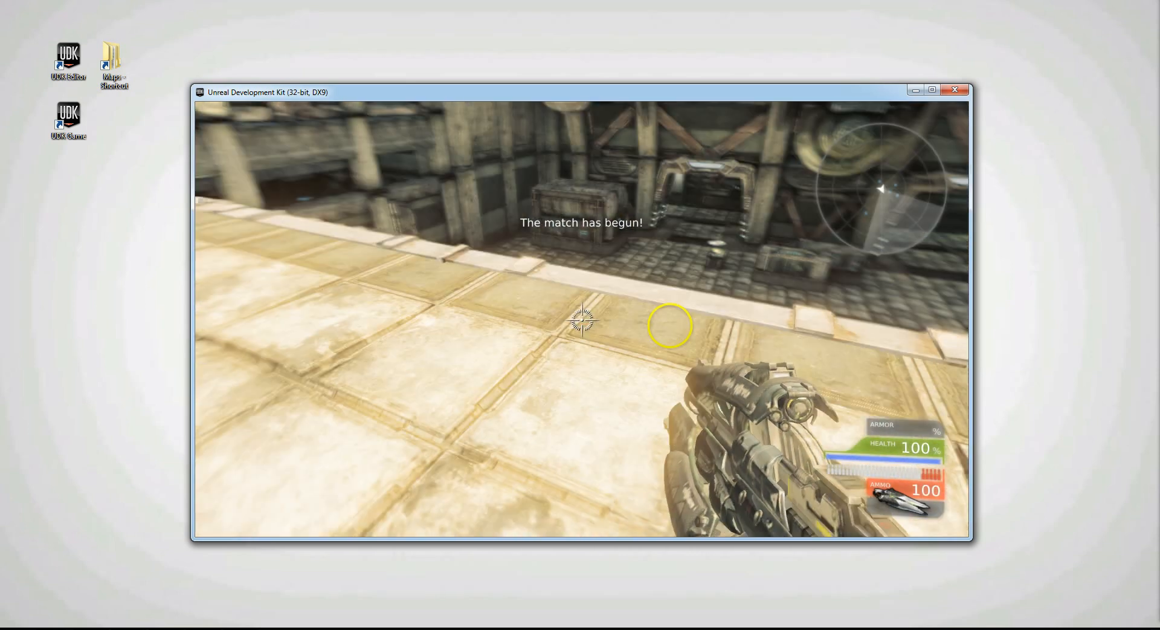
key("w")
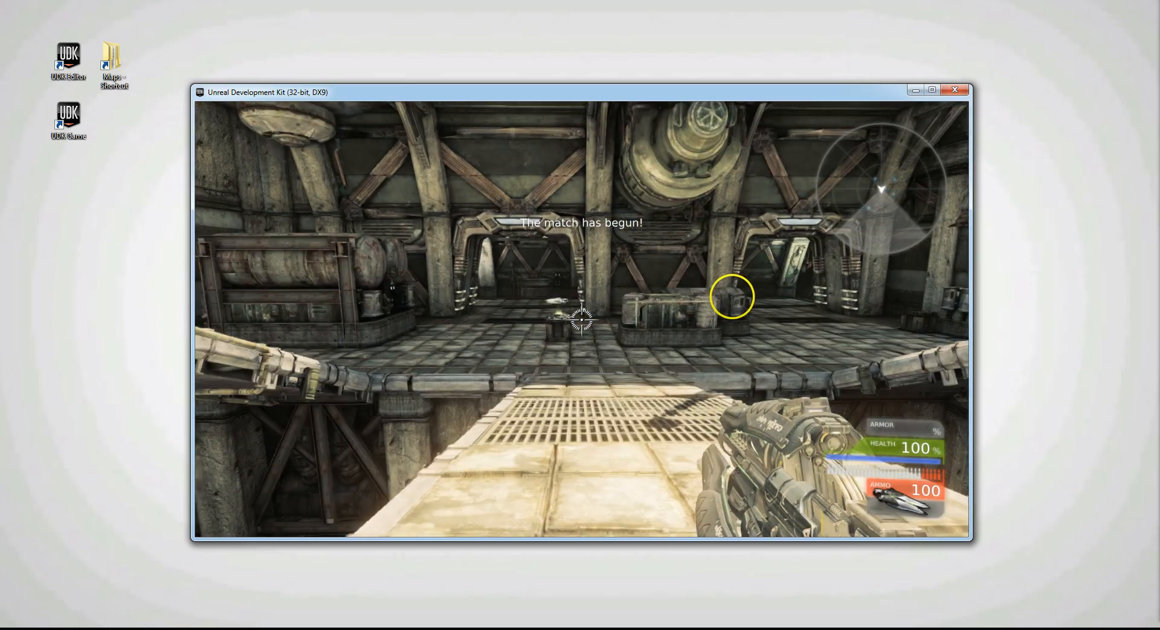
key("w")
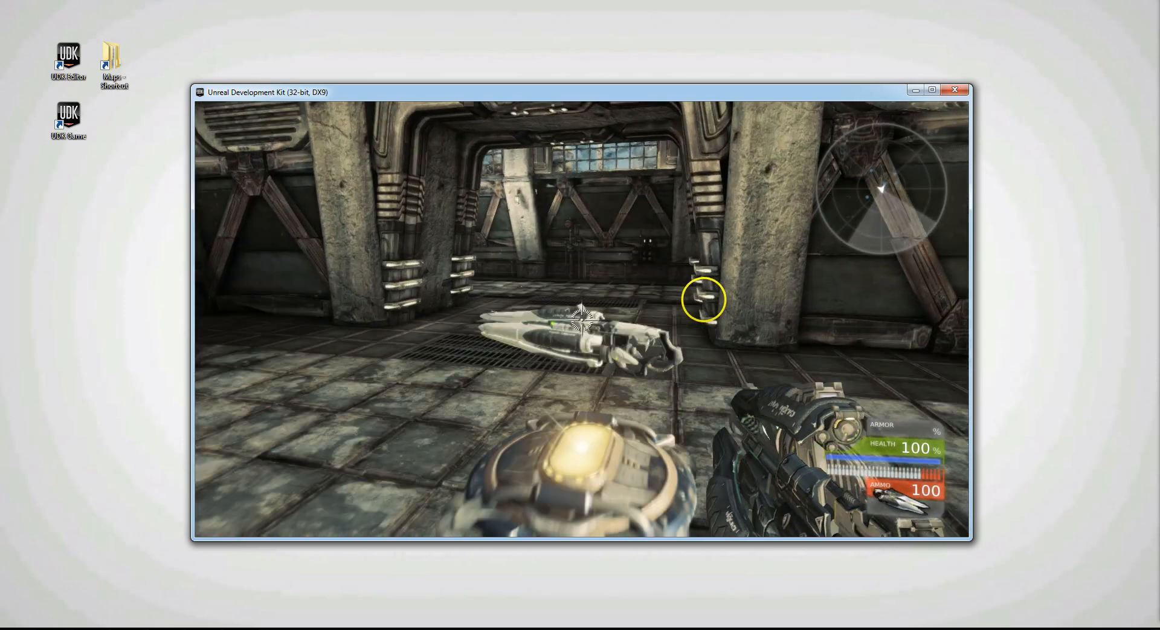
key("w")
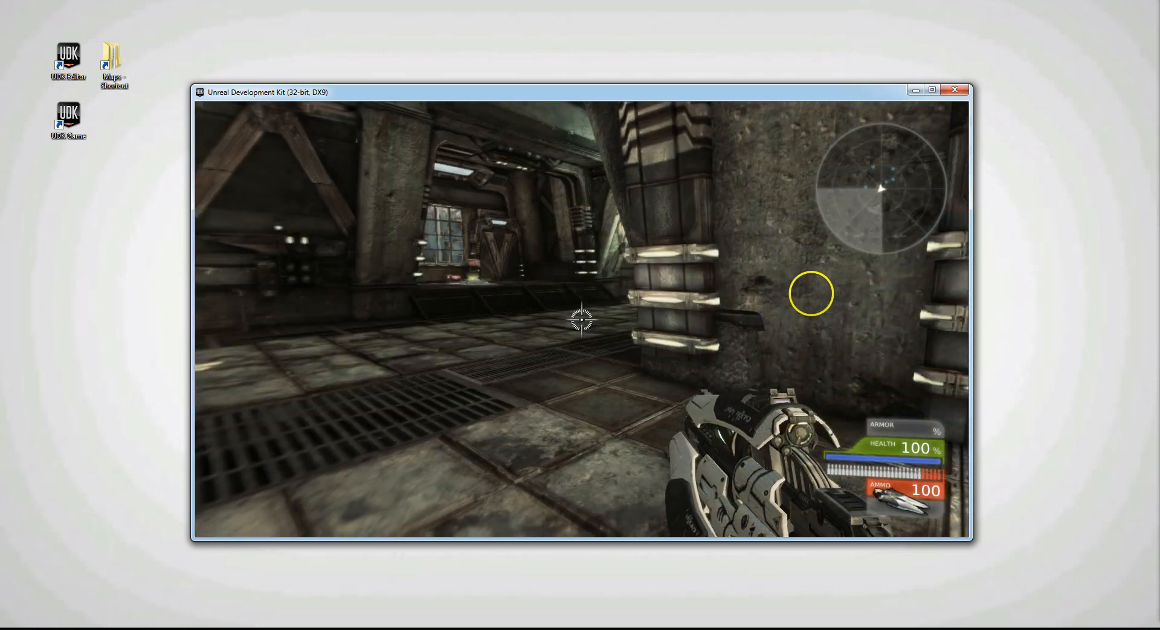
key("w")
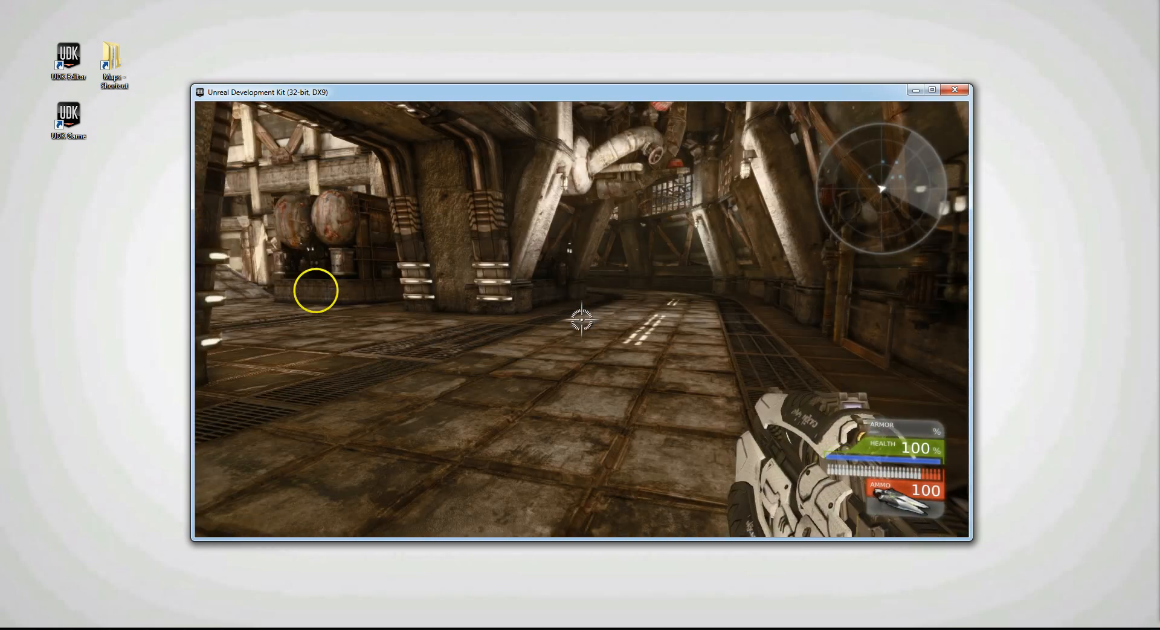
key("w")
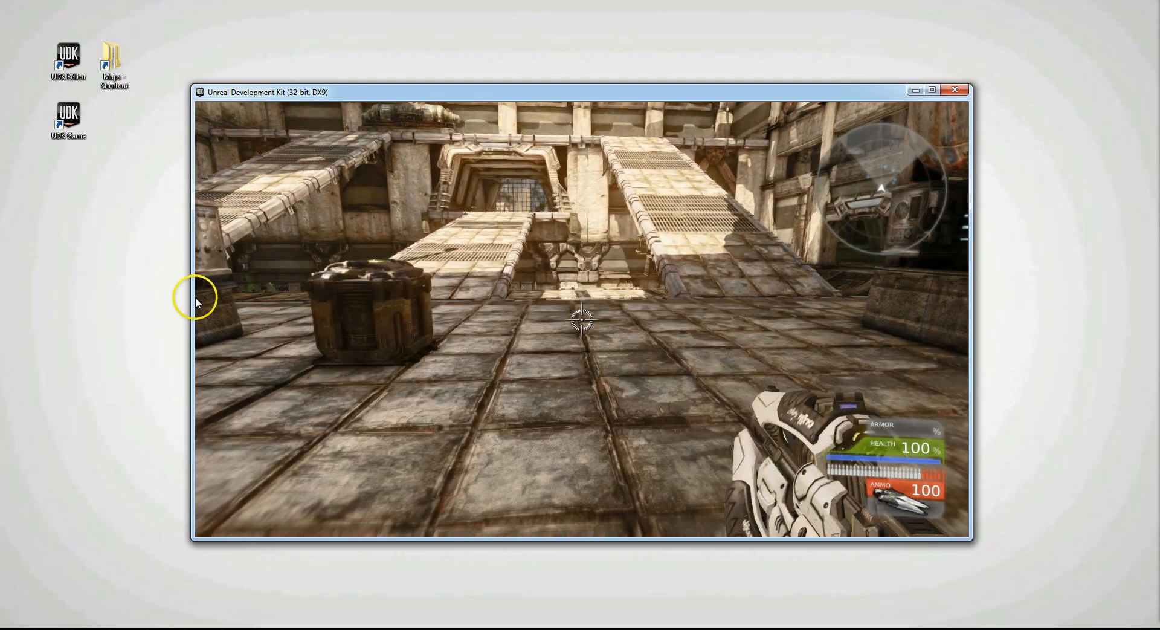
key("w")
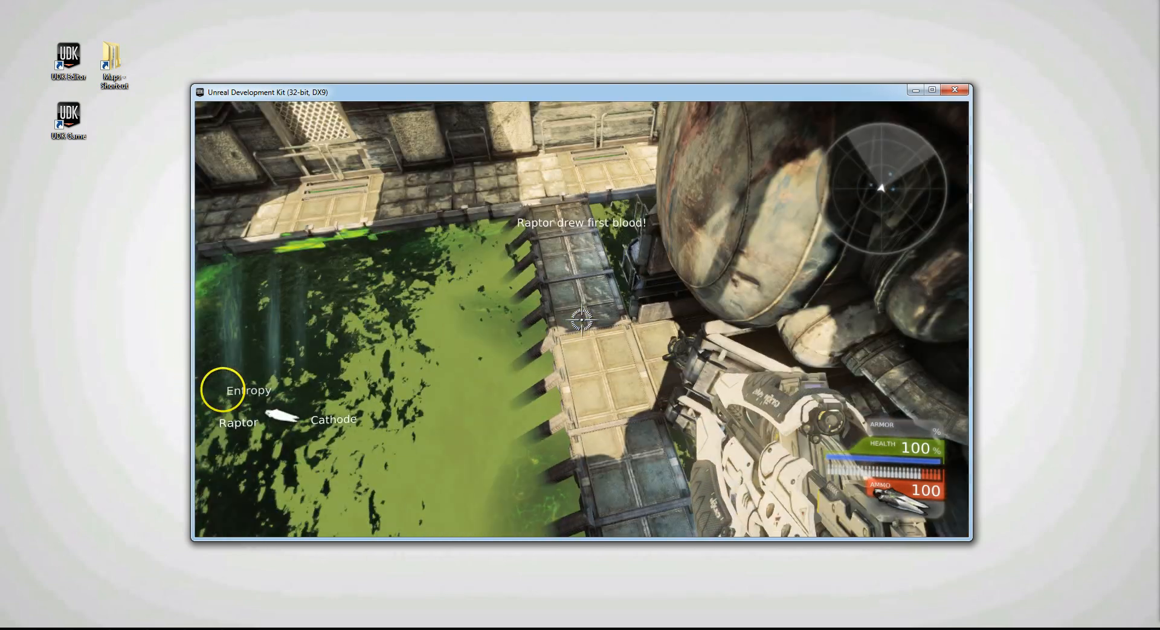
key("w")
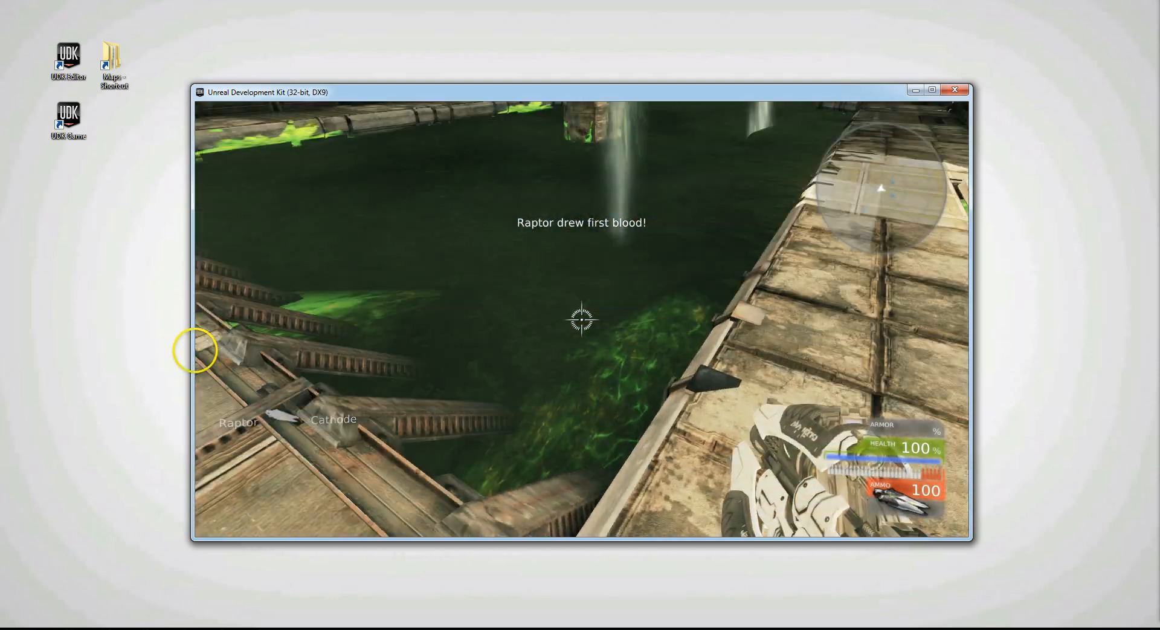
key("w")
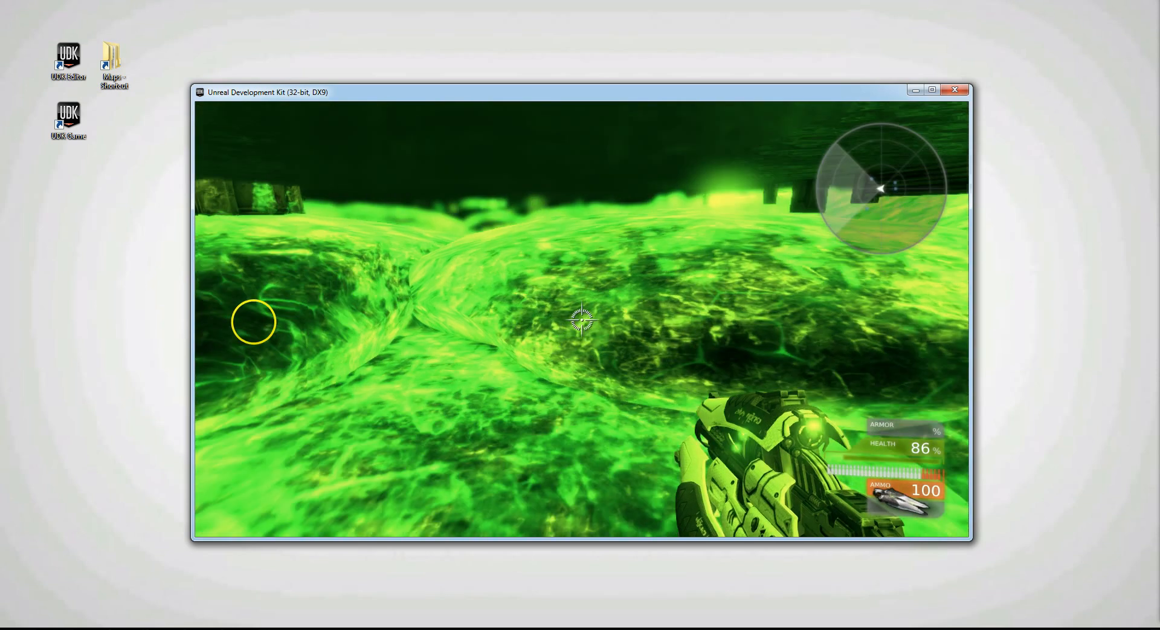
key("w")
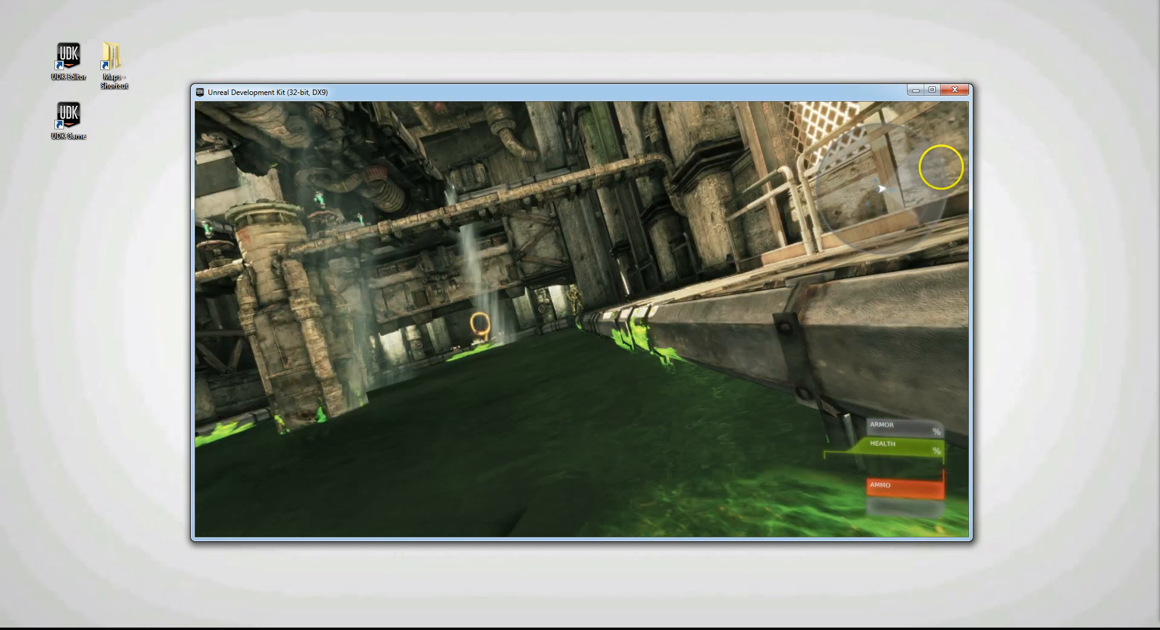
left_click(944, 165)
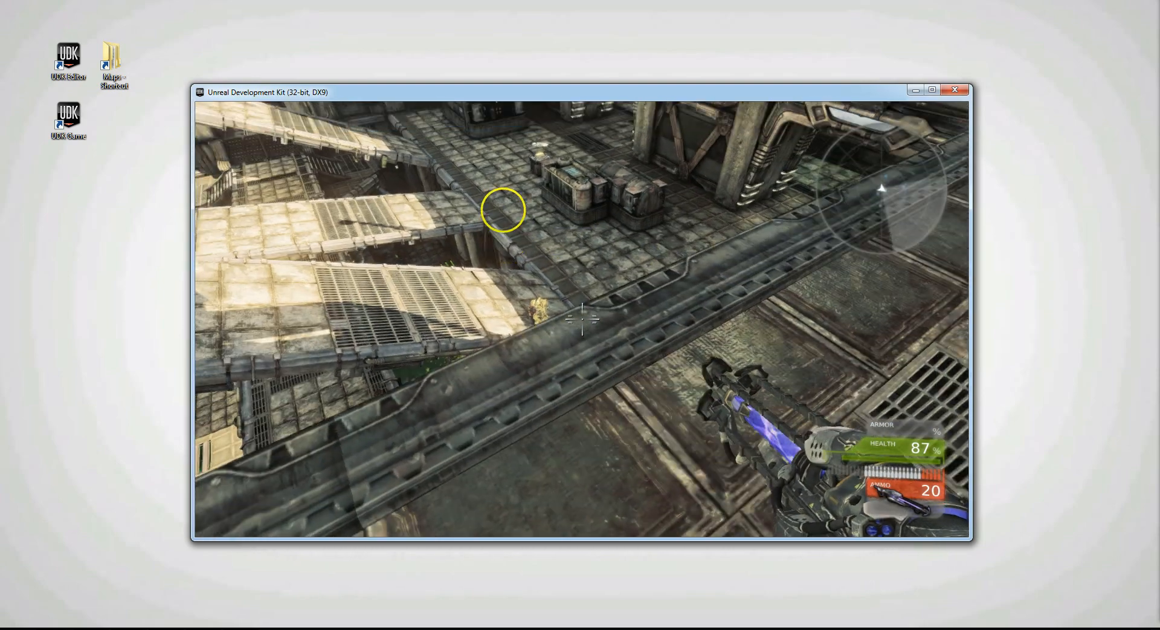
Leave the running match and exit the game, confirming the exit.
key("s")
key("Escape")
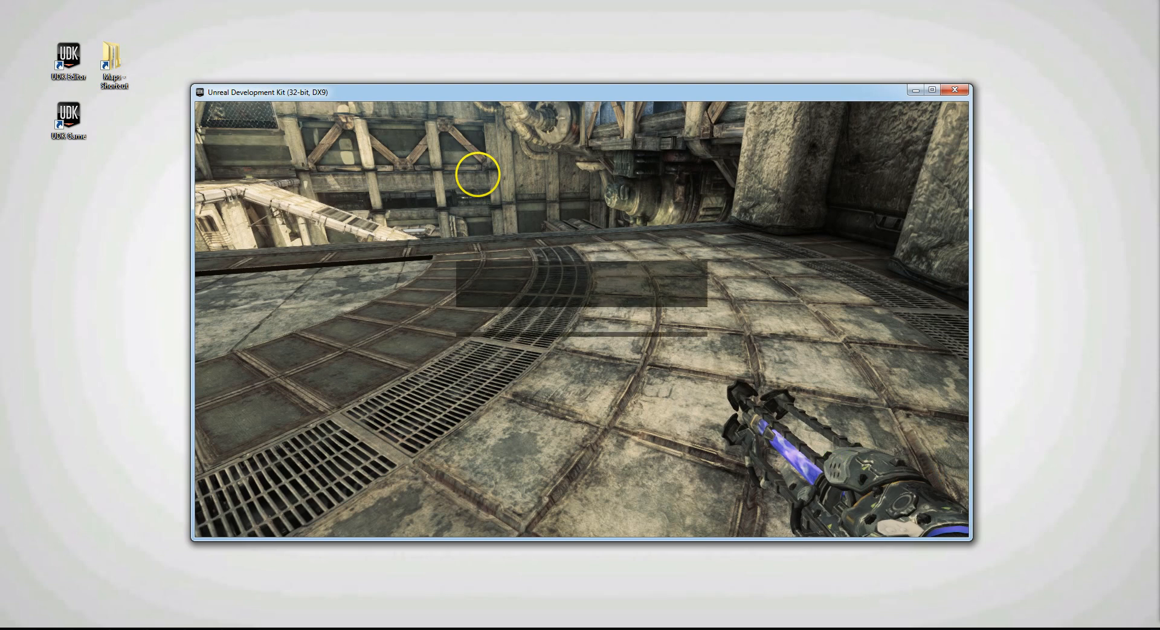
left_click(491, 333)
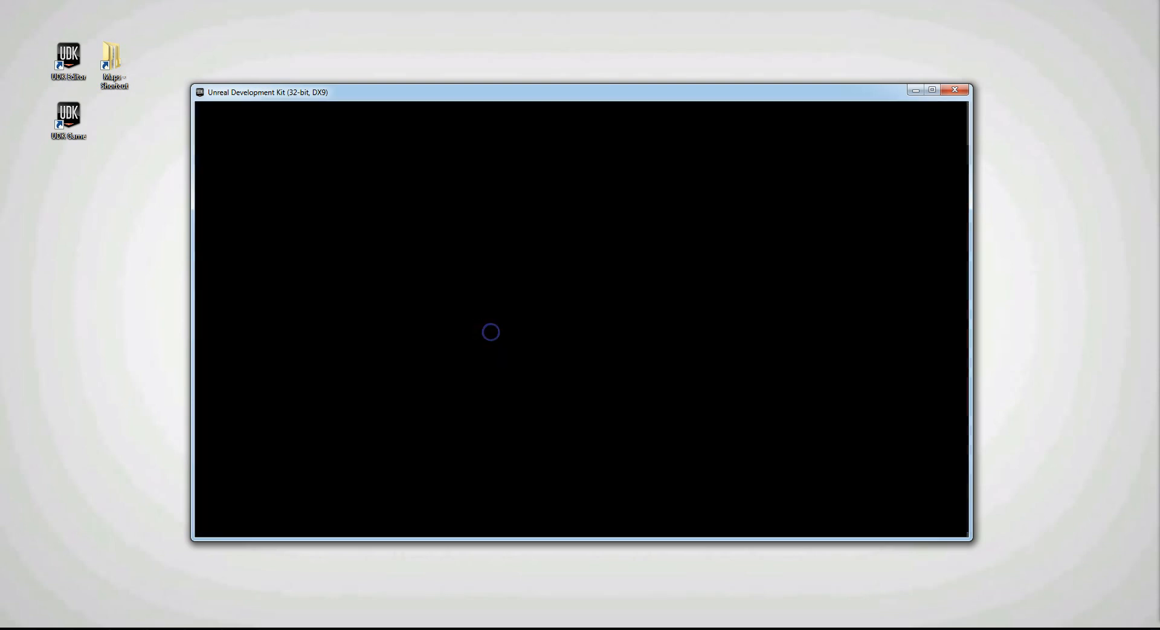
left_click(958, 91)
left_click(491, 379)
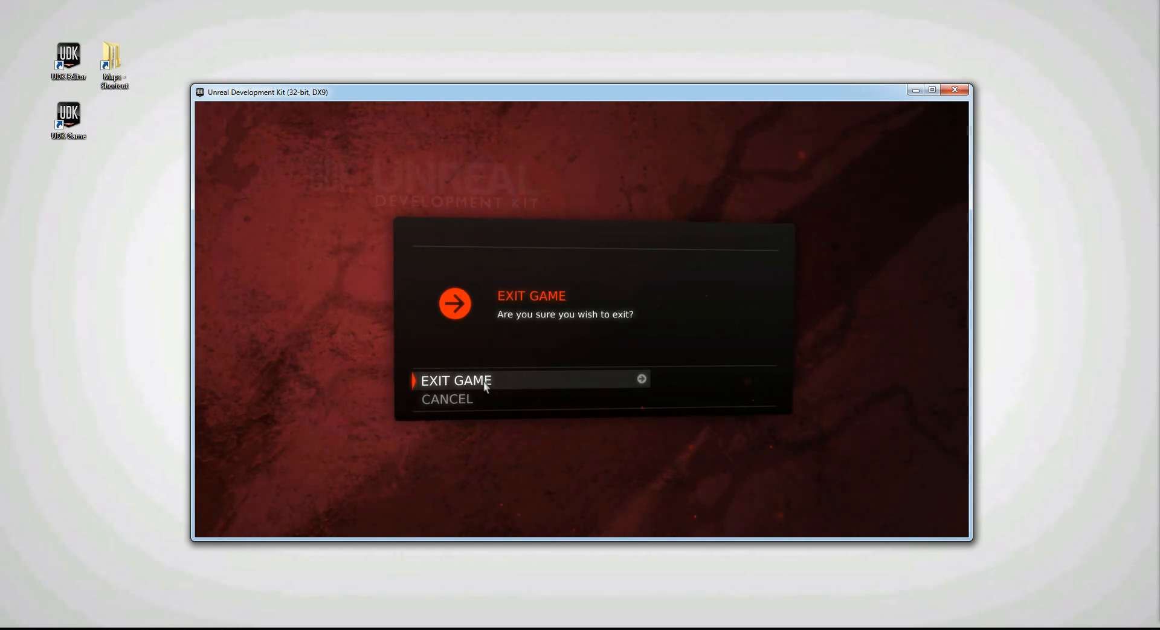
left_click(484, 382)
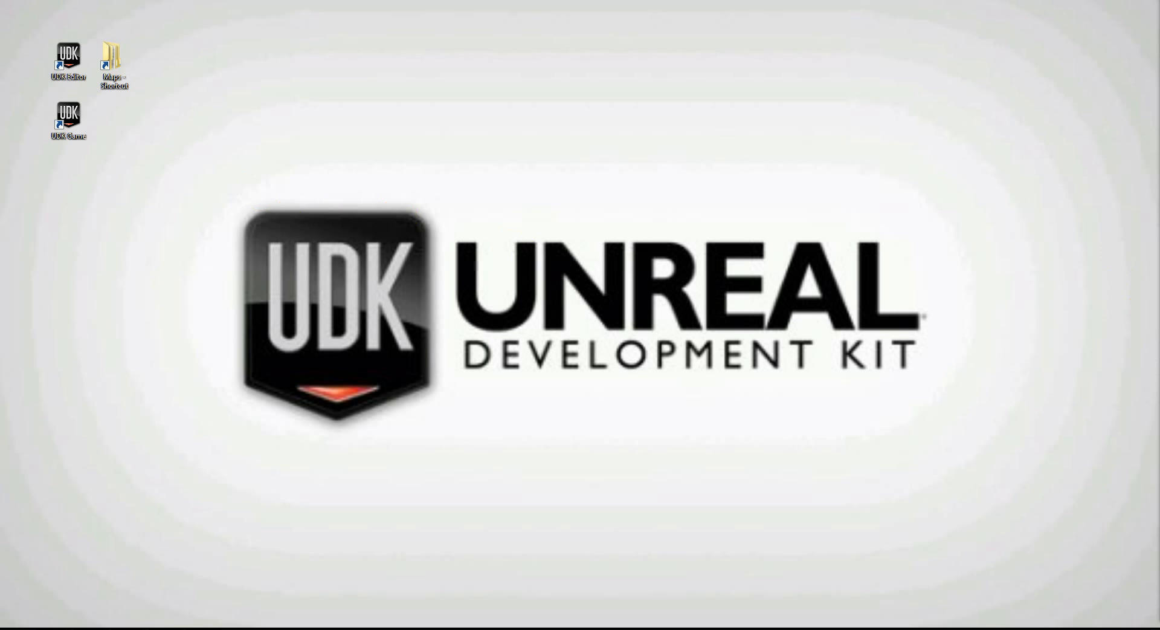
Launch the UDK Editor from the desktop and close its Welcome window.
left_click(76, 56)
left_click(77, 57)
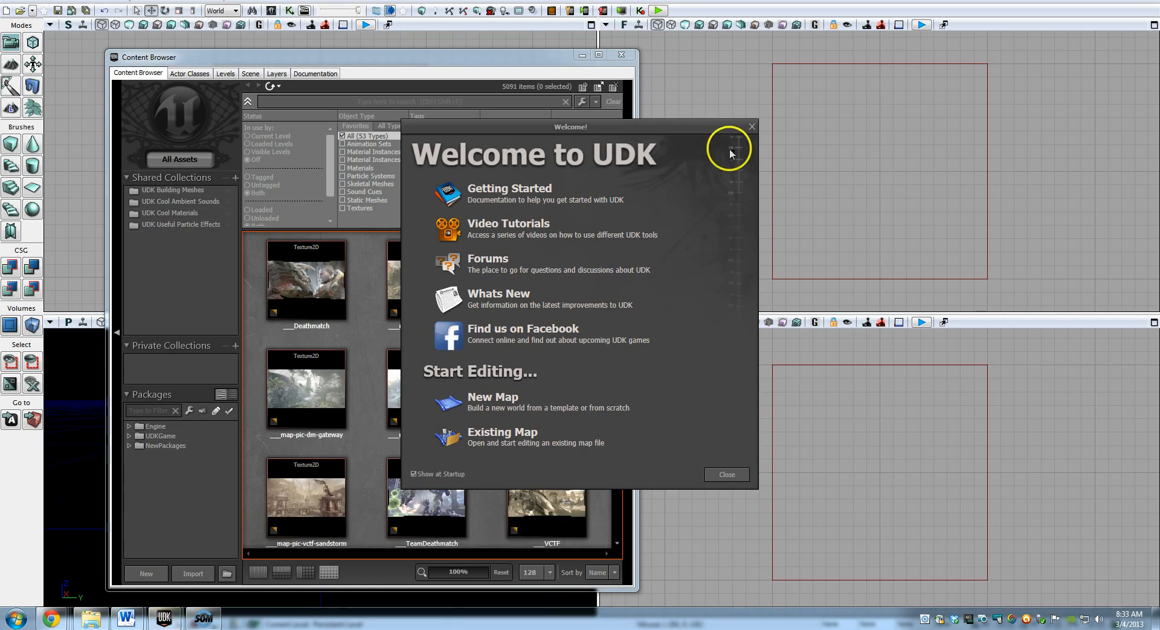
left_click(753, 127)
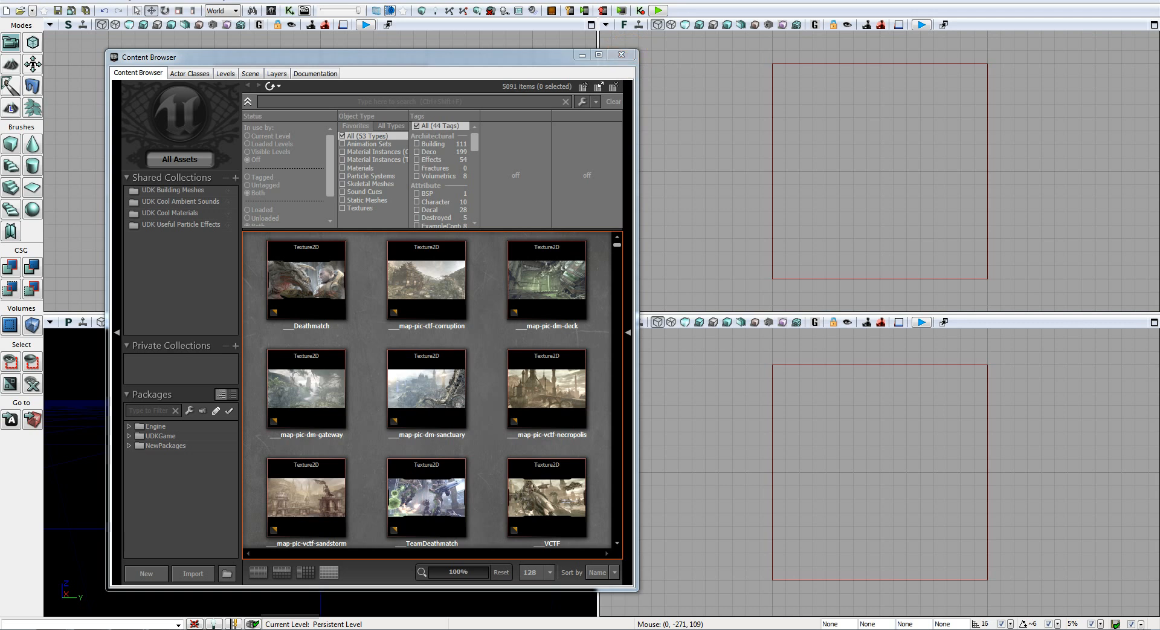
Reopen the Welcome screen and place its window beside the Content Browser.
left_click(222, 4)
left_click(254, 11)
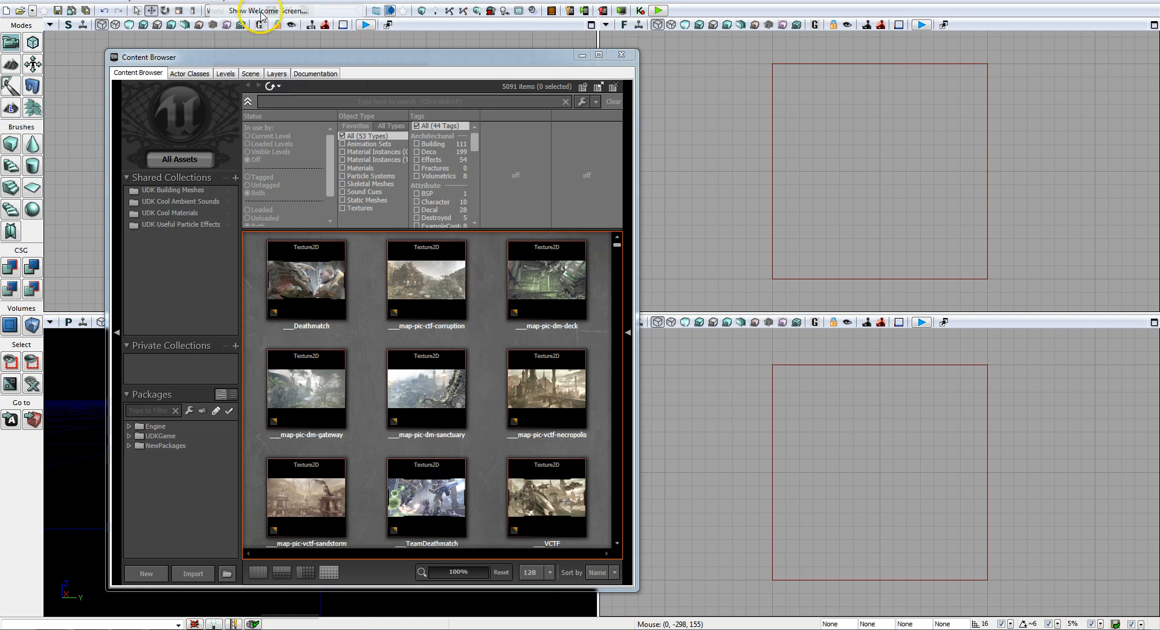
left_click_drag(574, 129, 817, 135)
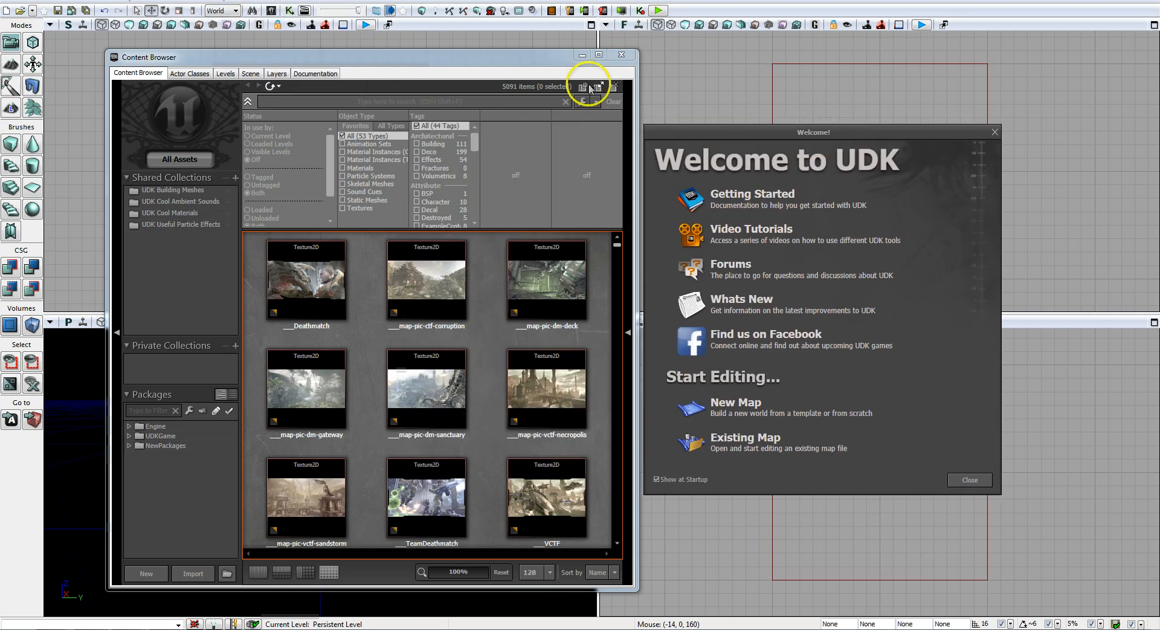
left_click(219, 4)
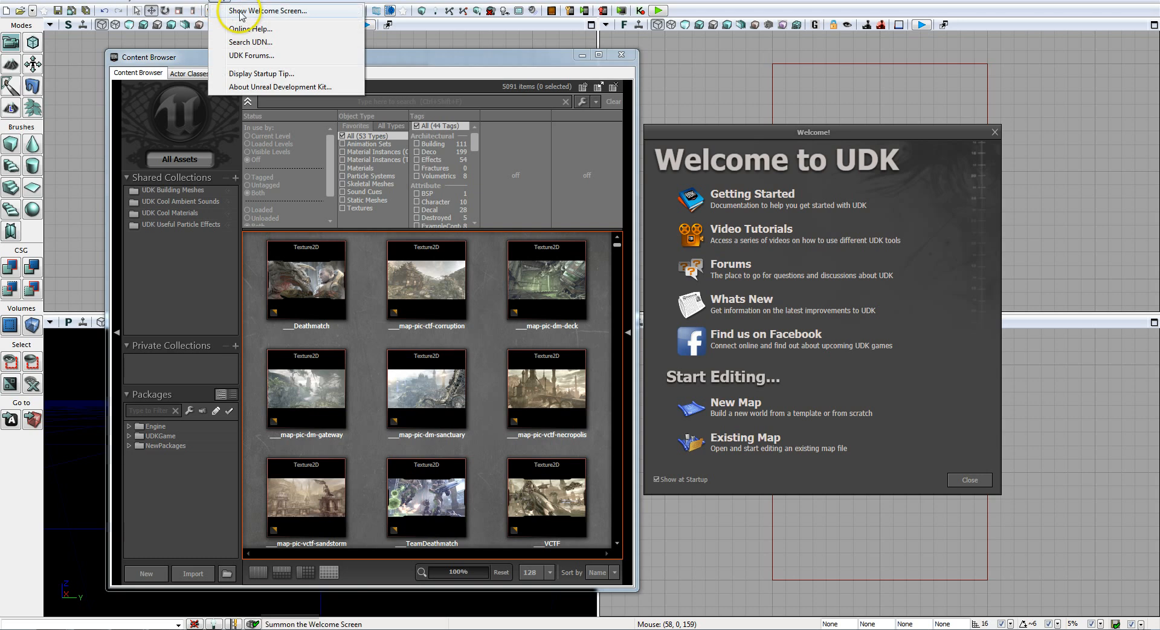
left_click(890, 138)
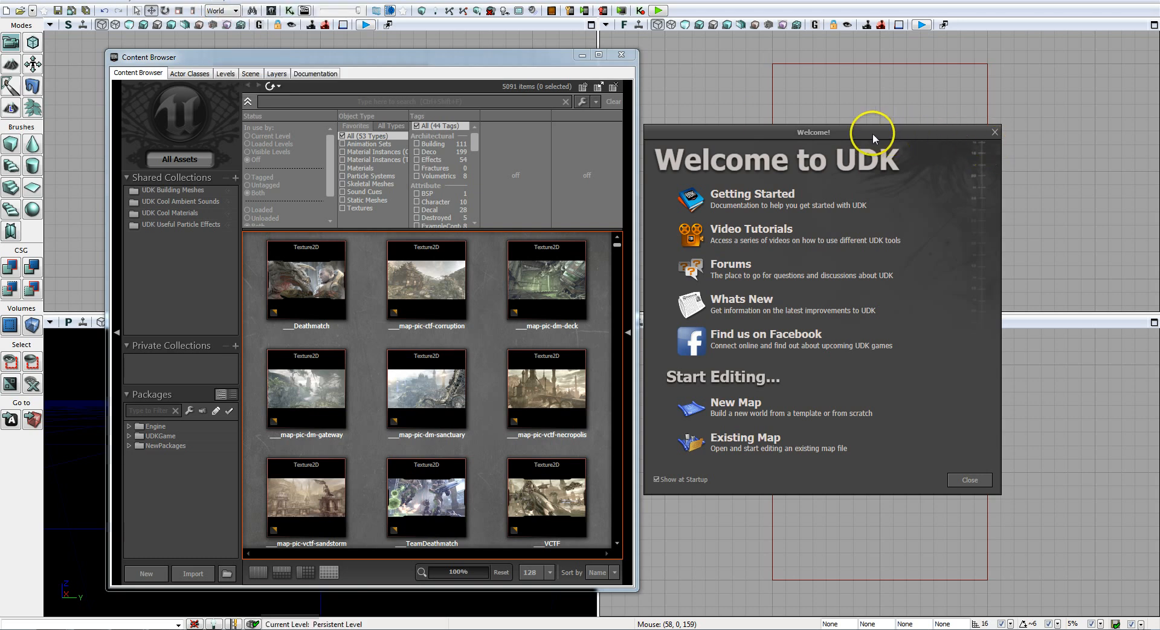
Close the Content Browser and move the Welcome window to the middle of the editor.
left_click(277, 61)
left_click_drag(276, 60, 252, 60)
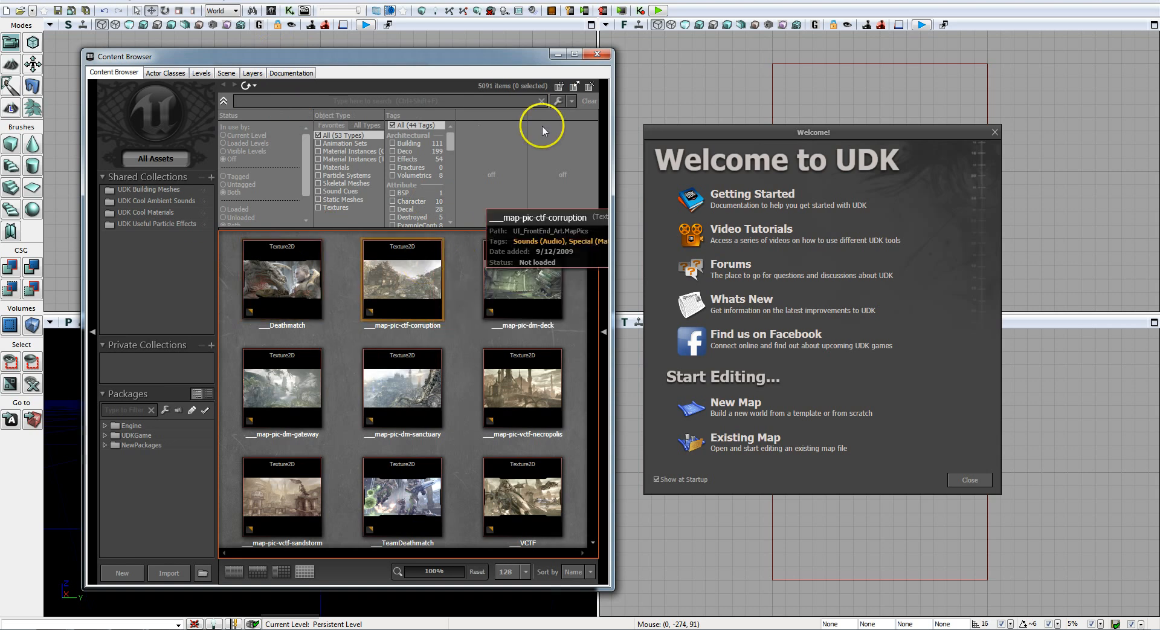
left_click(597, 54)
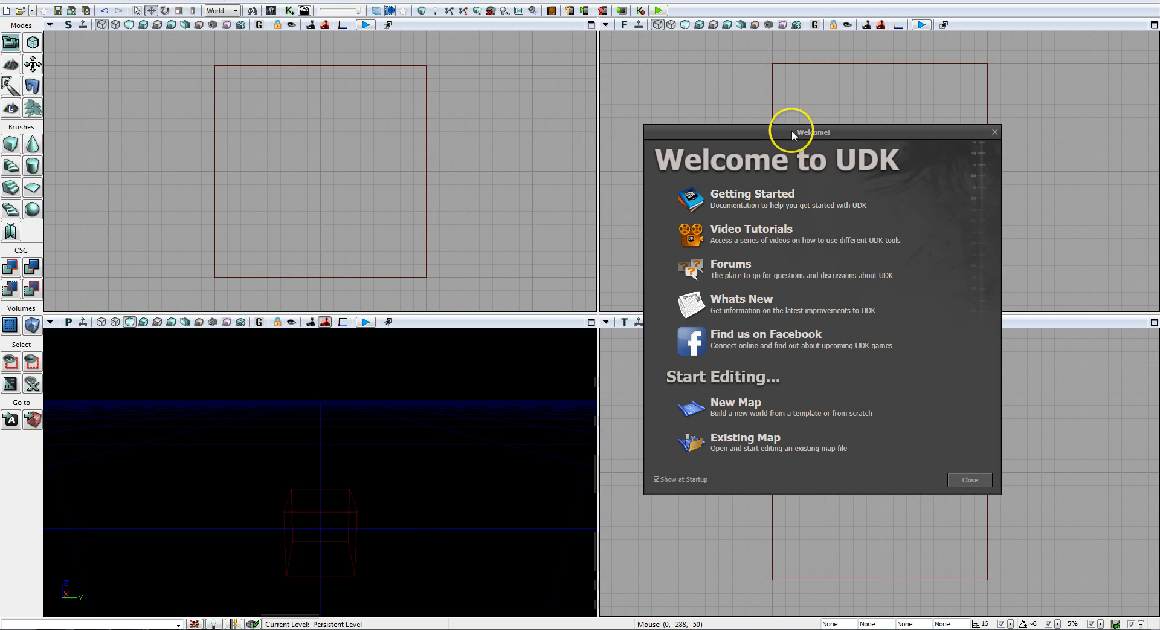
left_click_drag(788, 130, 585, 132)
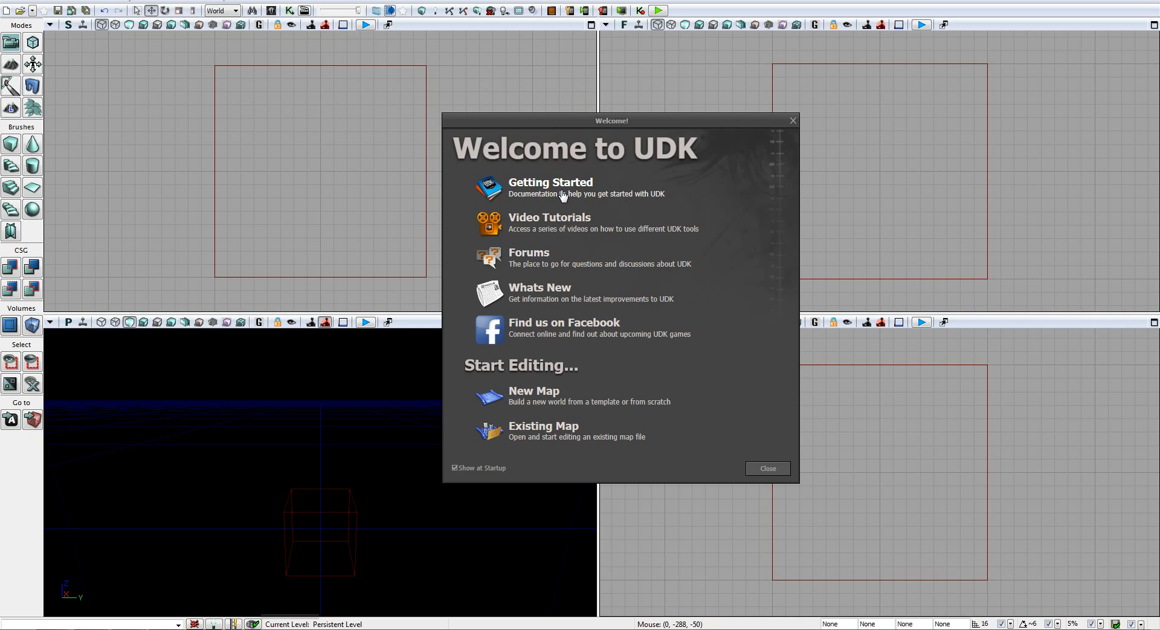
left_click(540, 227)
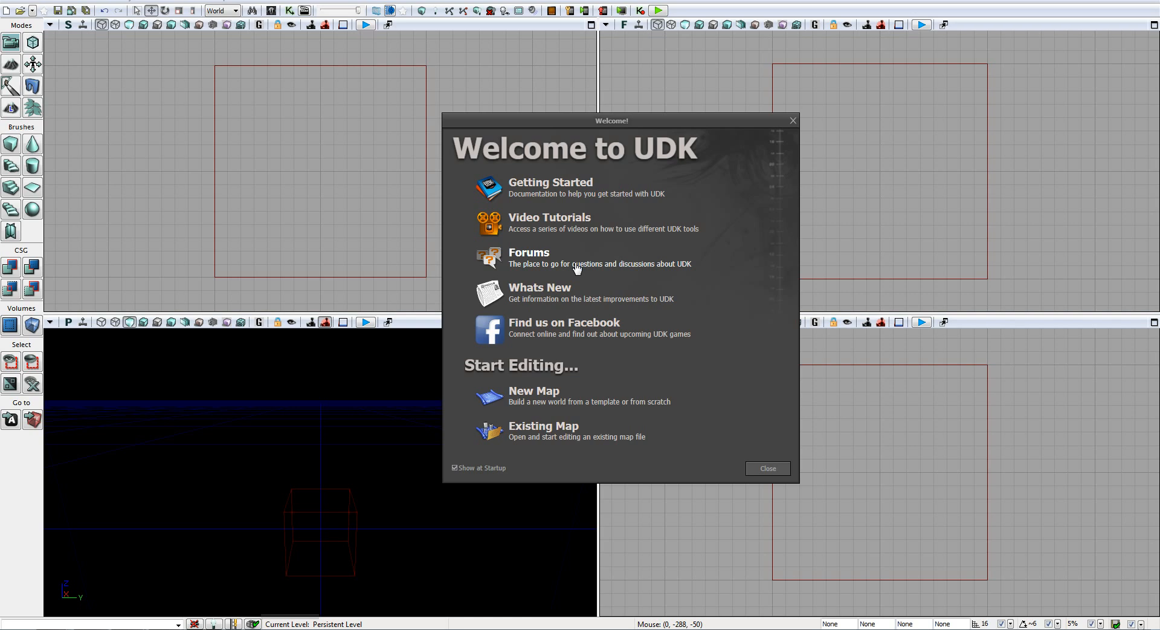
left_click(604, 296)
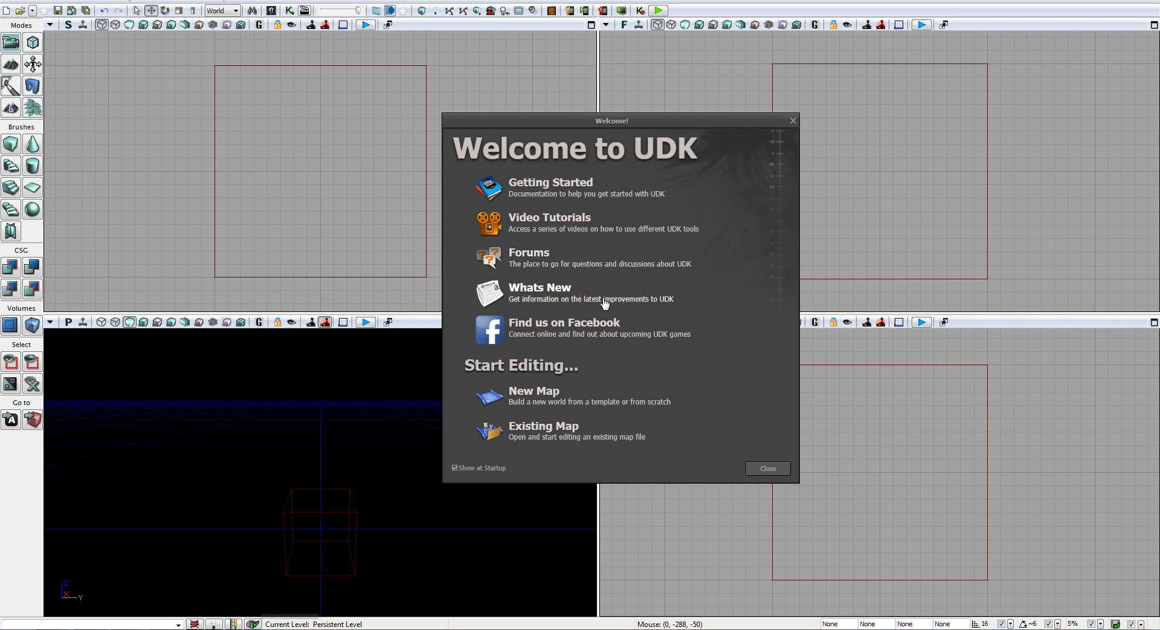
left_click(614, 333)
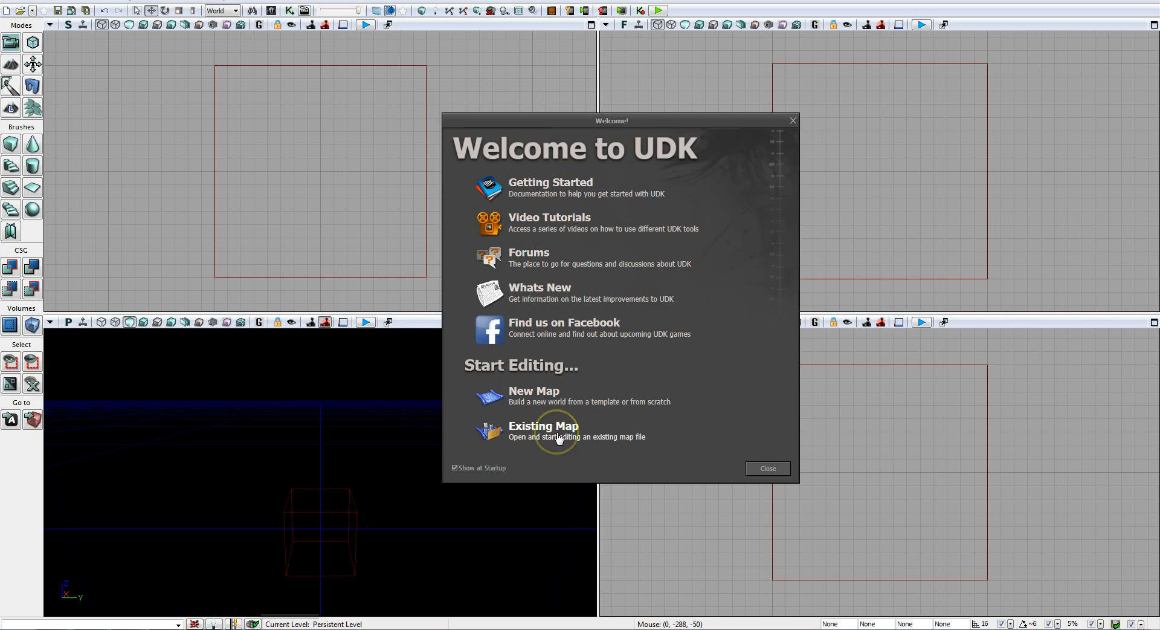
Create a new map from the Morning Lighting template.
left_click(535, 393)
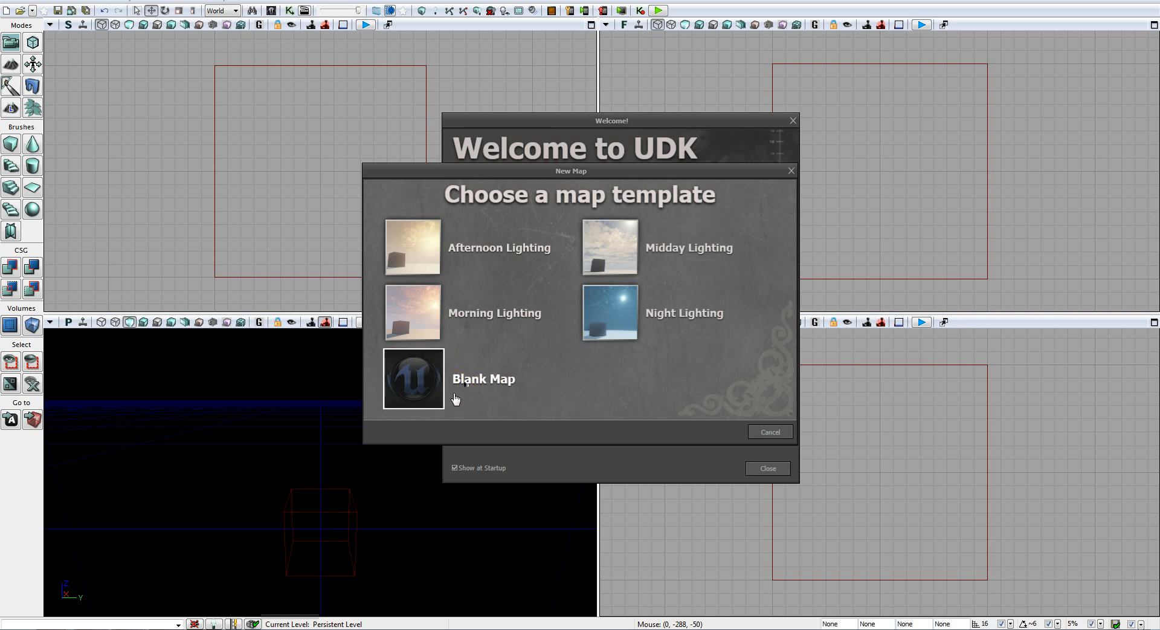
left_click(458, 396)
left_click(475, 376)
left_click(484, 318)
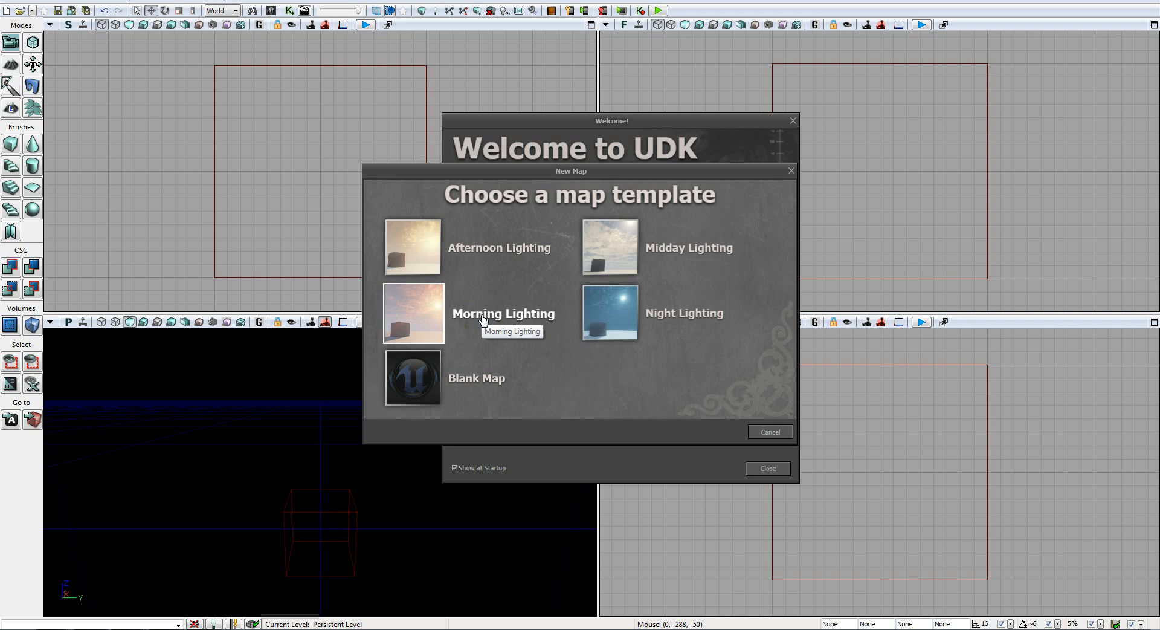
double_click(483, 318)
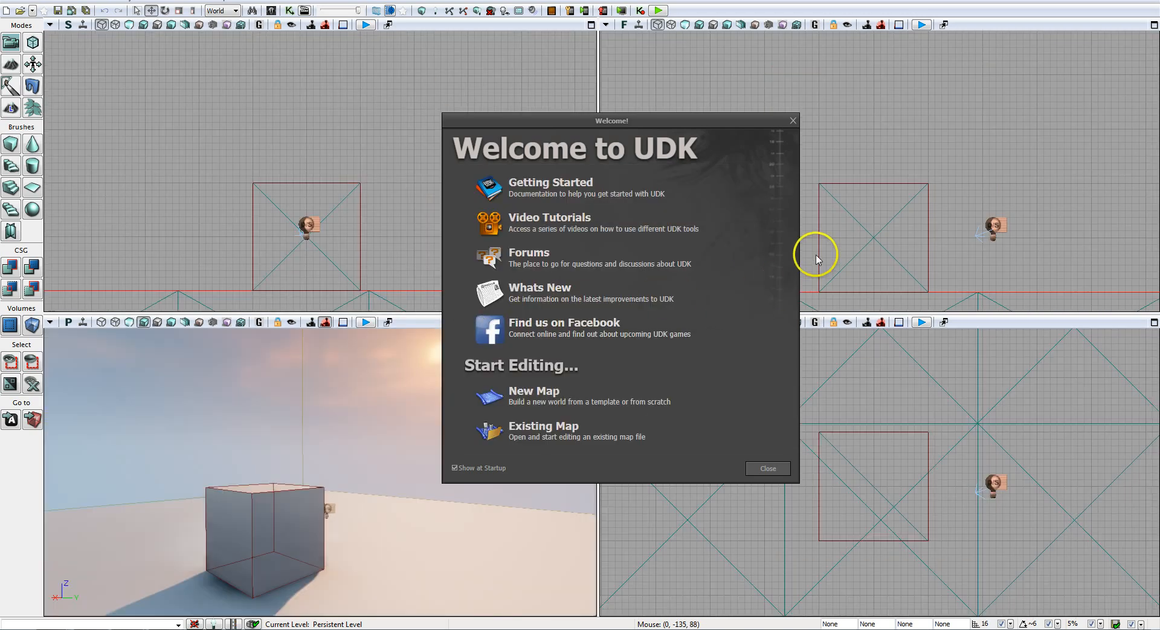
Close the Welcome window and maximize the perspective viewport.
left_click(794, 121)
left_click(592, 320)
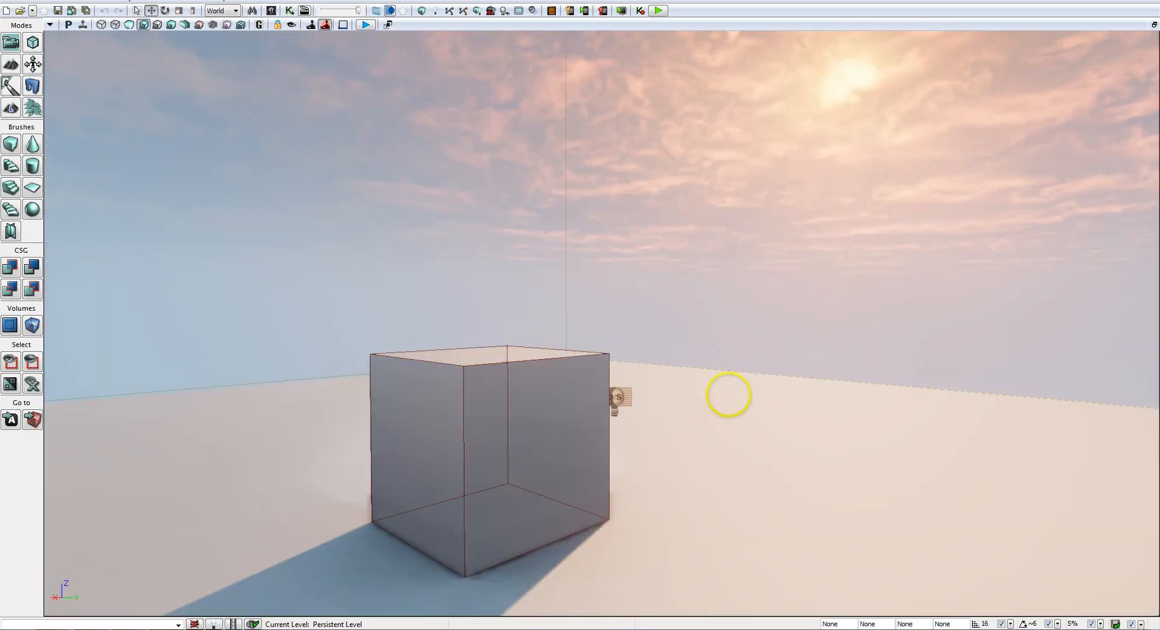
Fly around the new map in the perspective view to examine the cube, floor and morning sky, leaving nothing selected.
right_click_drag(728, 395, 759, 388)
key("s")
key("a")
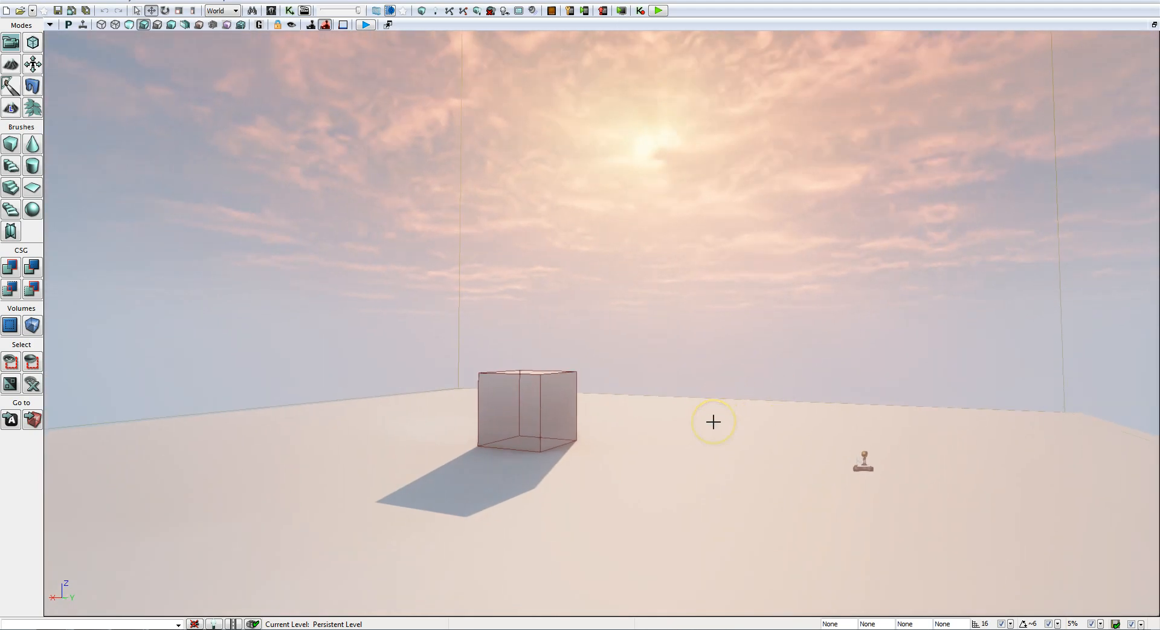
left_click_drag(713, 422, 691, 446)
left_click(306, 171)
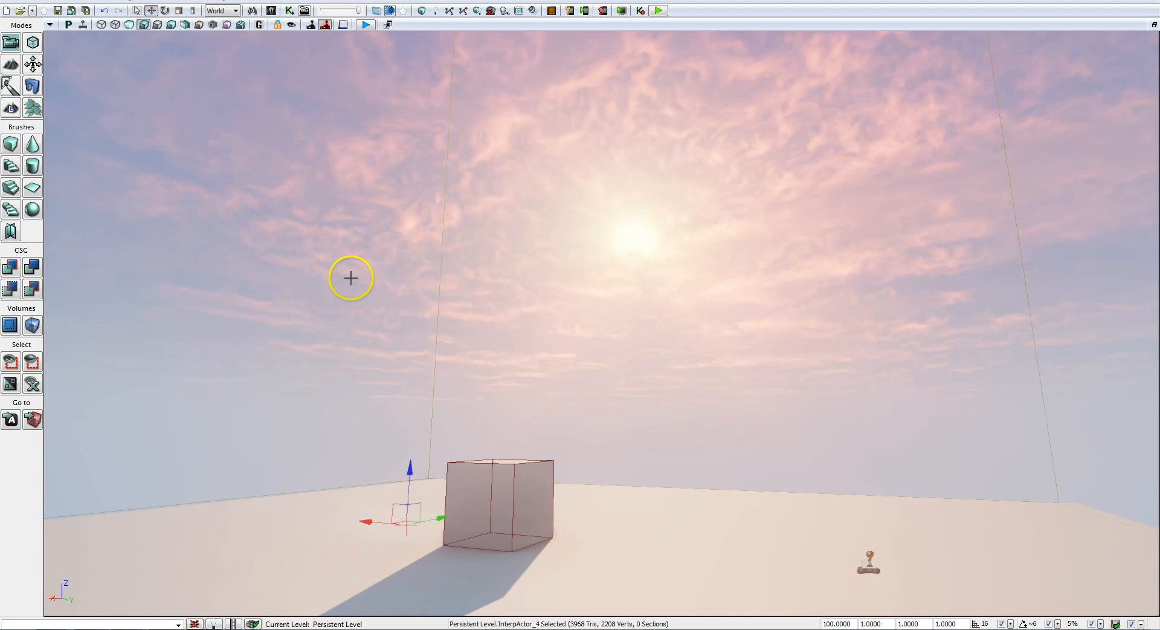
right_click_drag(567, 378, 582, 407)
key("Escape")
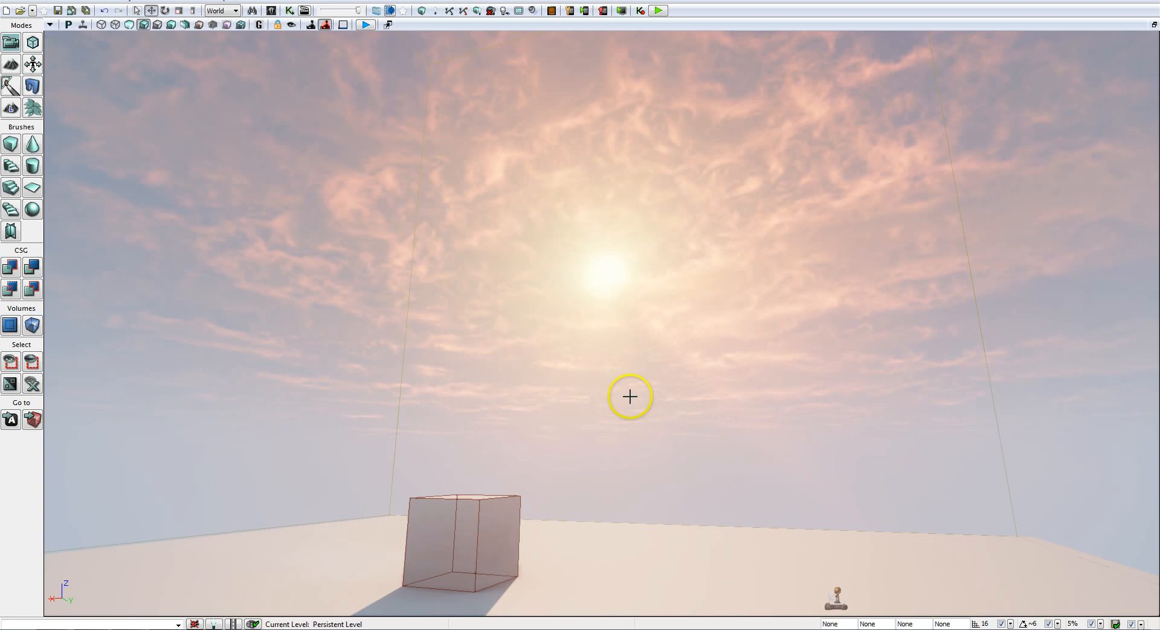
right_click_drag(629, 394, 590, 431)
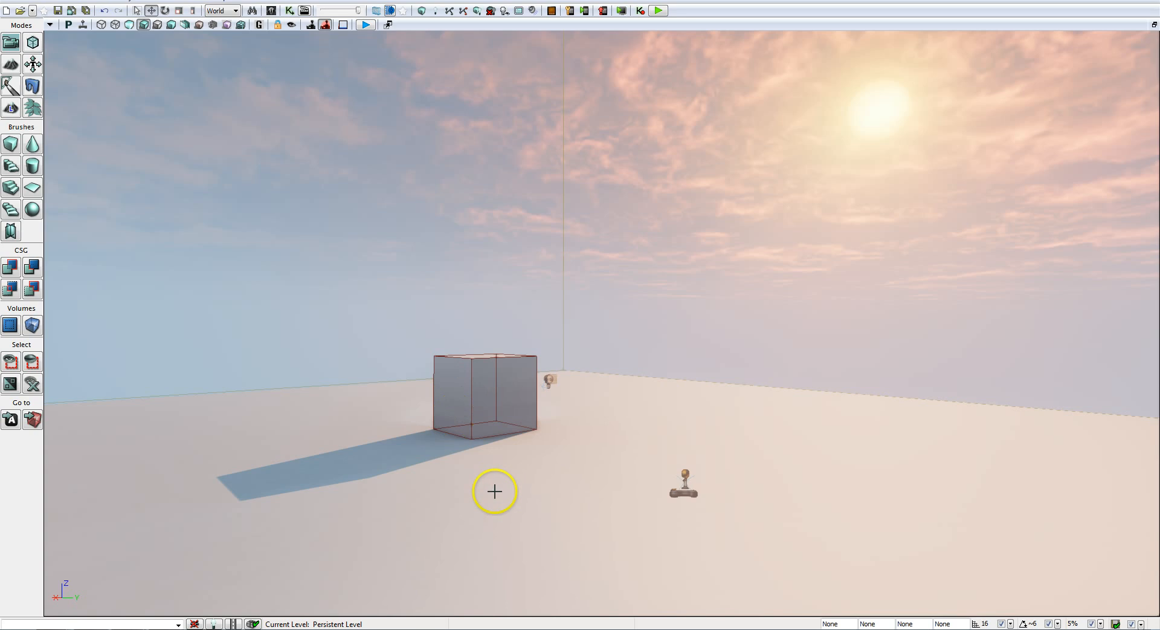
Select the player start and the directional light beside the cube in turn to identify them.
mouse_move(510, 508)
right_mouse_down()
mouse_move(487, 591)
mouse_move(531, 601)
mouse_move(487, 569)
mouse_move(492, 544)
mouse_move(574, 586)
mouse_move(616, 560)
mouse_move(542, 547)
mouse_move(510, 505)
right_mouse_up()
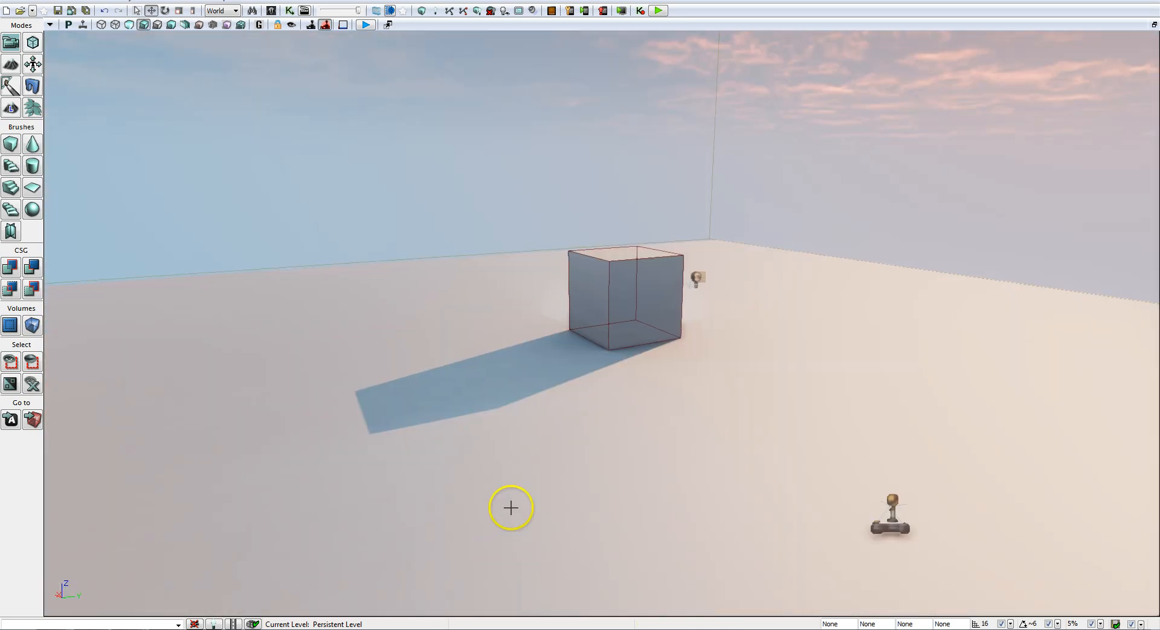
left_click(866, 534)
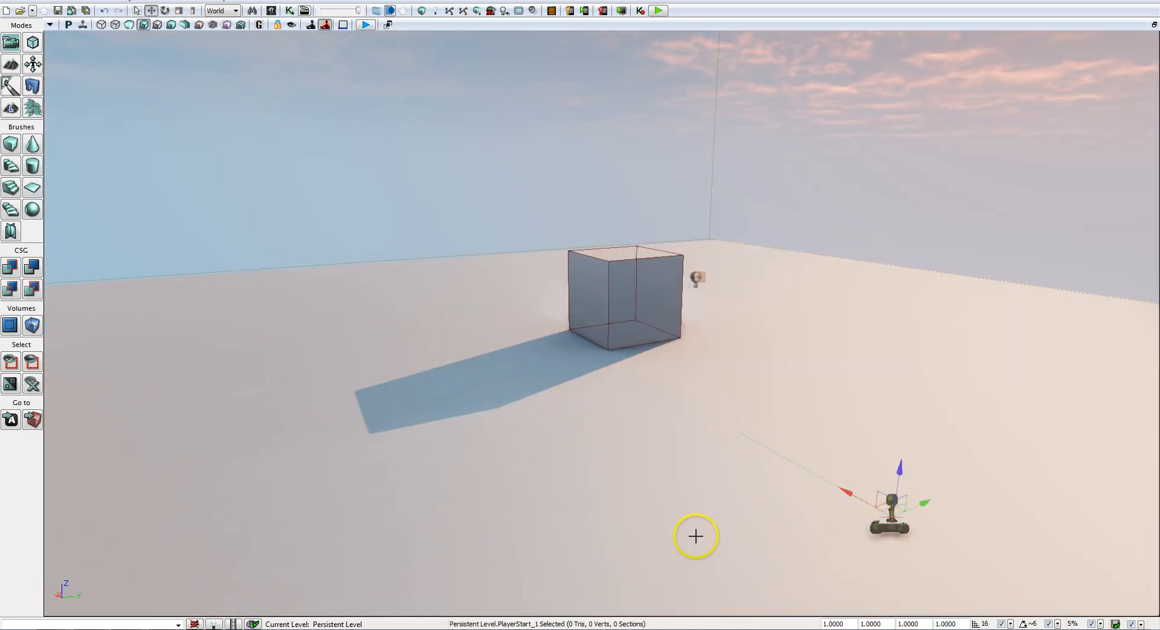
left_click_drag(671, 531, 727, 506)
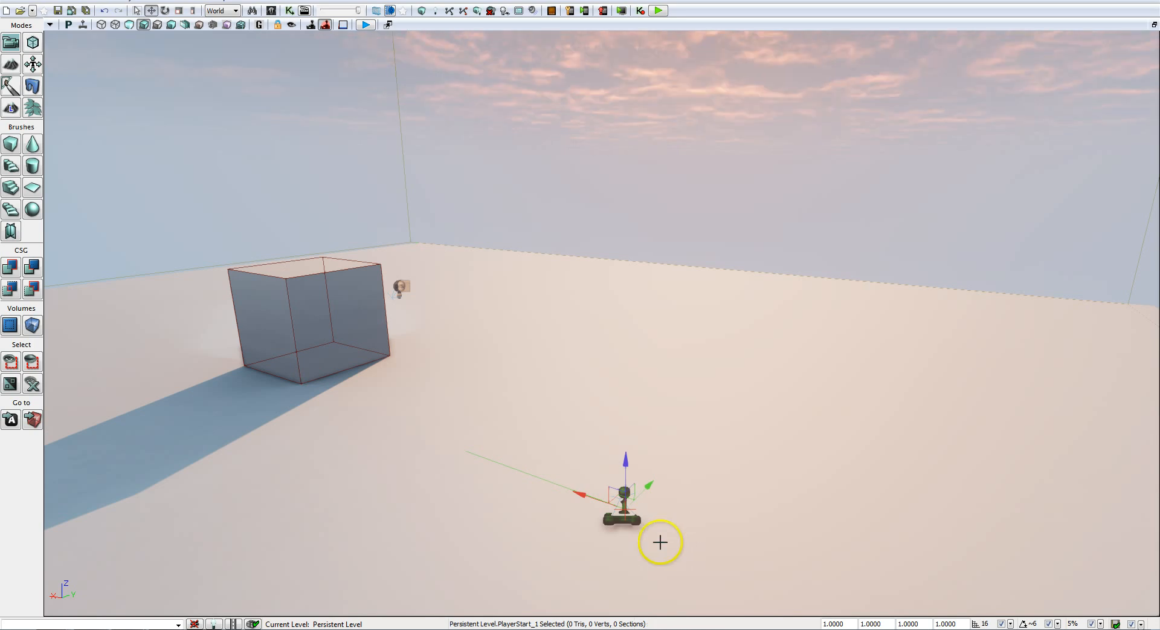
left_click(399, 287)
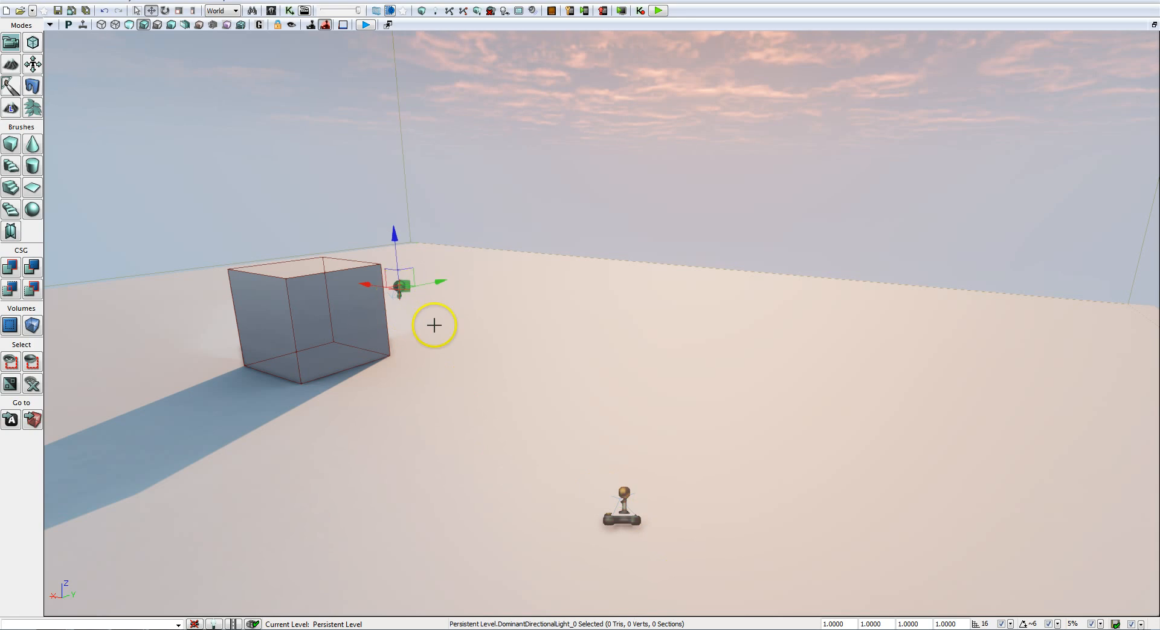
Select the exponential height fog actor up in the sky to identify it, and look back down at the cube.
mouse_move(489, 370)
right_mouse_down()
mouse_move(482, 283)
mouse_move(495, 372)
right_mouse_up()
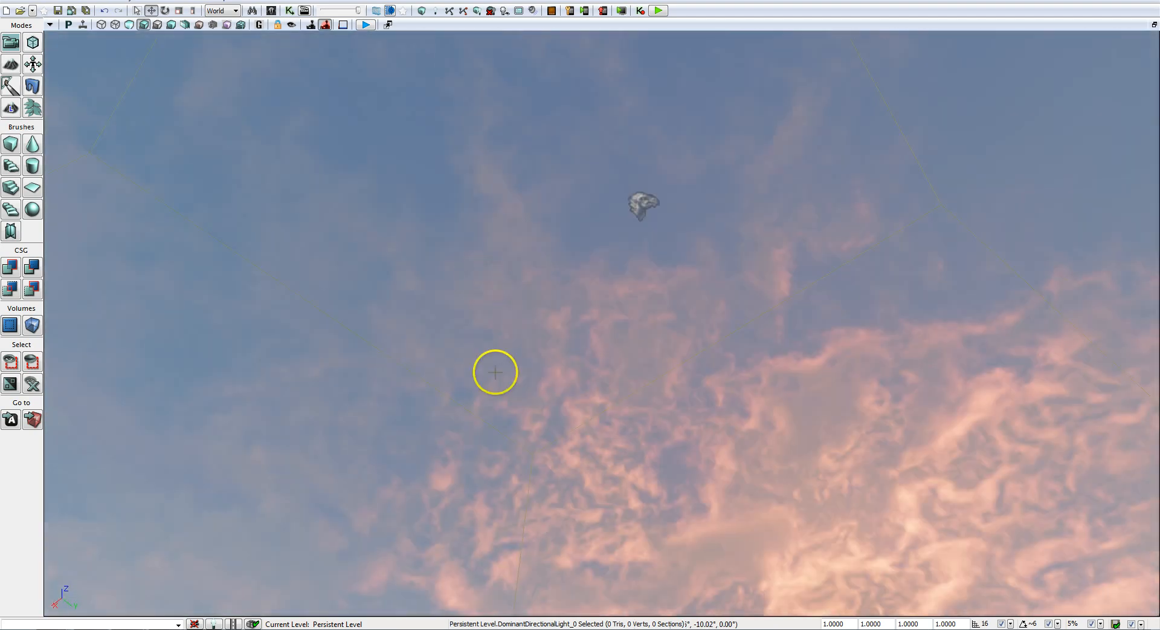
left_click(647, 199)
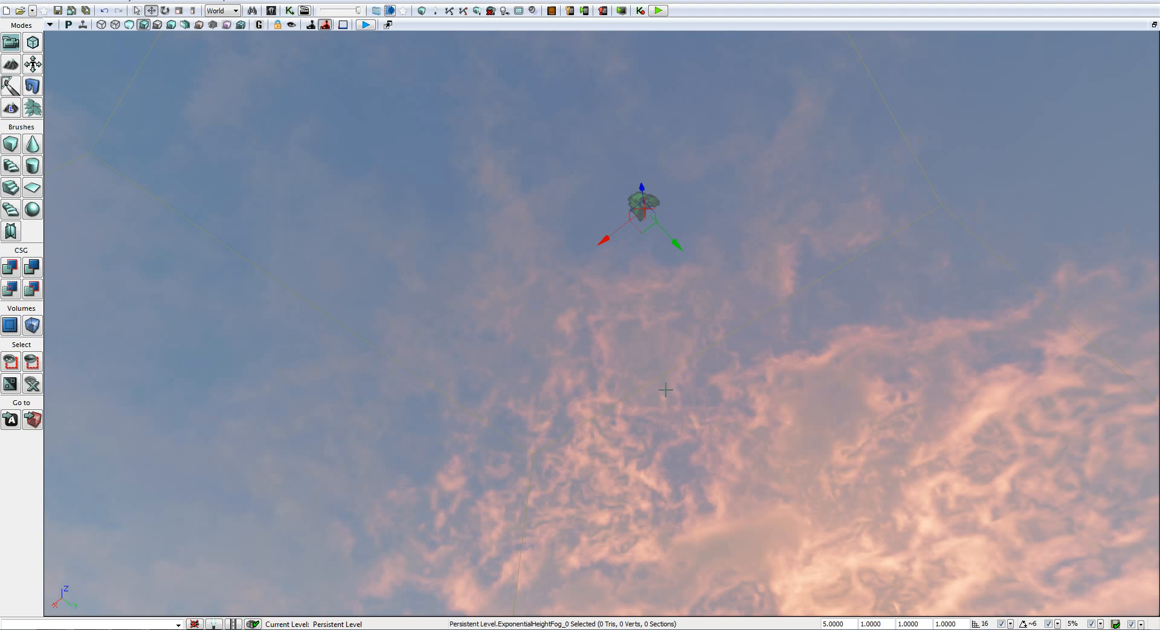
right_click_drag(647, 342, 670, 335)
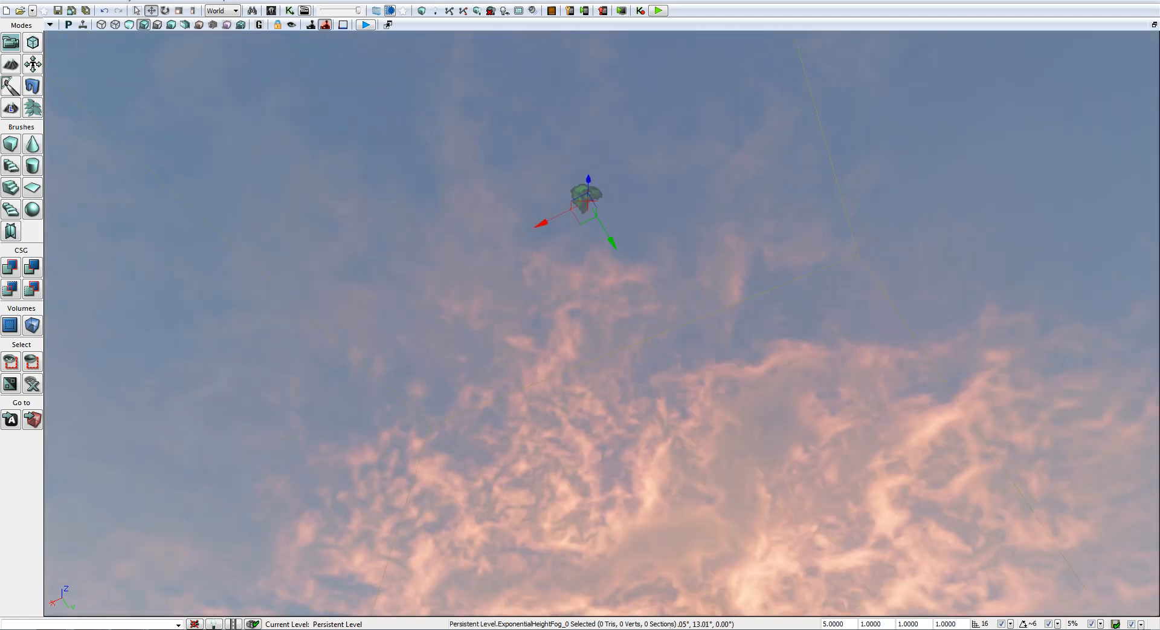
right_click_drag(671, 335, 672, 354)
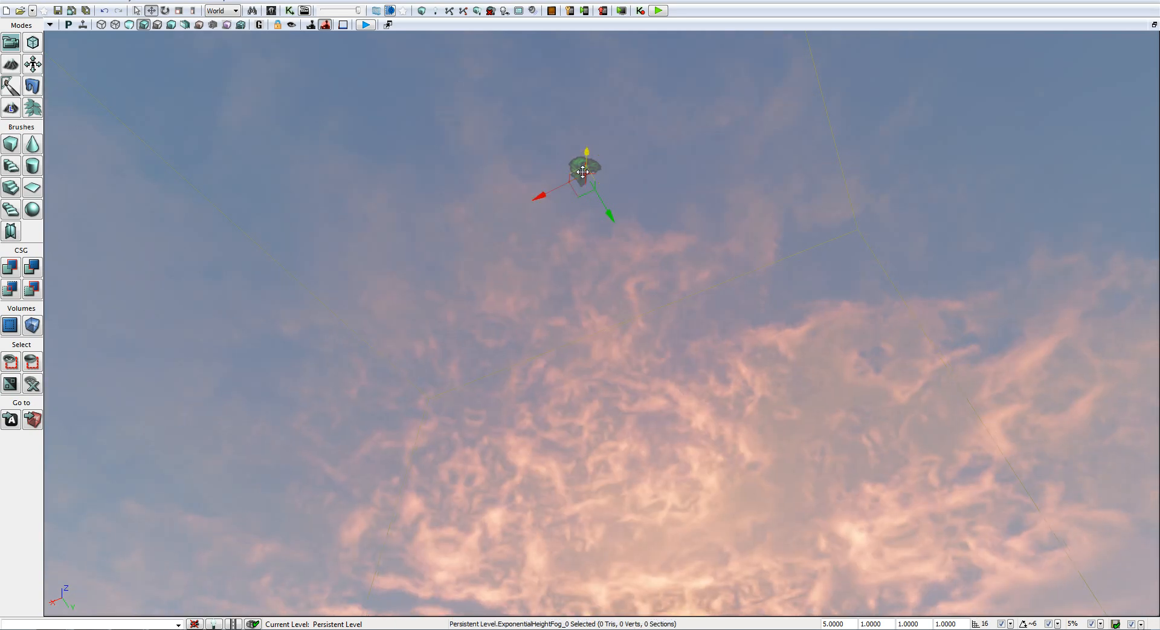
right_click_drag(574, 292, 560, 405)
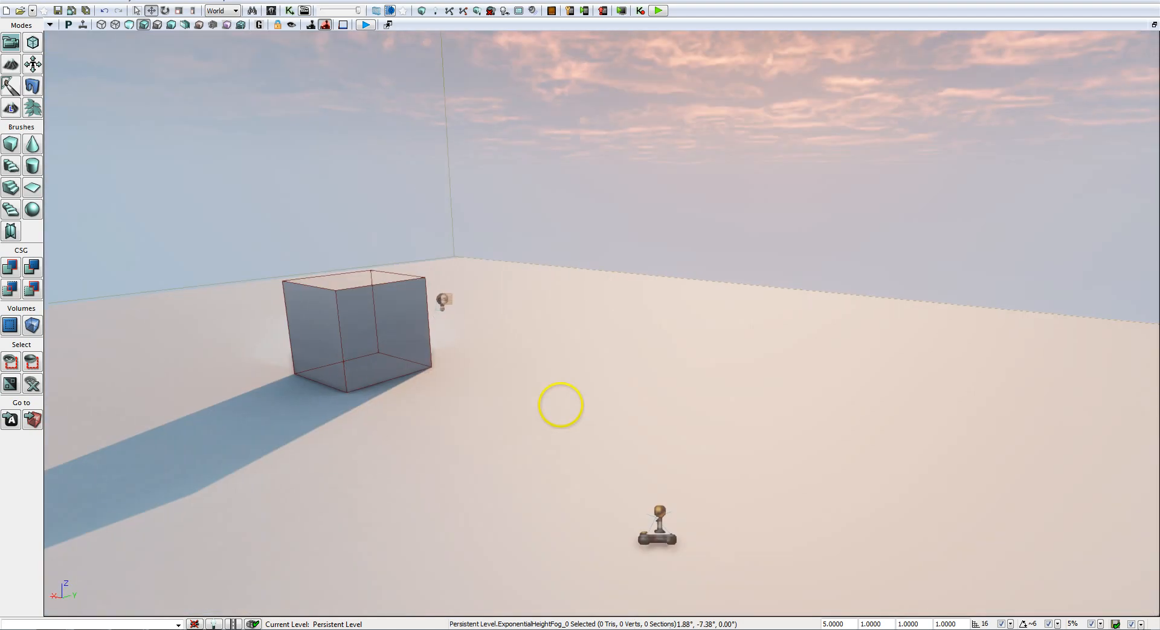
Check the actor names of the directional light, the player start and the large boundary volume by selecting each in turn.
left_click(453, 302)
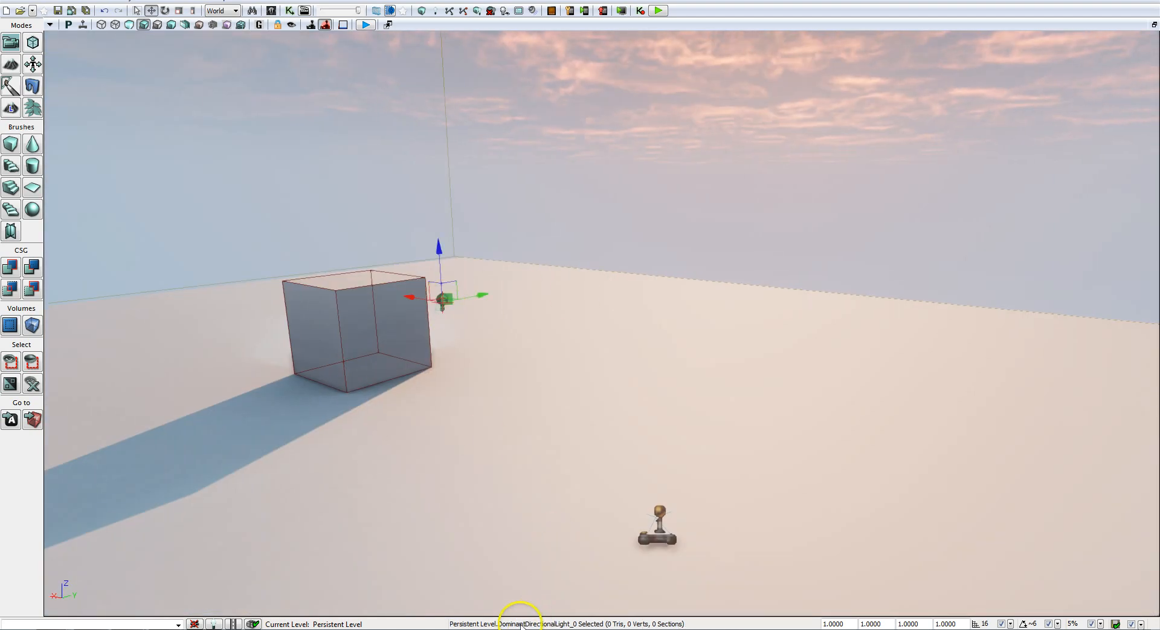
mouse_move(519, 628)
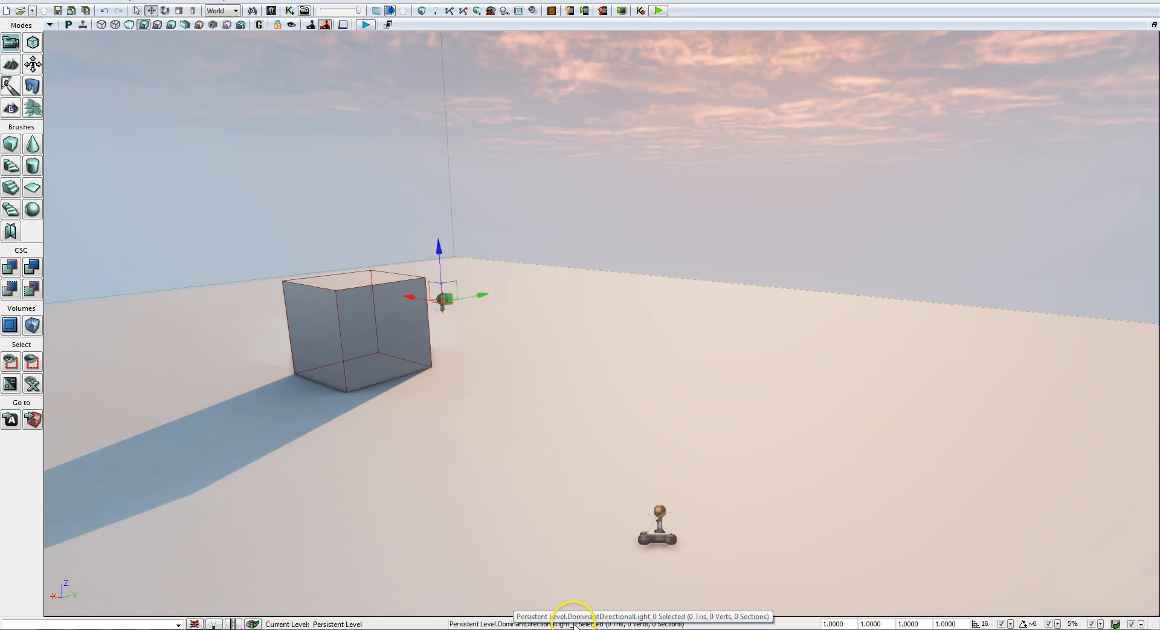
left_click(659, 527)
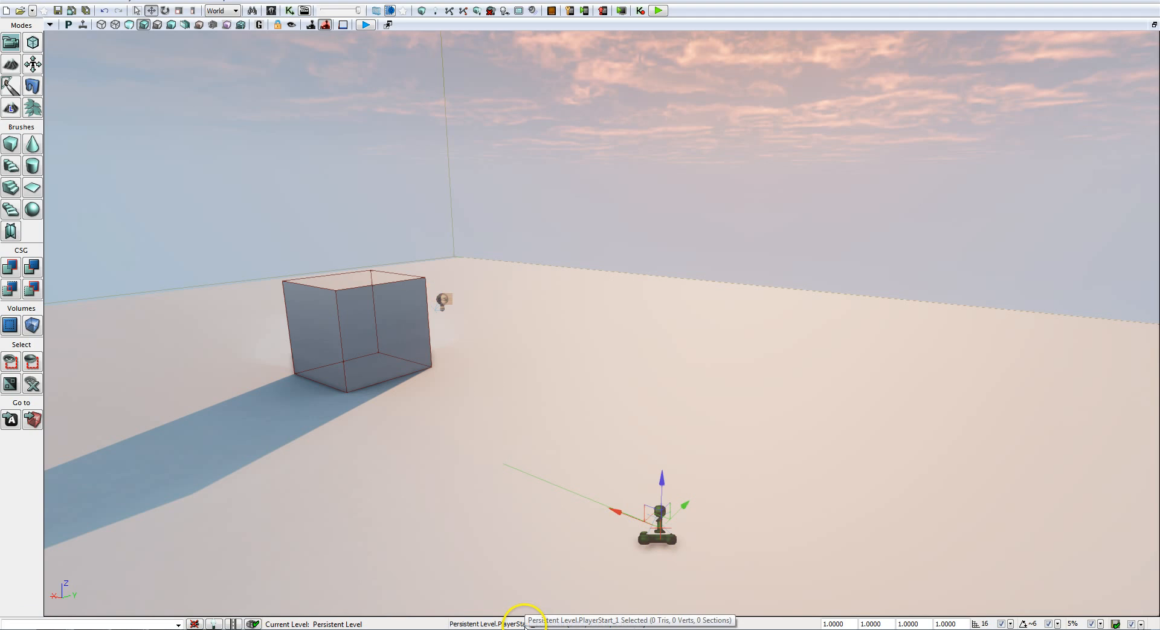
right_click_drag(552, 477, 479, 383)
left_click(449, 257)
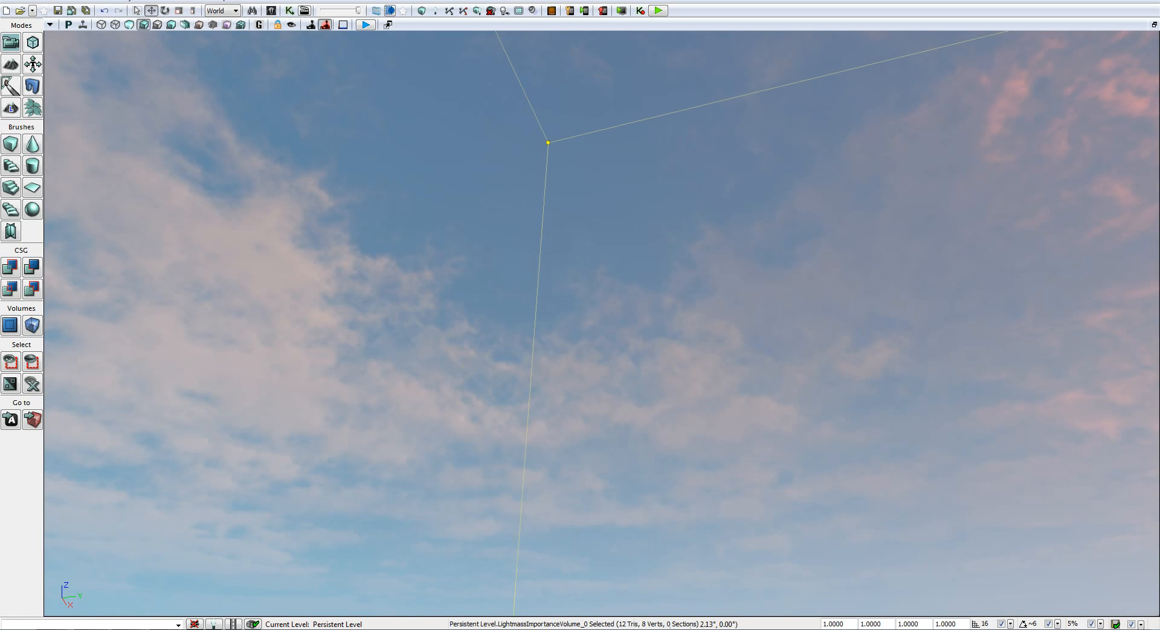
Select the floor mesh and the cube mesh in turn to identify each one.
right_click_drag(480, 383, 591, 466)
right_click_drag(795, 428, 669, 446)
left_click(619, 407)
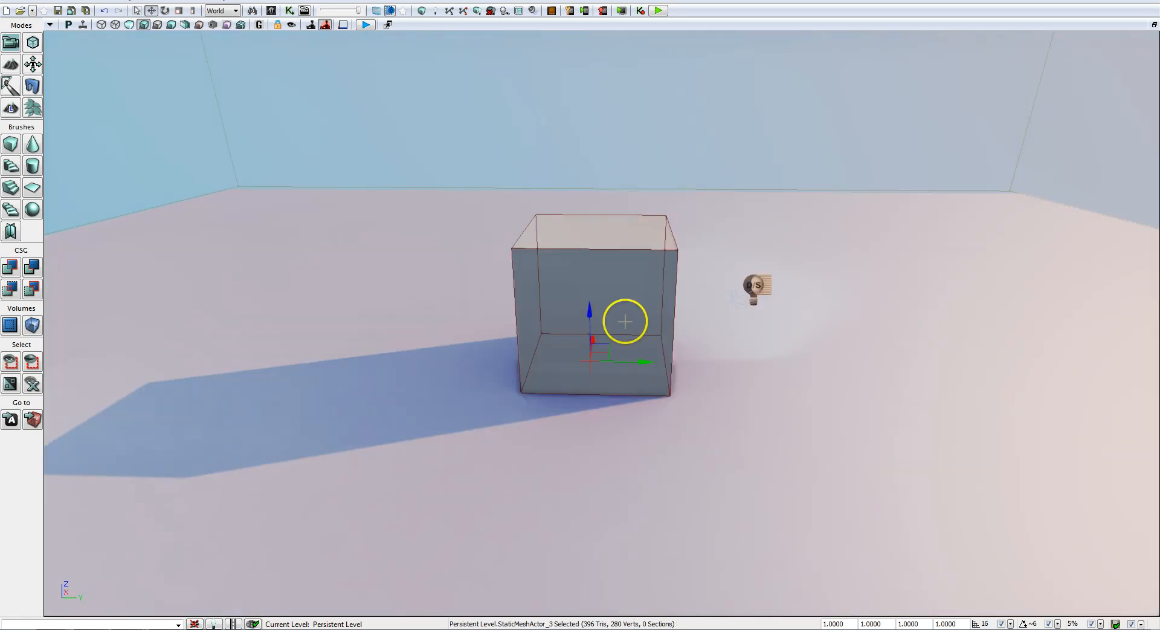
left_click(622, 316)
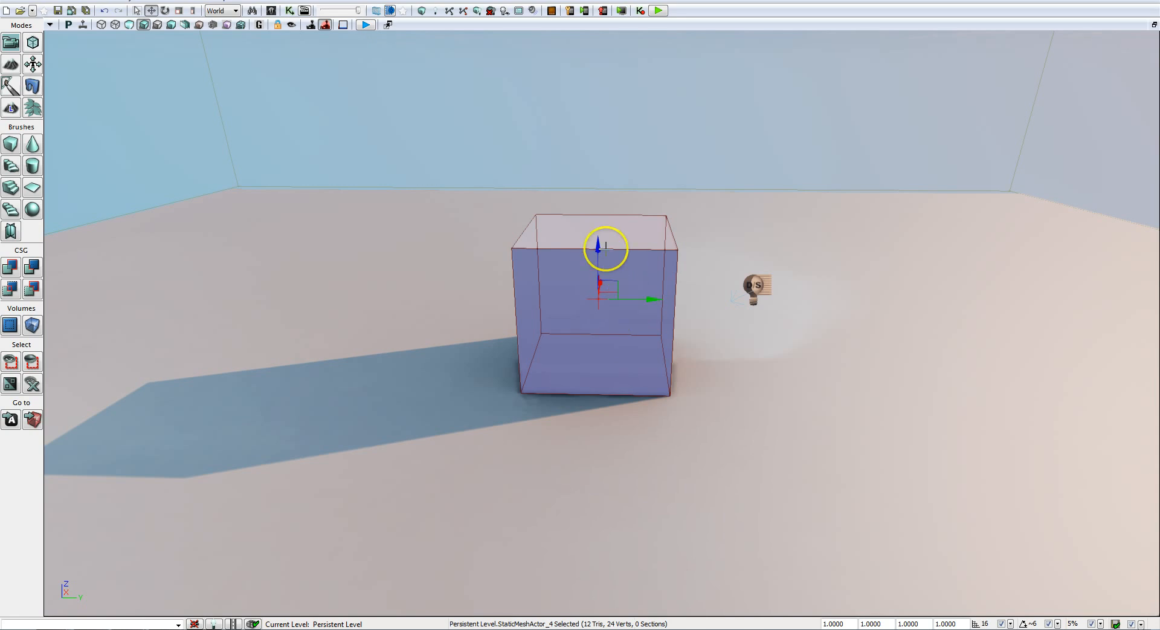
Select the red wireframe builder brush around the cube and move it straight up until it sits just above the cube.
left_click(643, 250)
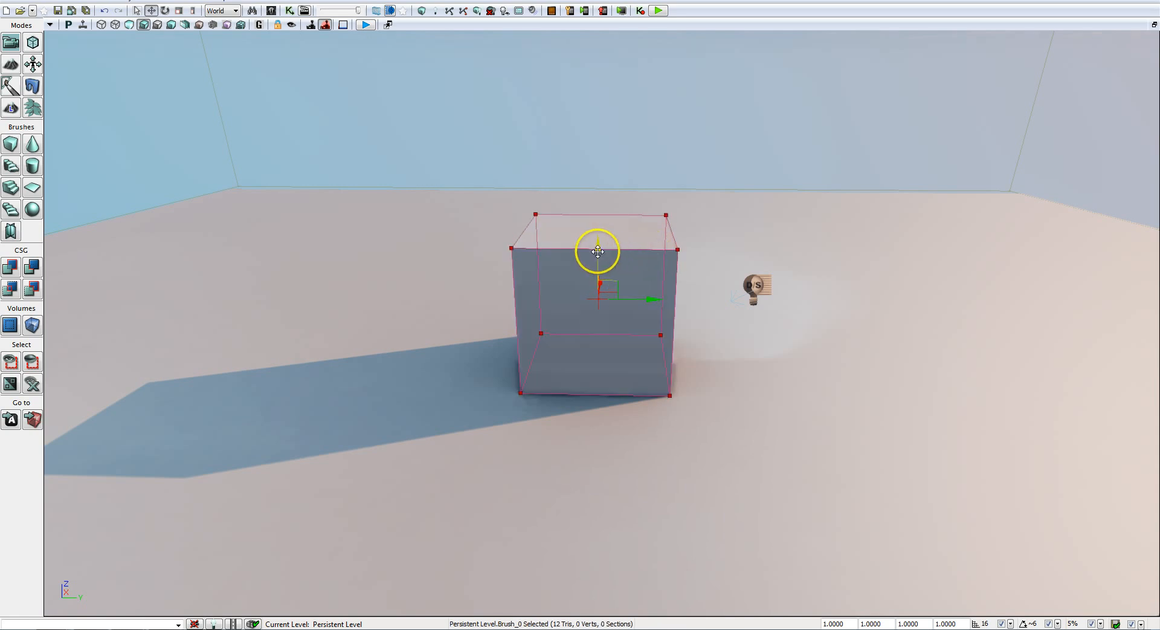
left_click_drag(598, 252, 590, 143)
left_click_drag(594, 124, 597, 73)
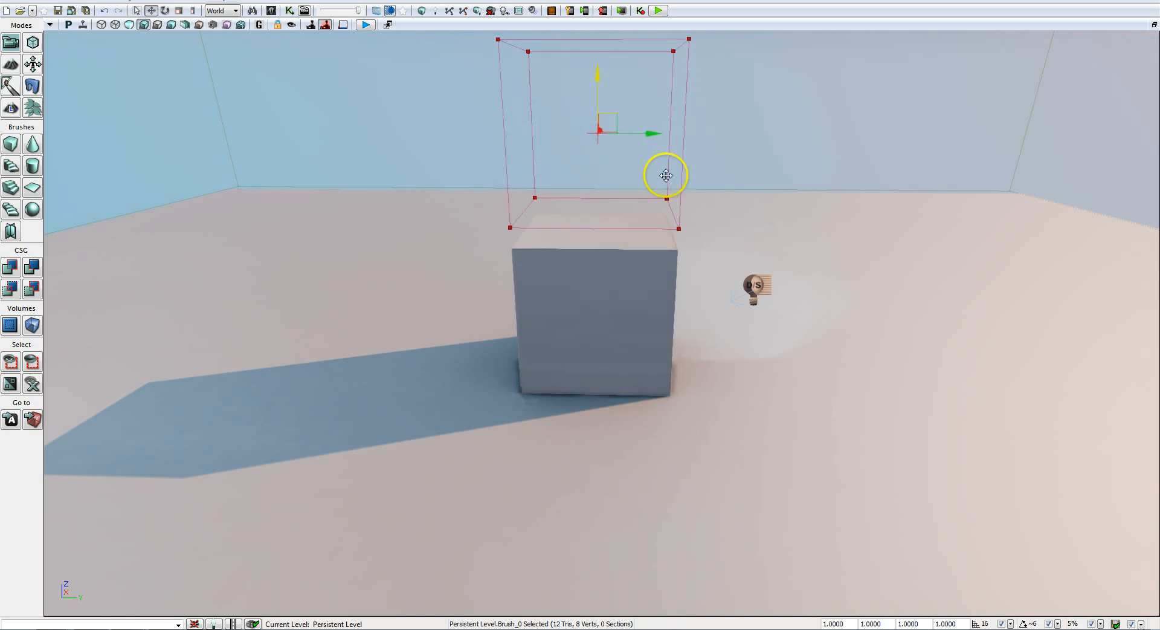
Examine the raised builder brush and the cube below it from several sides, ending with the cube mesh selected.
mouse_move(769, 259)
right_mouse_down()
mouse_move(766, 238)
mouse_move(808, 246)
mouse_move(814, 234)
right_mouse_up()
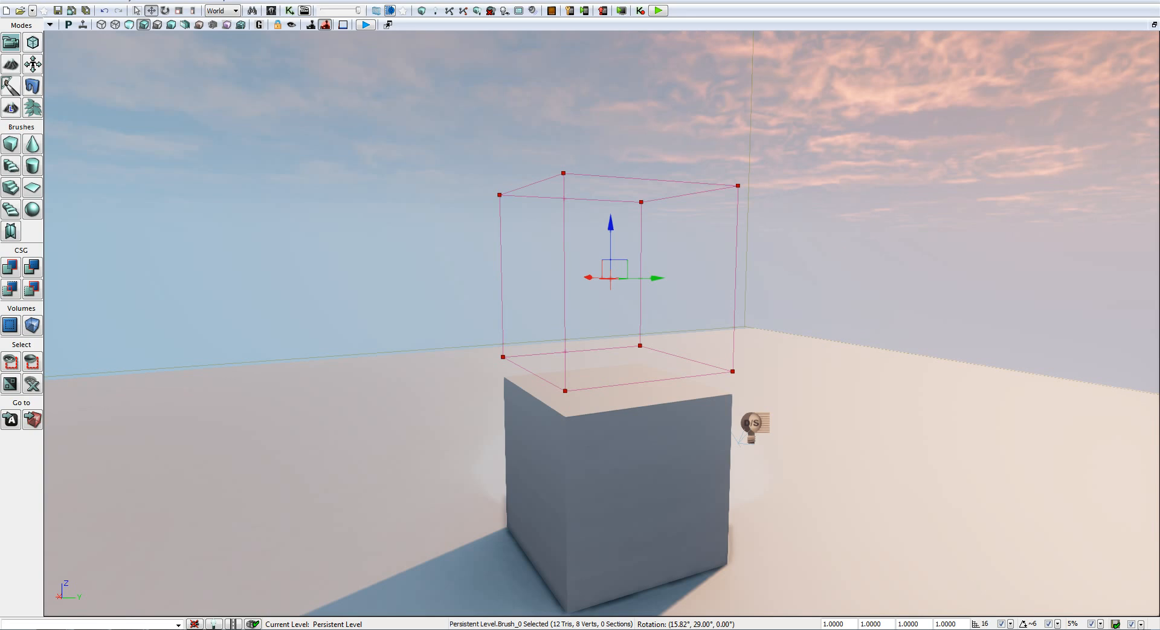
right_click_drag(815, 234, 611, 410)
right_click(717, 344)
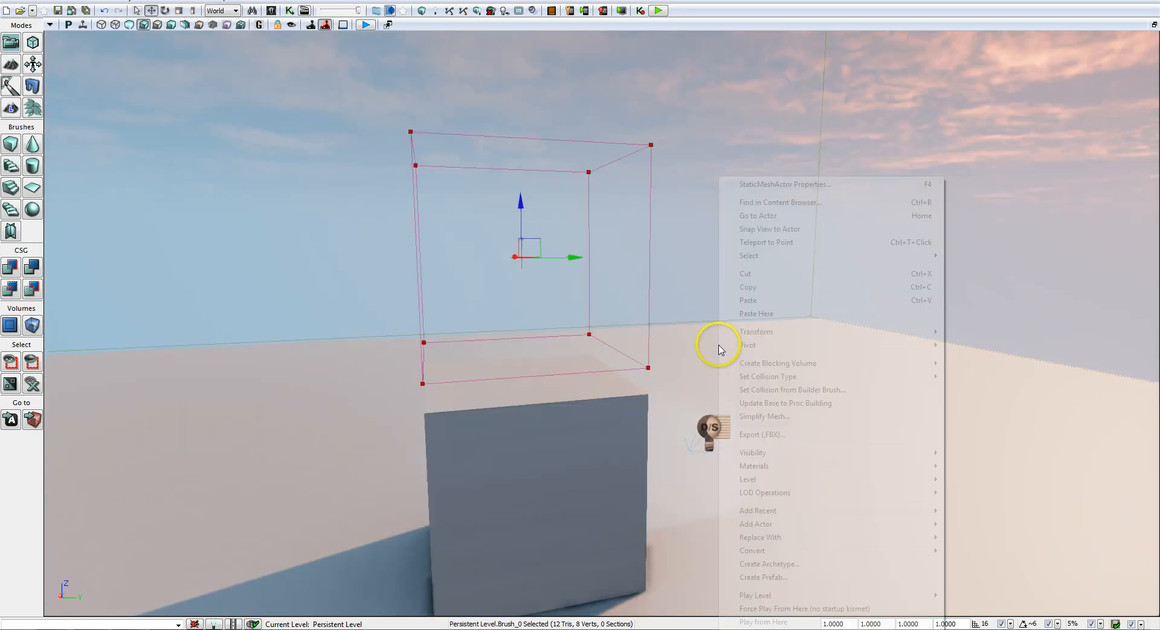
left_click(651, 300)
left_click(609, 288)
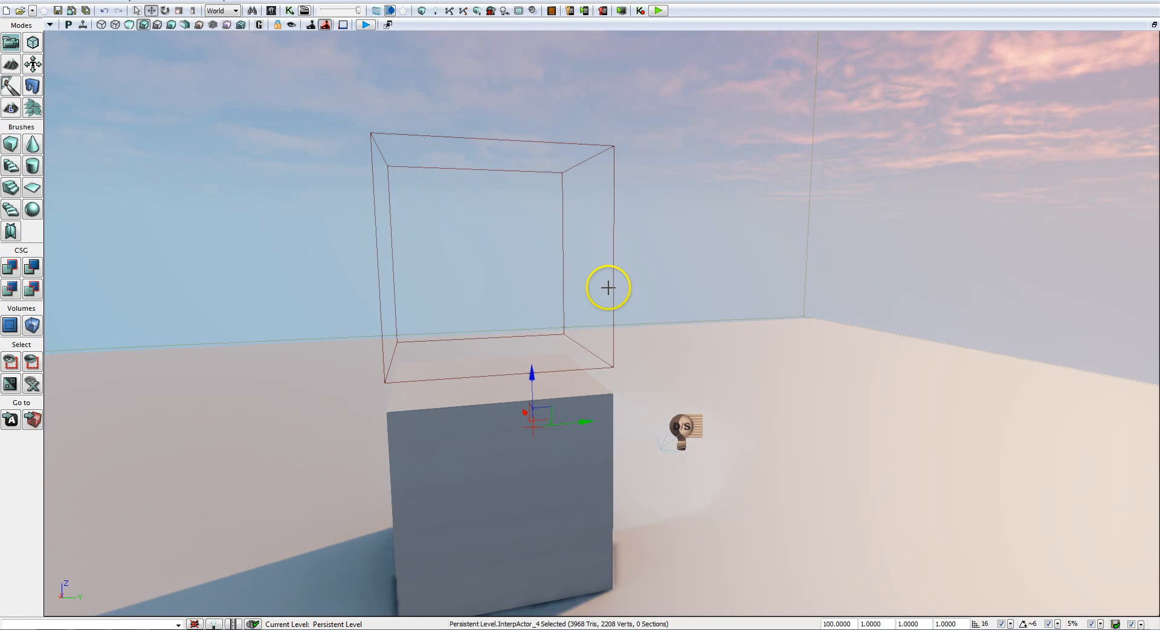
left_click(614, 292)
right_click_drag(613, 293, 657, 305)
key("d")
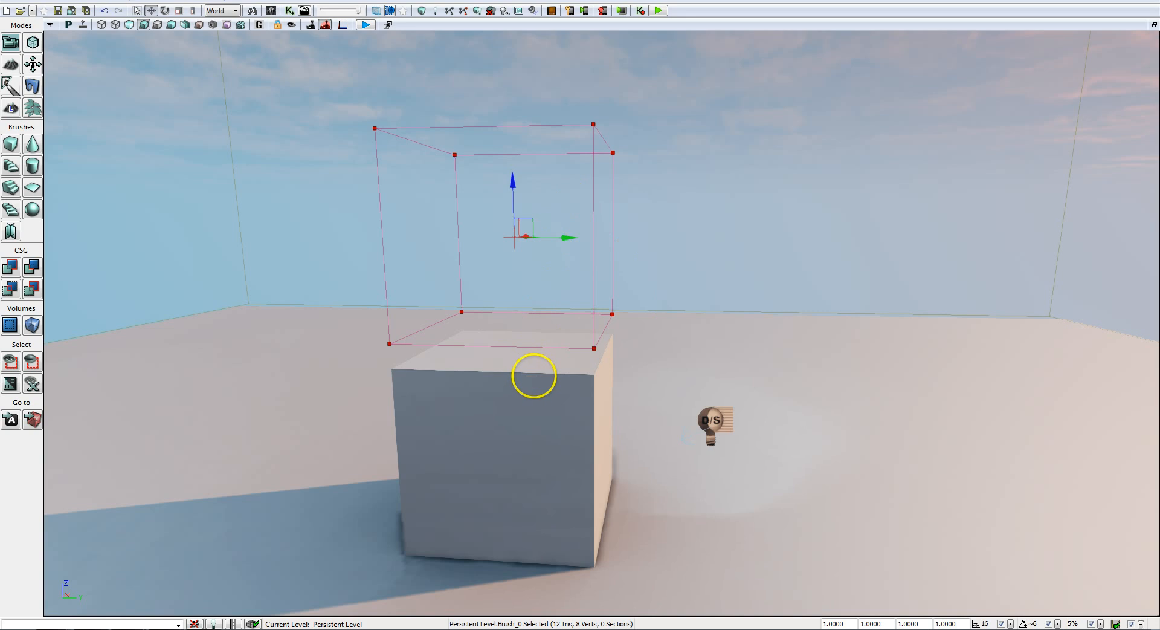
left_click(534, 375)
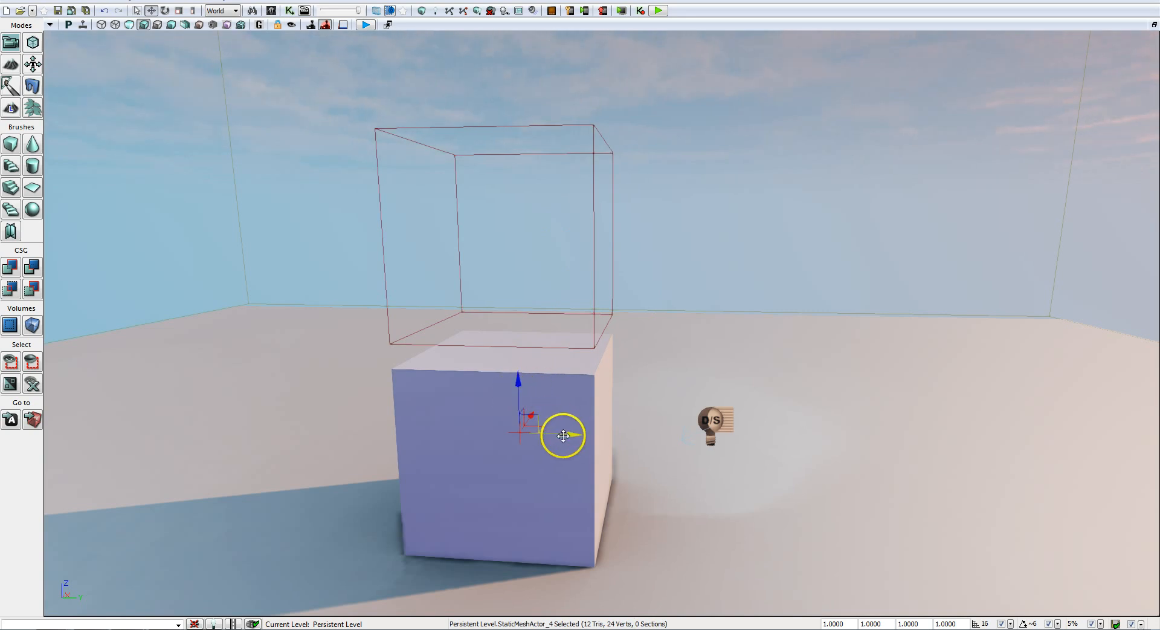
right_click_drag(567, 406, 503, 412)
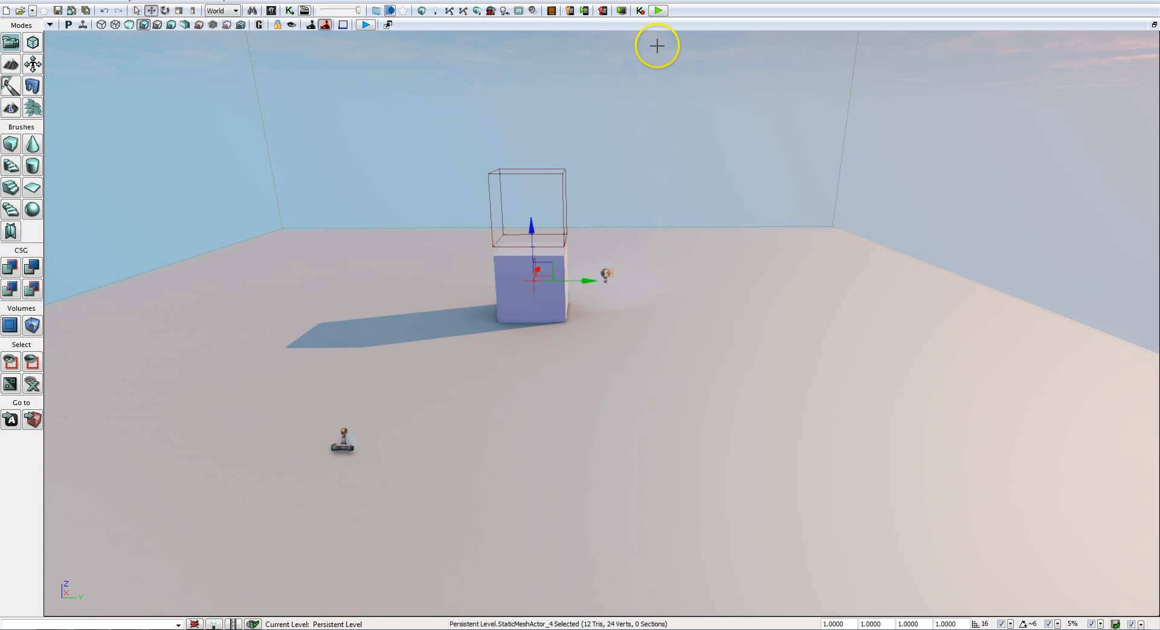
Play the level in the editor preview, walk around the cube to examine its lighting and shadow, and end the preview.
left_click(658, 11)
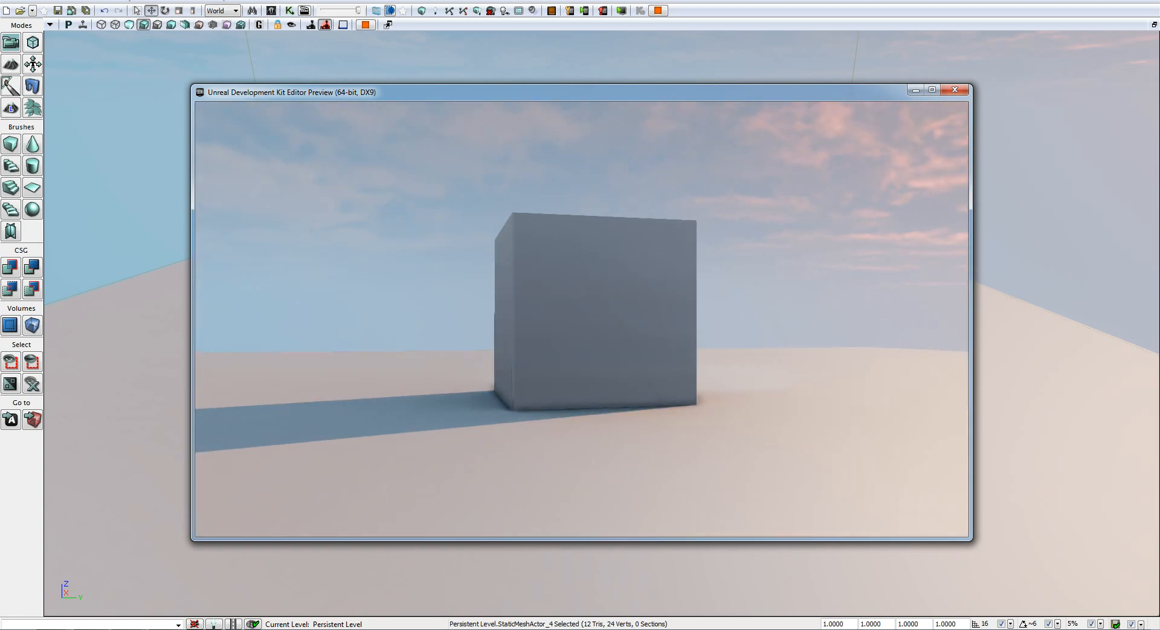
key("w")
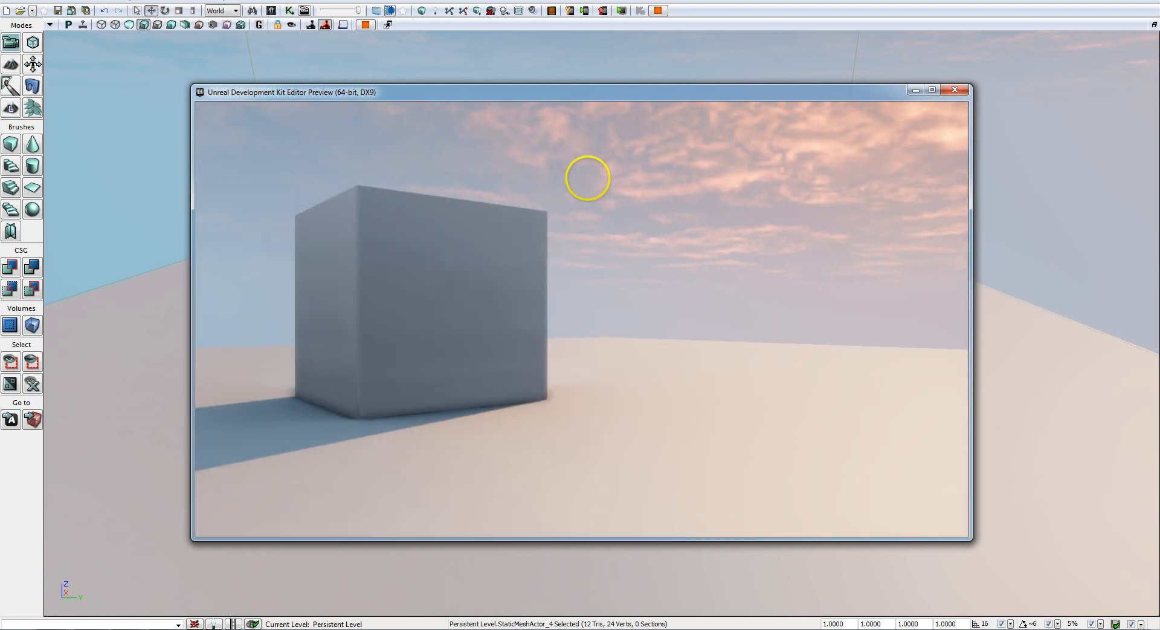
key("a")
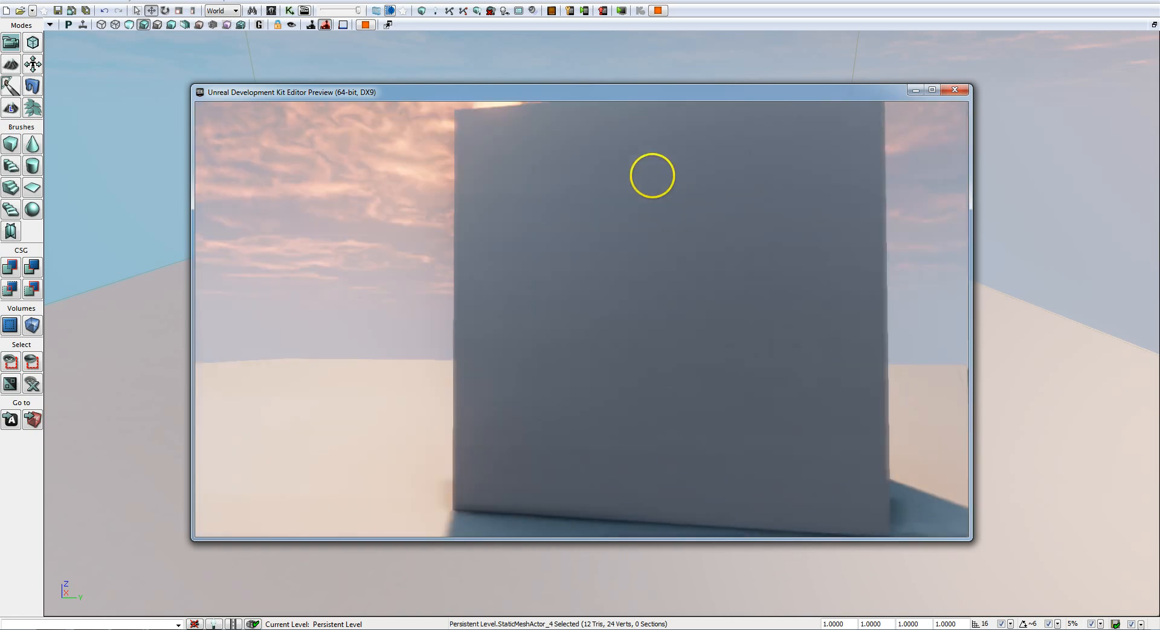
key("a")
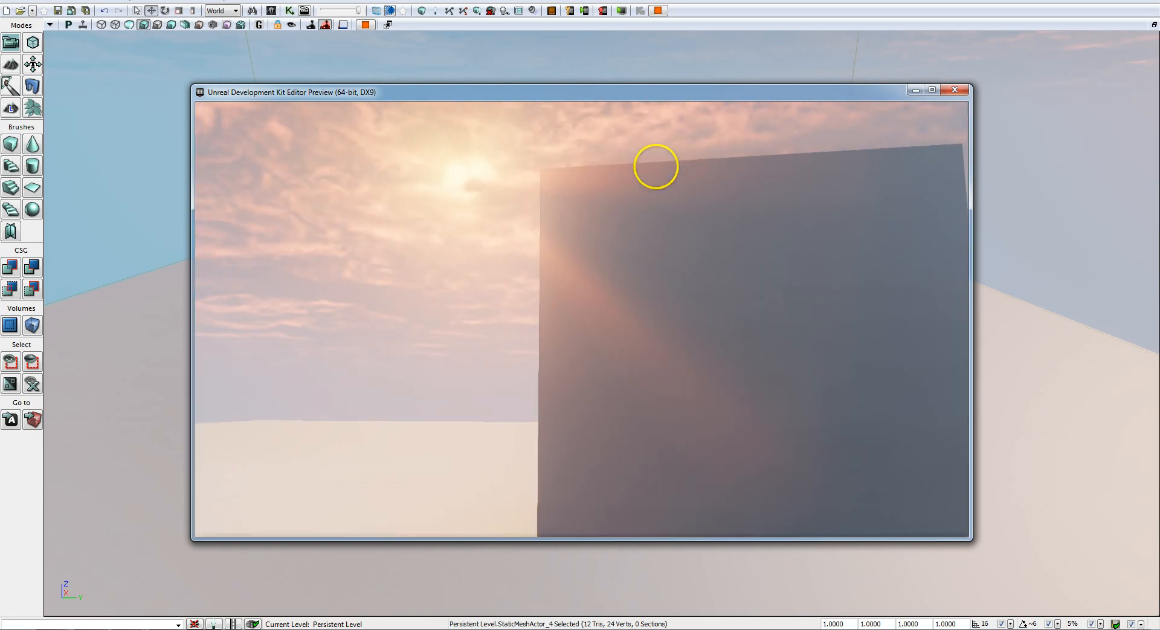
key("d")
key("a")
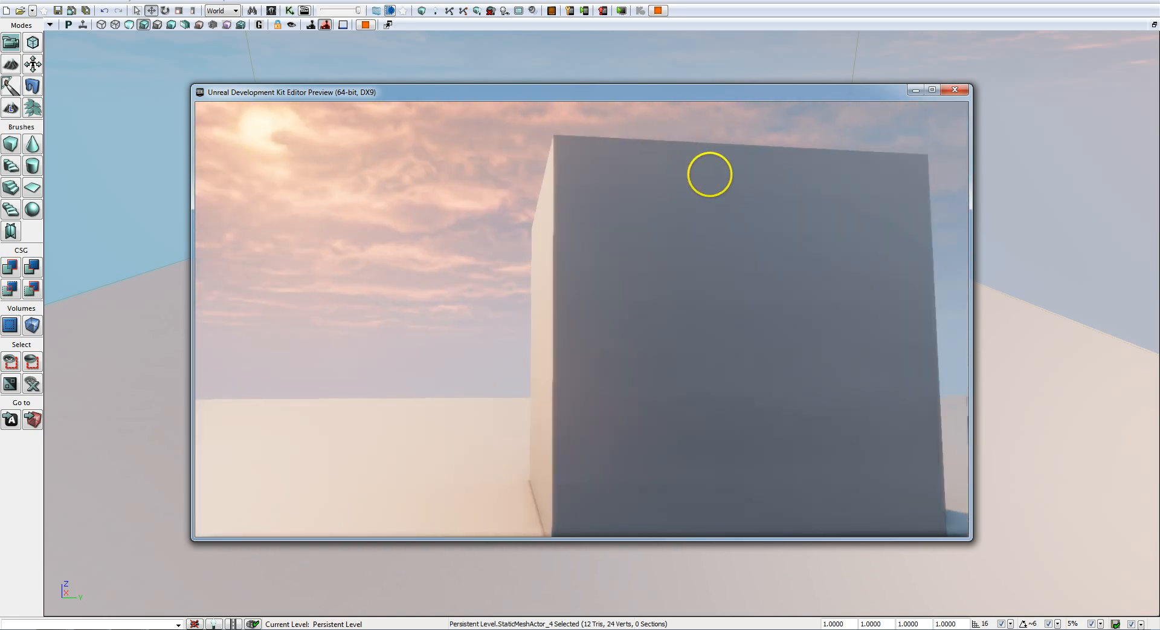
key("a")
key("a")
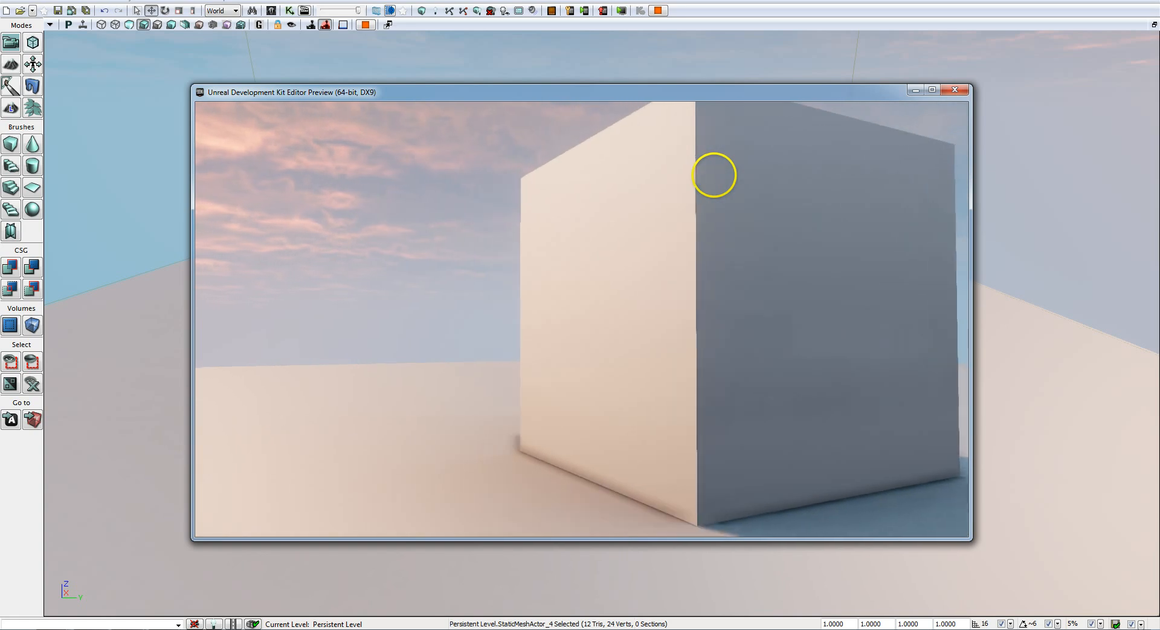
key("d")
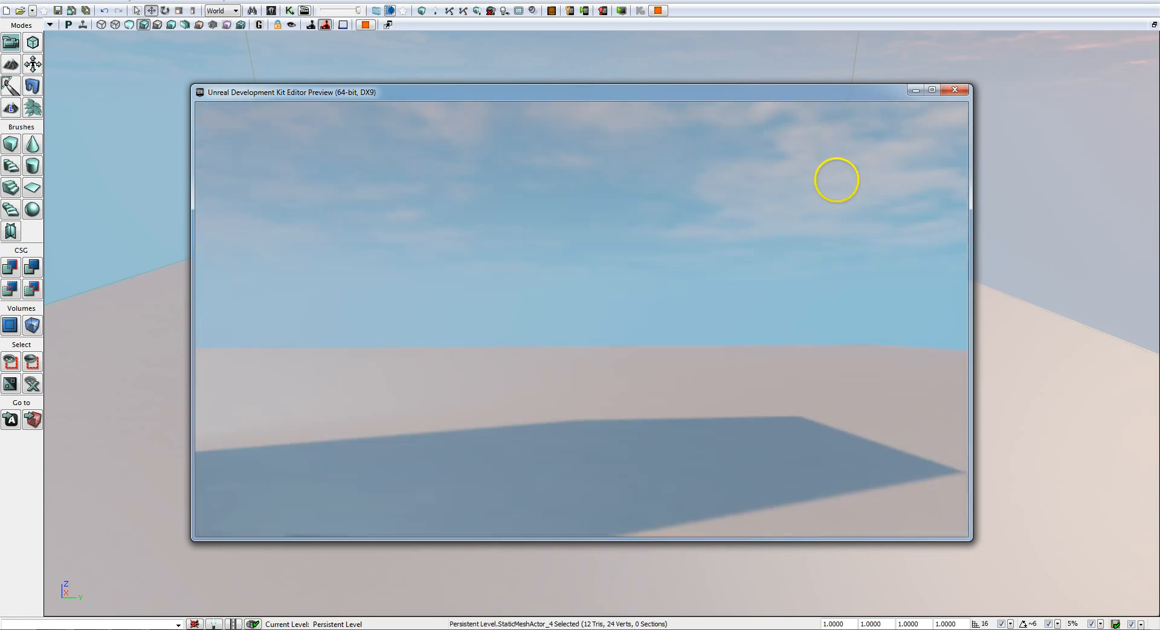
key("a")
key("d")
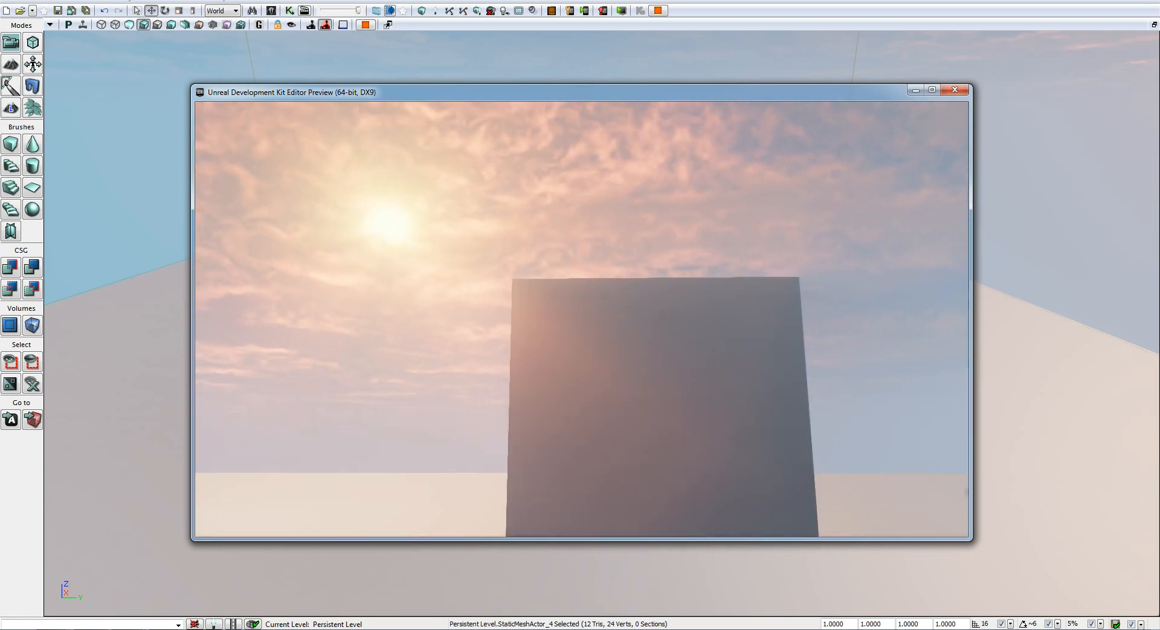
key("d")
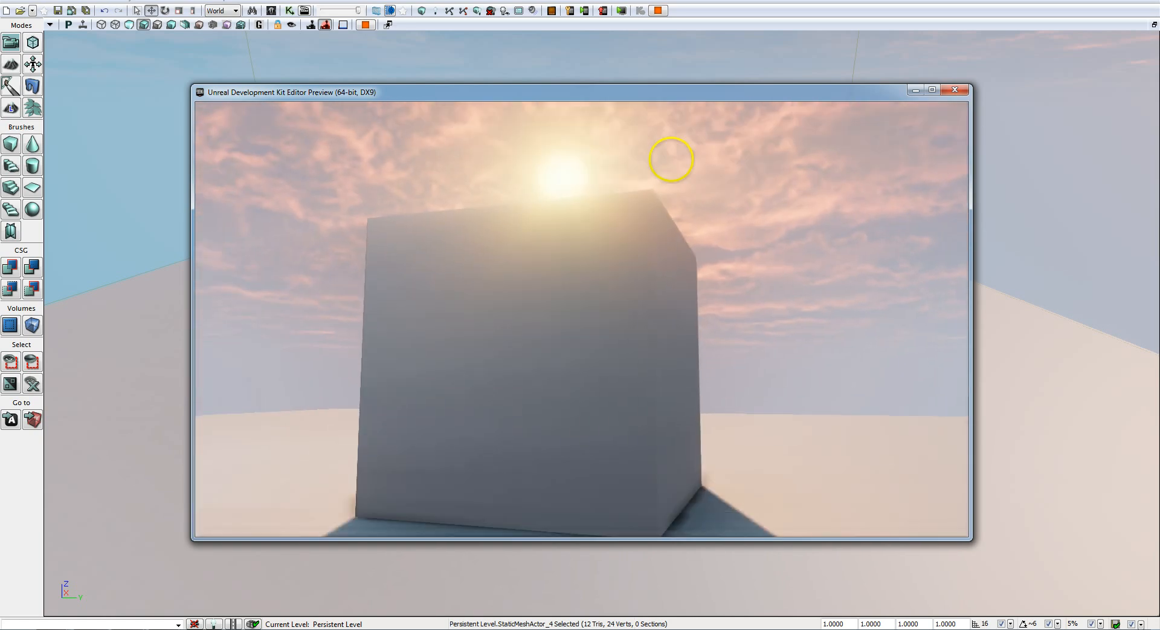
key("Escape")
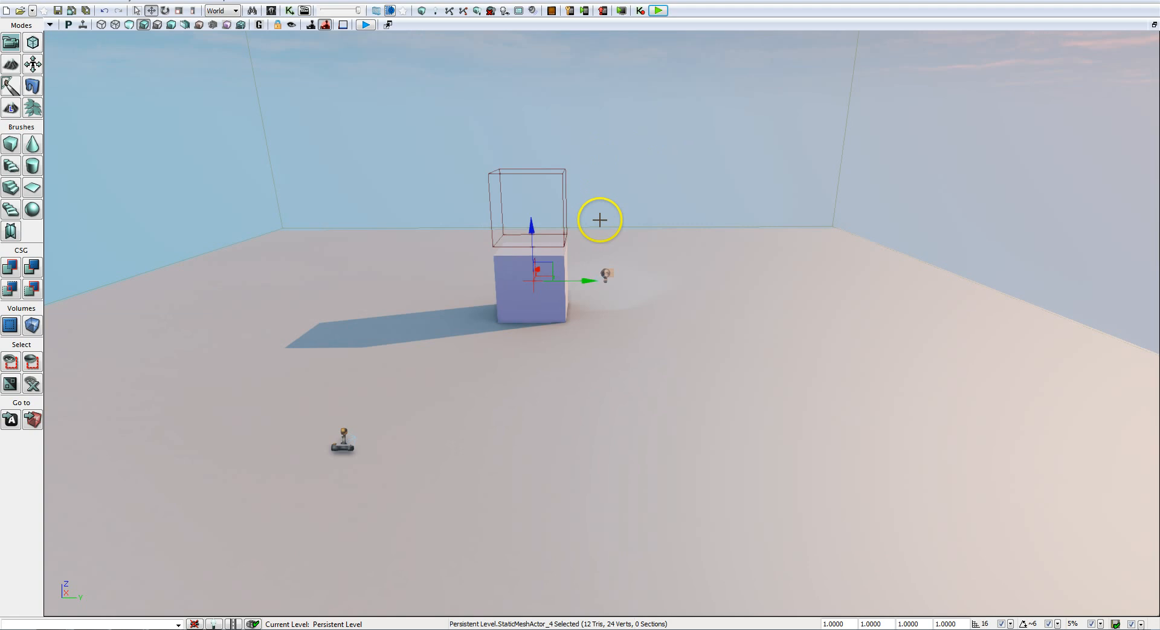
Set the level's Default Game Type to UTDeathmatch in the World Properties and close the properties window.
left_click(52, 6)
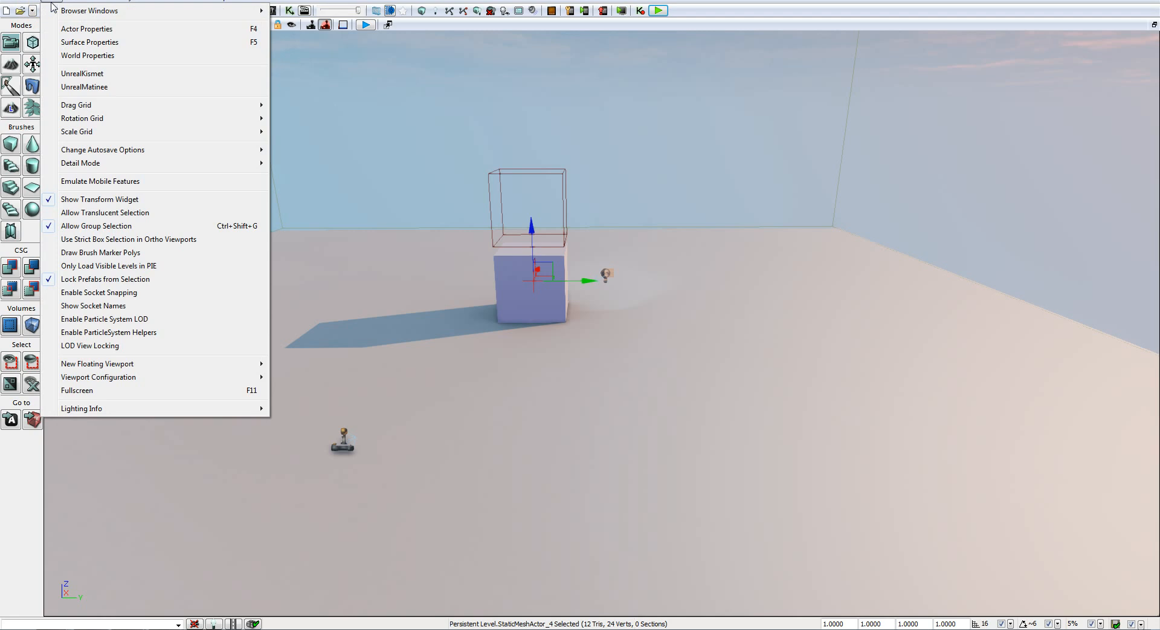
left_click(86, 55)
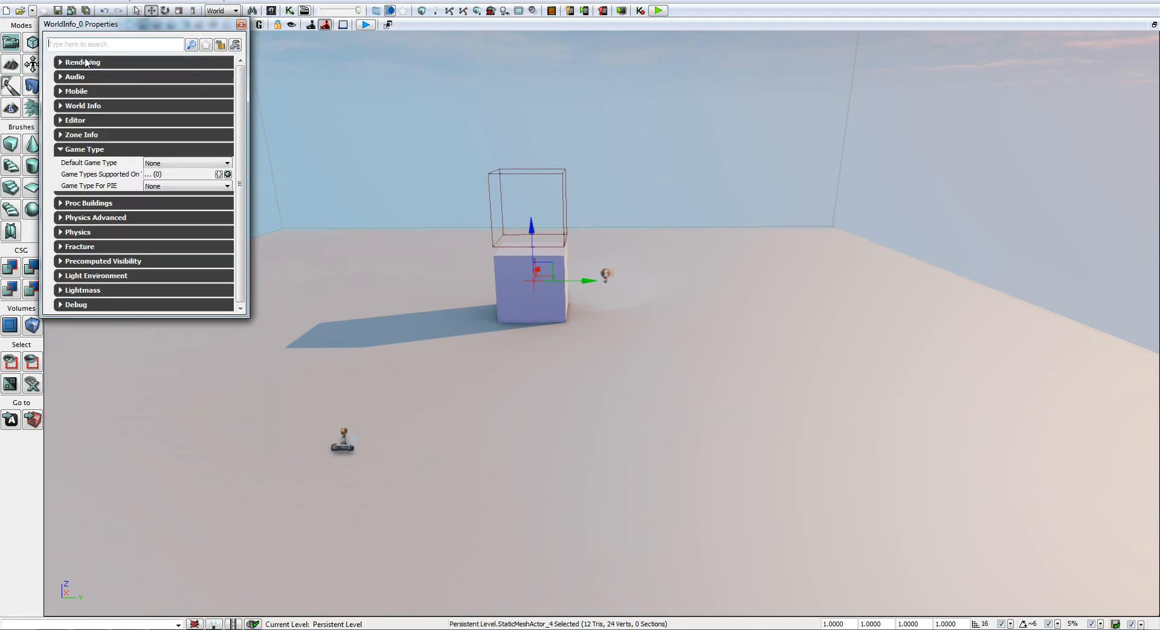
mouse_move(112, 168)
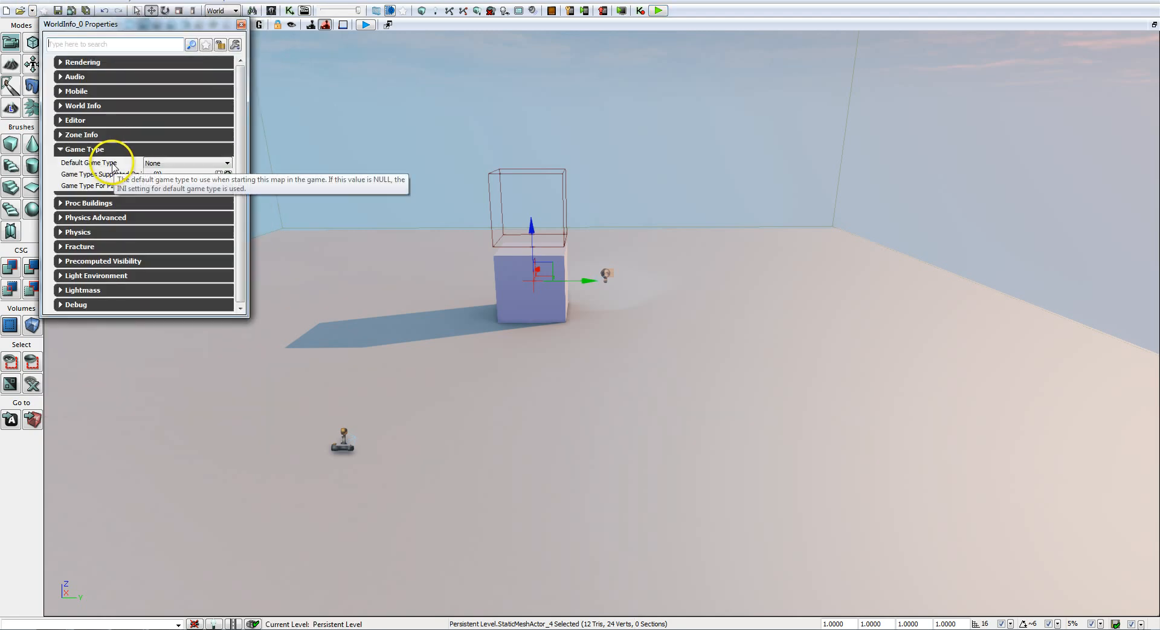
left_click(219, 164)
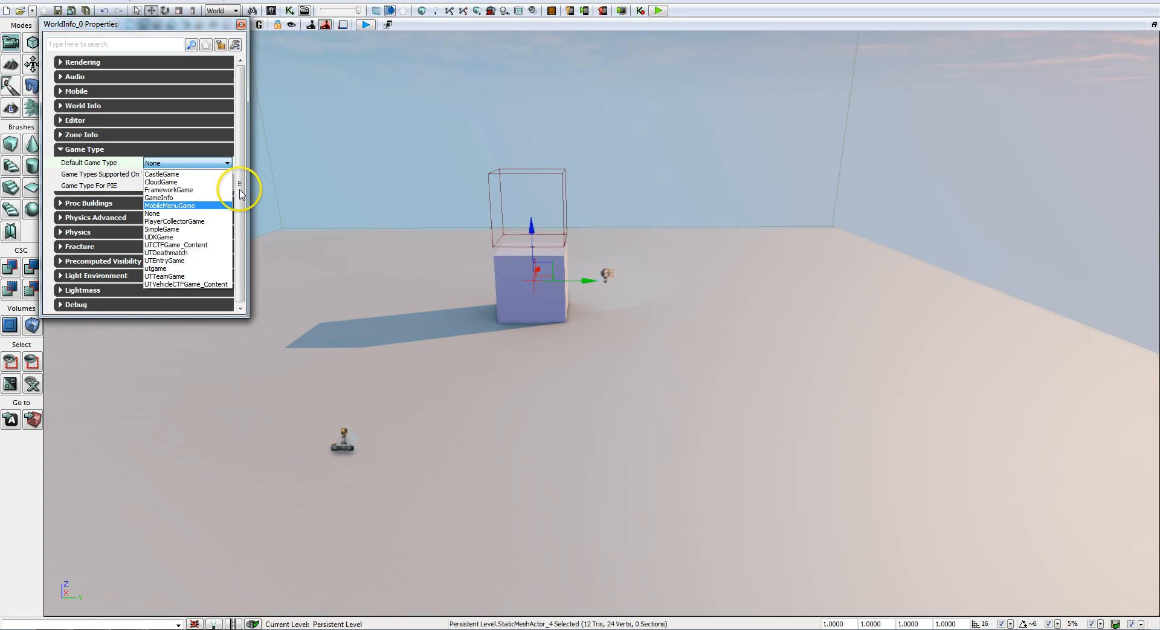
left_click(187, 253)
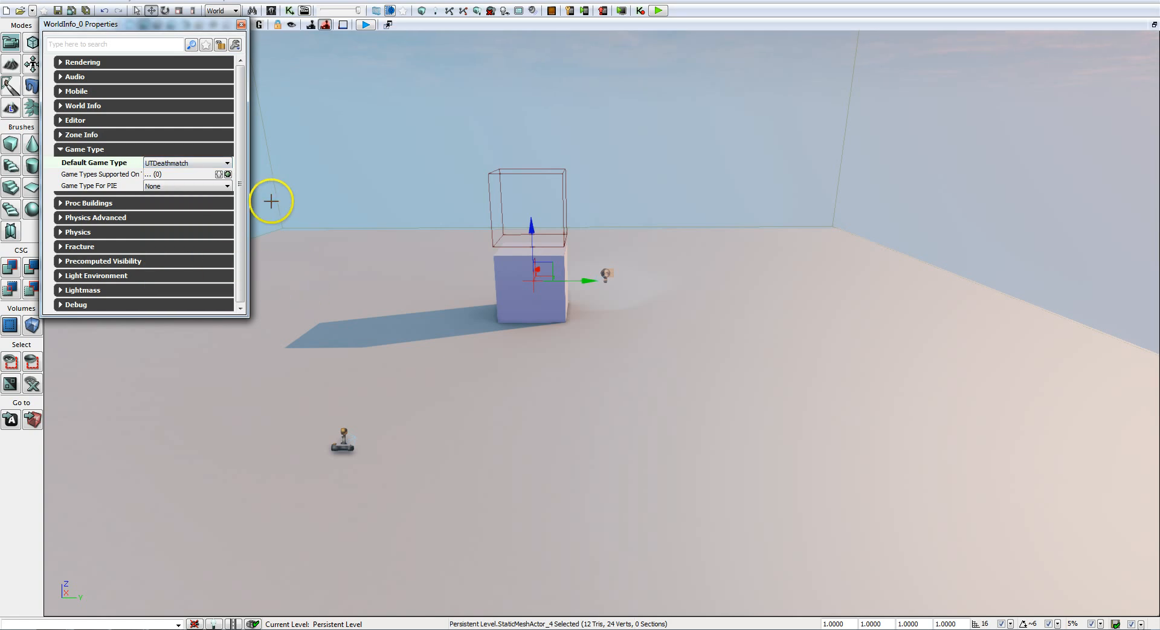
left_click(241, 25)
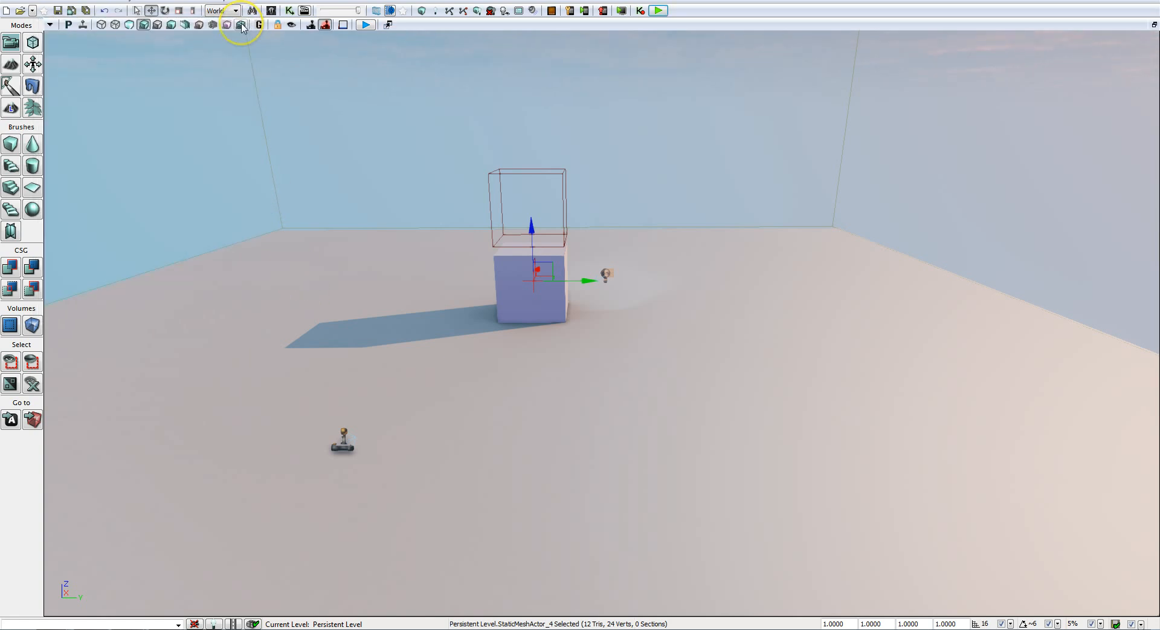
Play the level in the editor preview and walk up to the cube while firing several test shots.
left_click(659, 11)
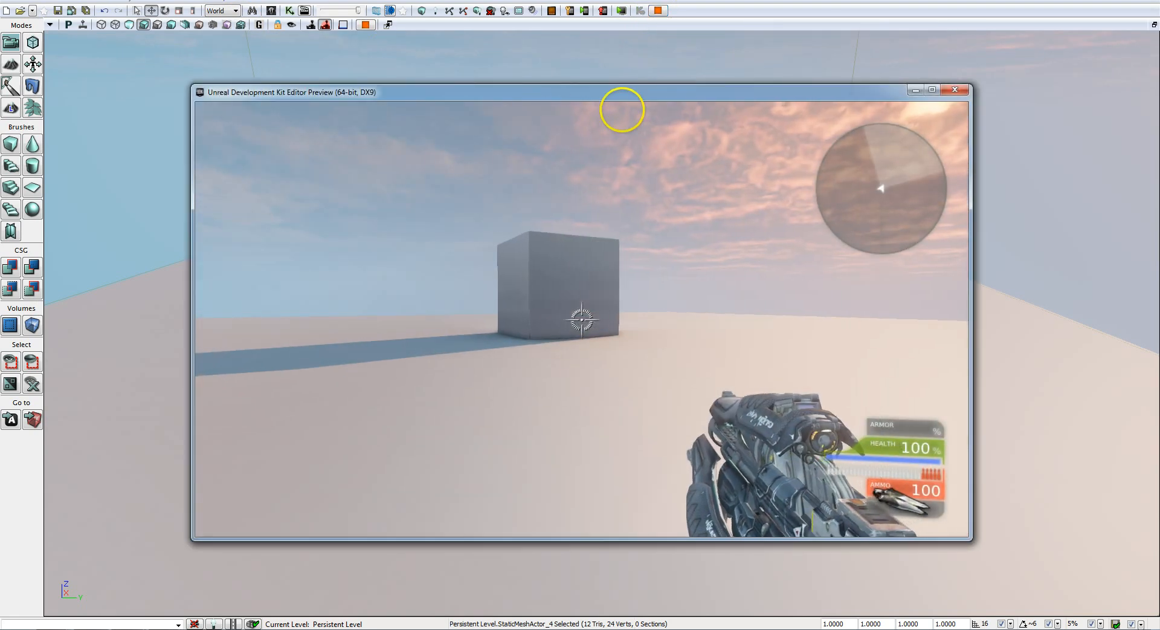
key("w")
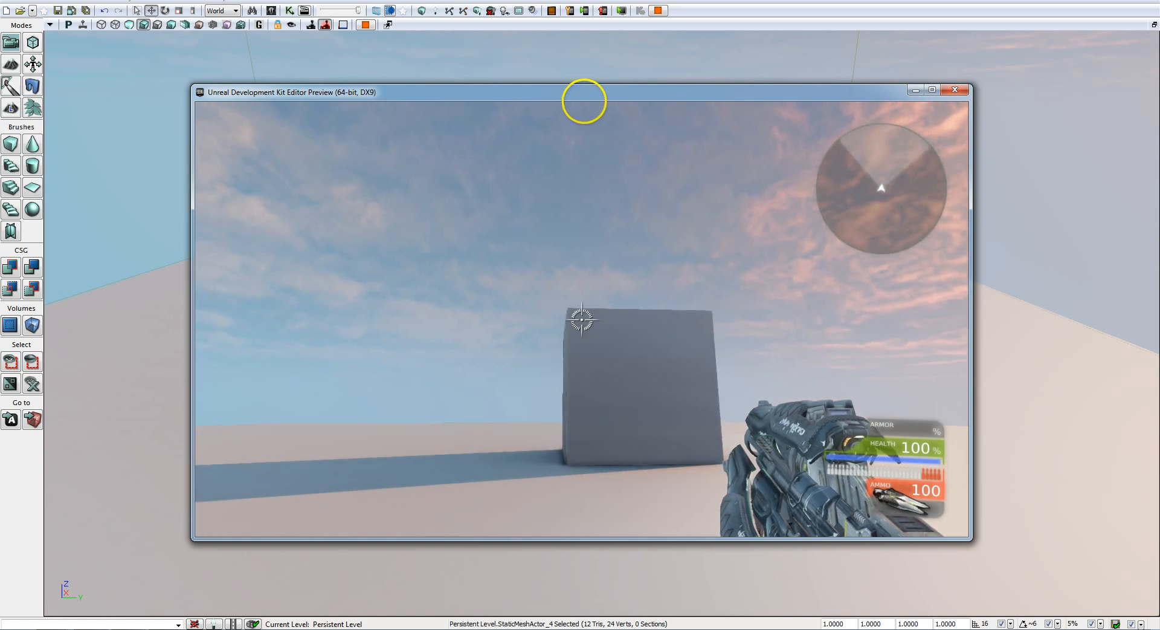
left_click(595, 129)
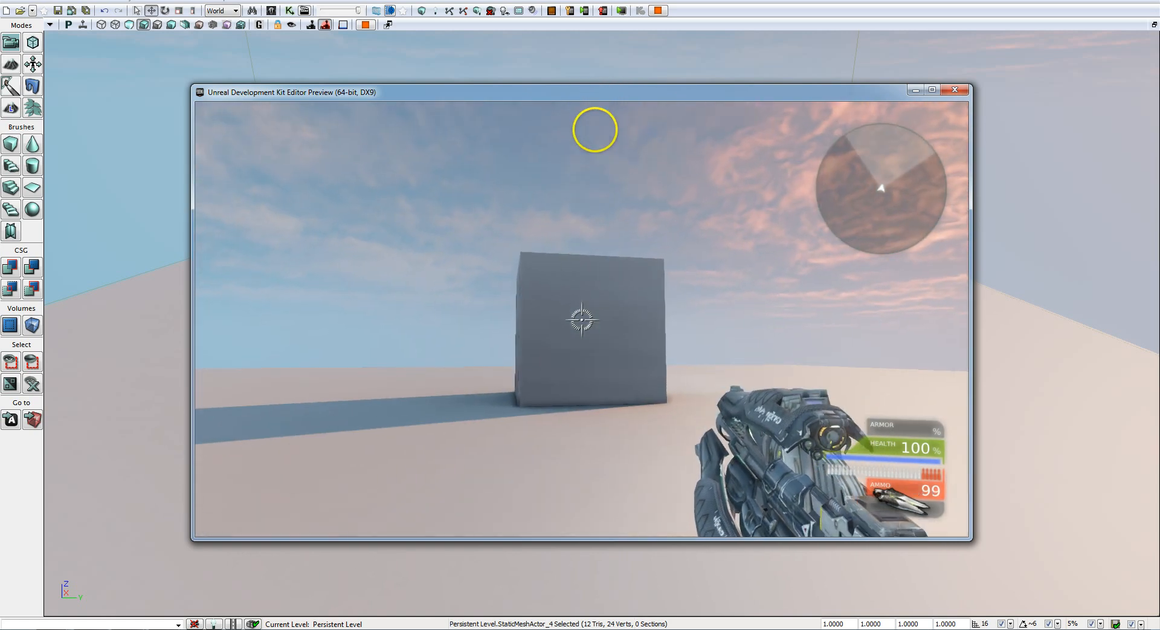
key("w")
left_click(575, 129)
left_click(559, 129)
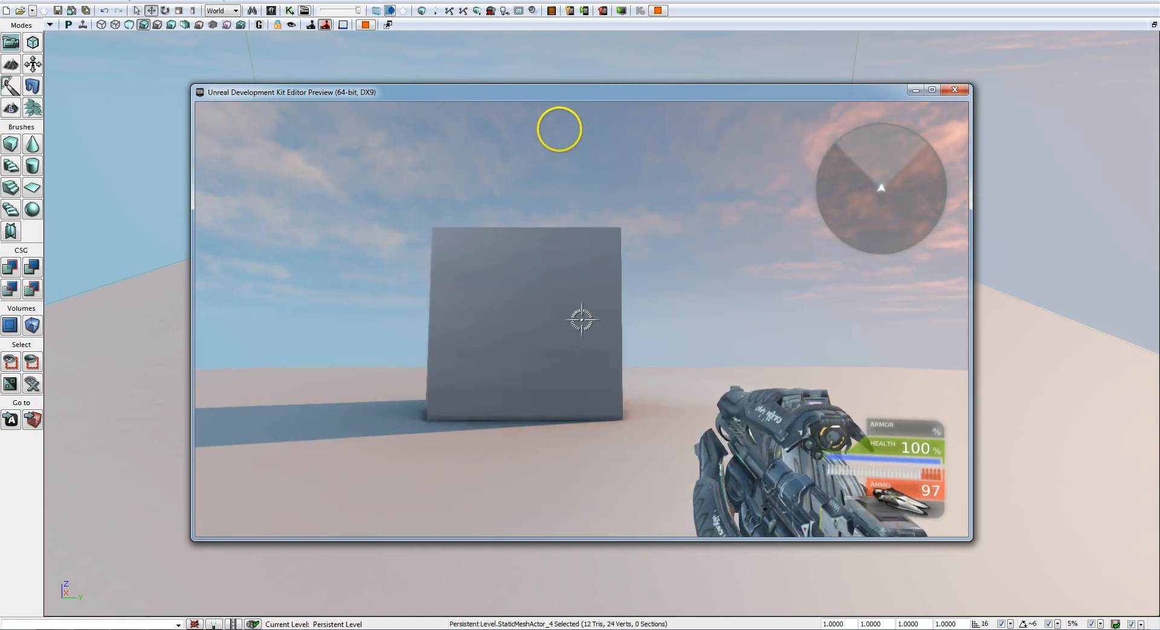
left_click(544, 132)
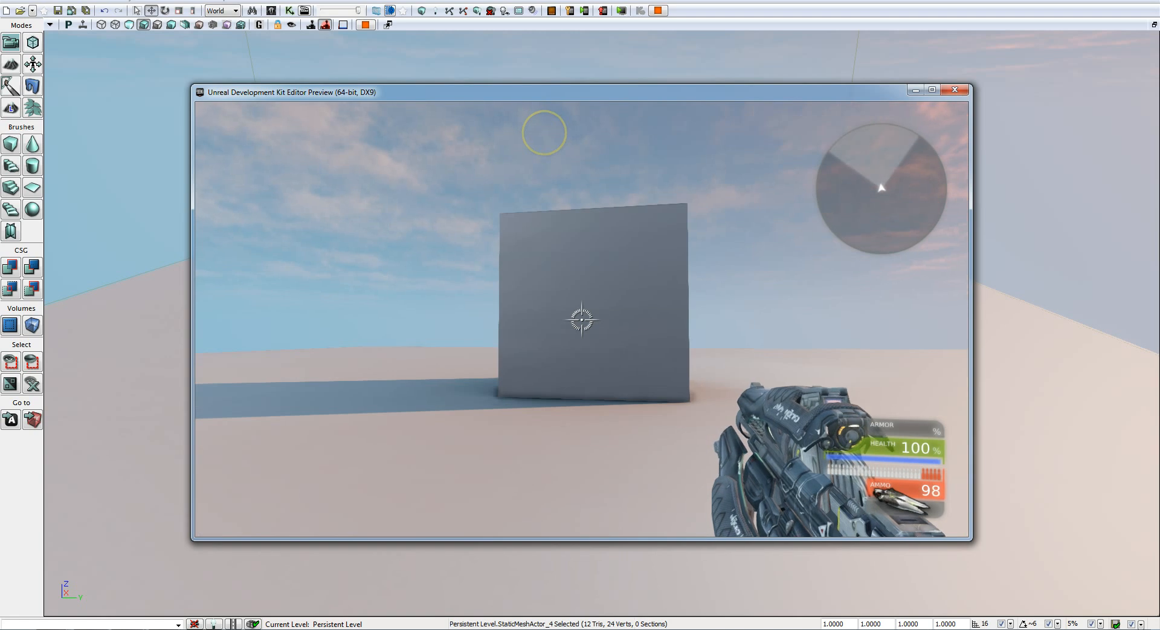
key("w")
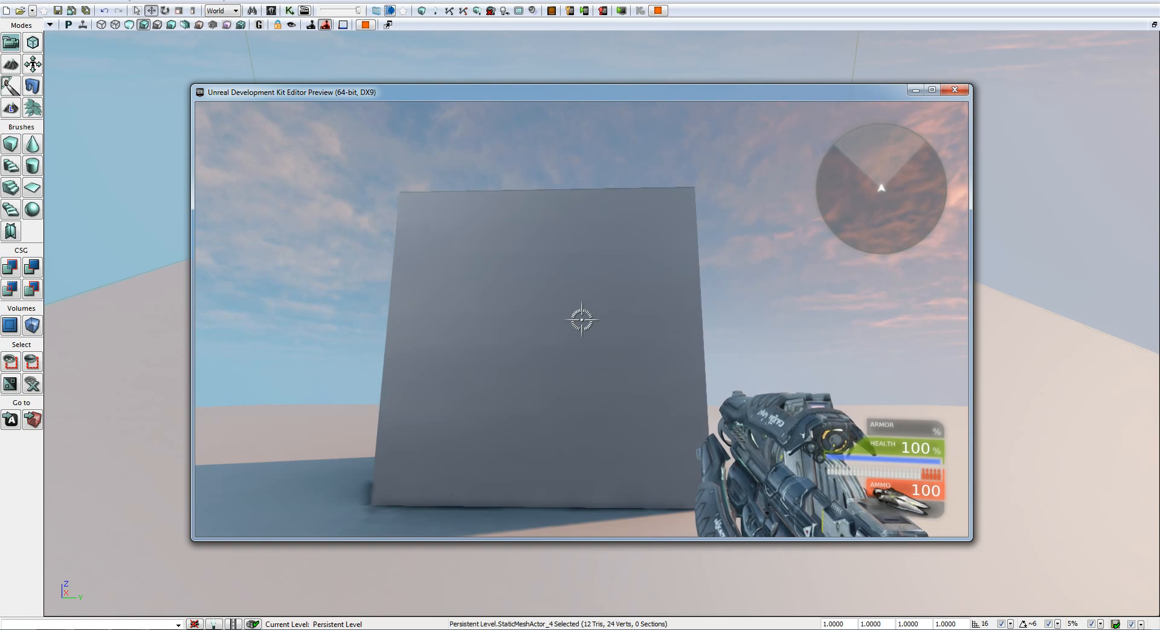
Fire the weapon's beam across the cube's shaded face and move around to examine the scorch marks.
left_click(581, 319)
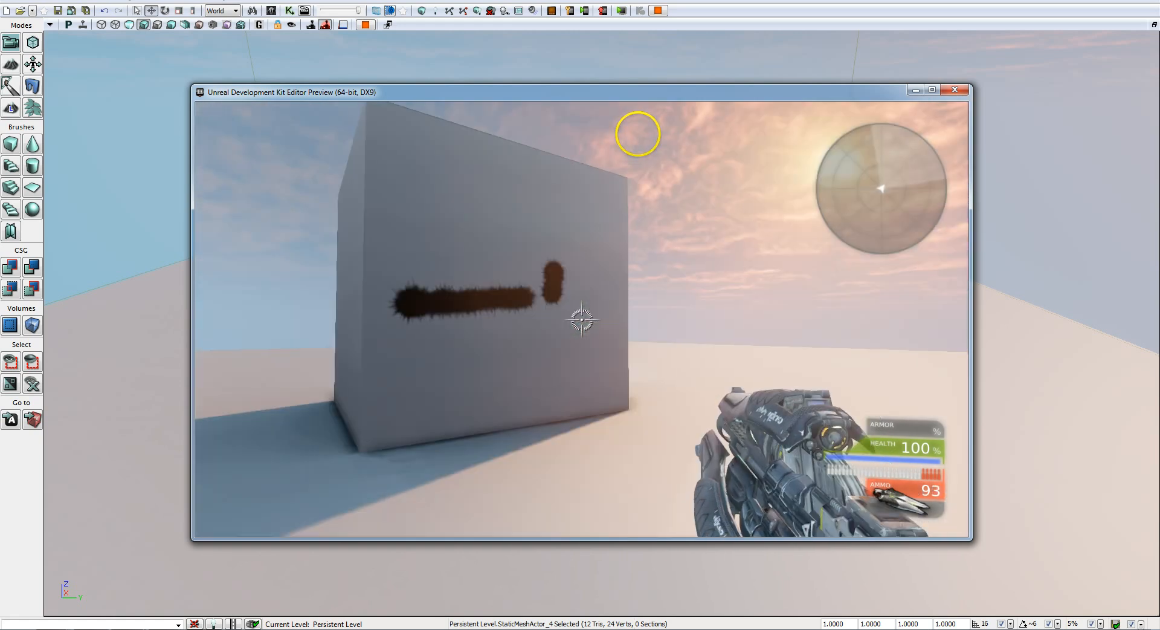
key("a")
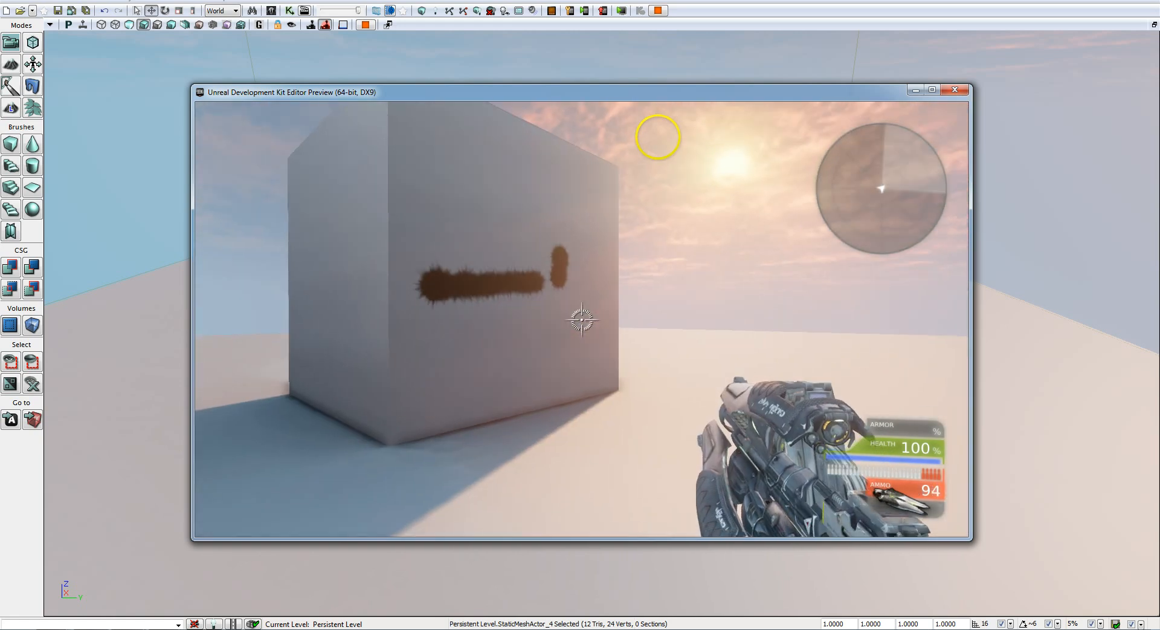
left_click(582, 320)
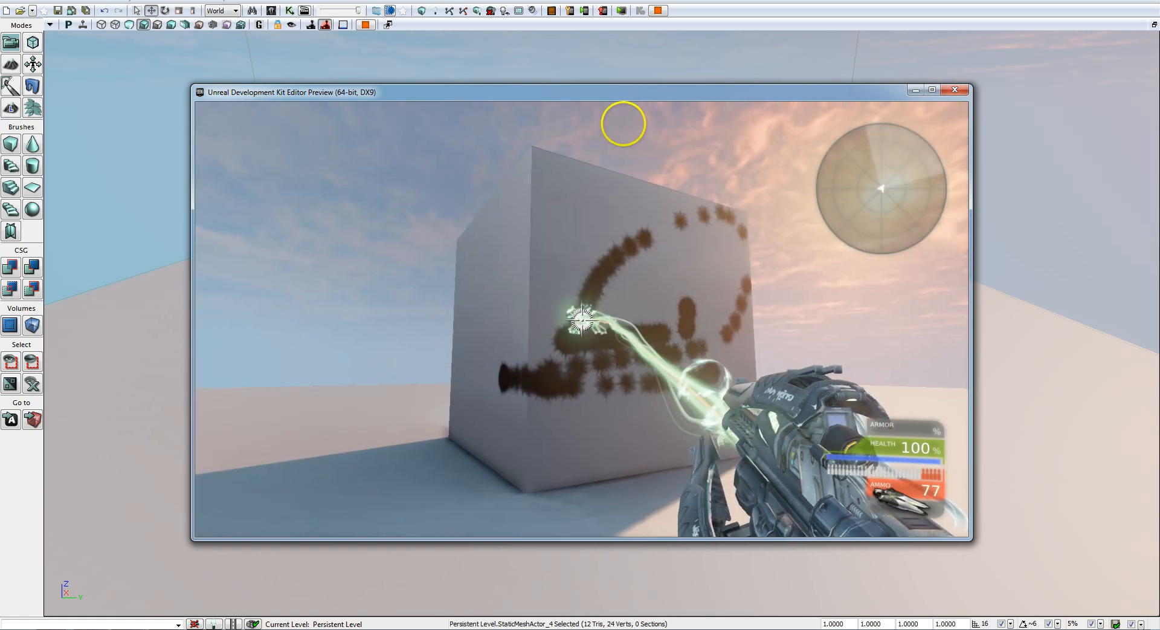
key("w")
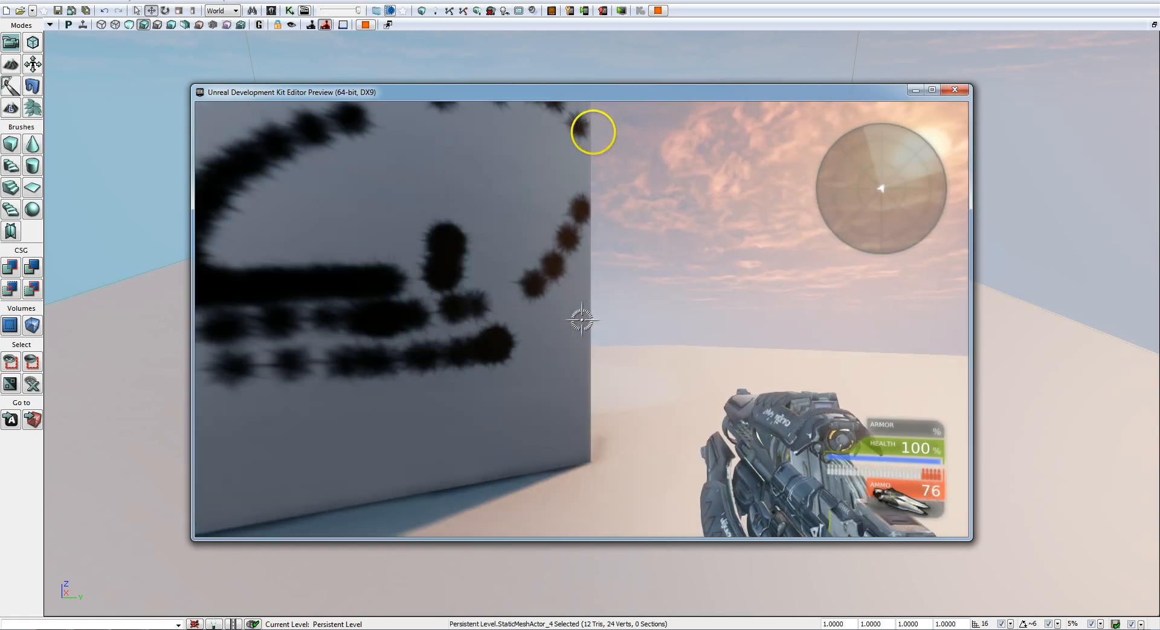
key("d")
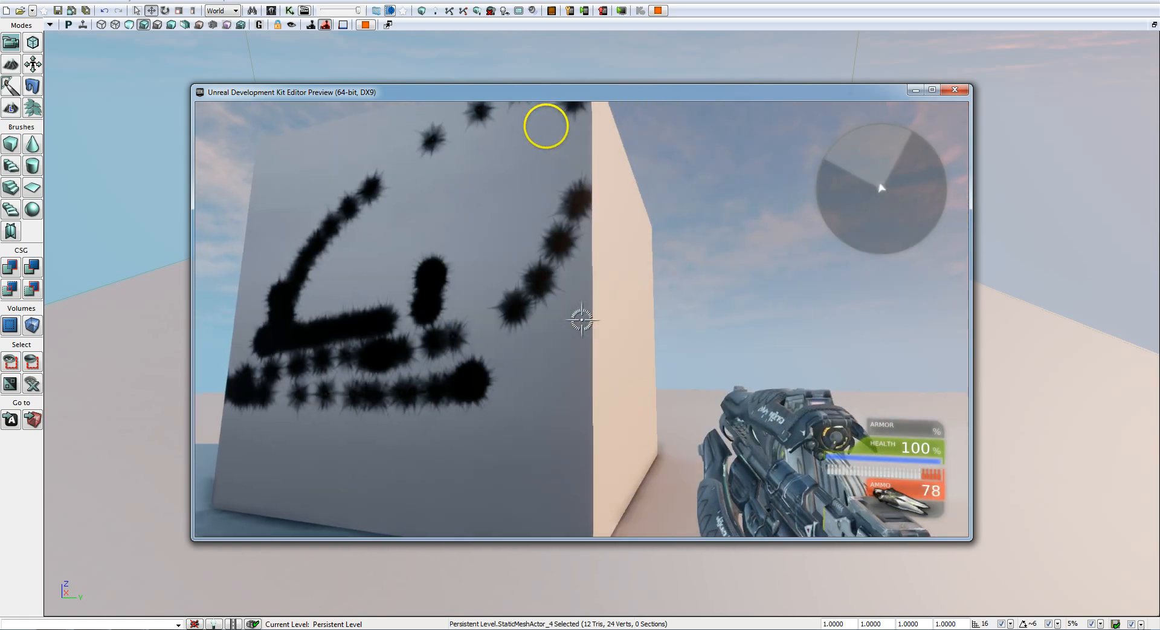
key("s")
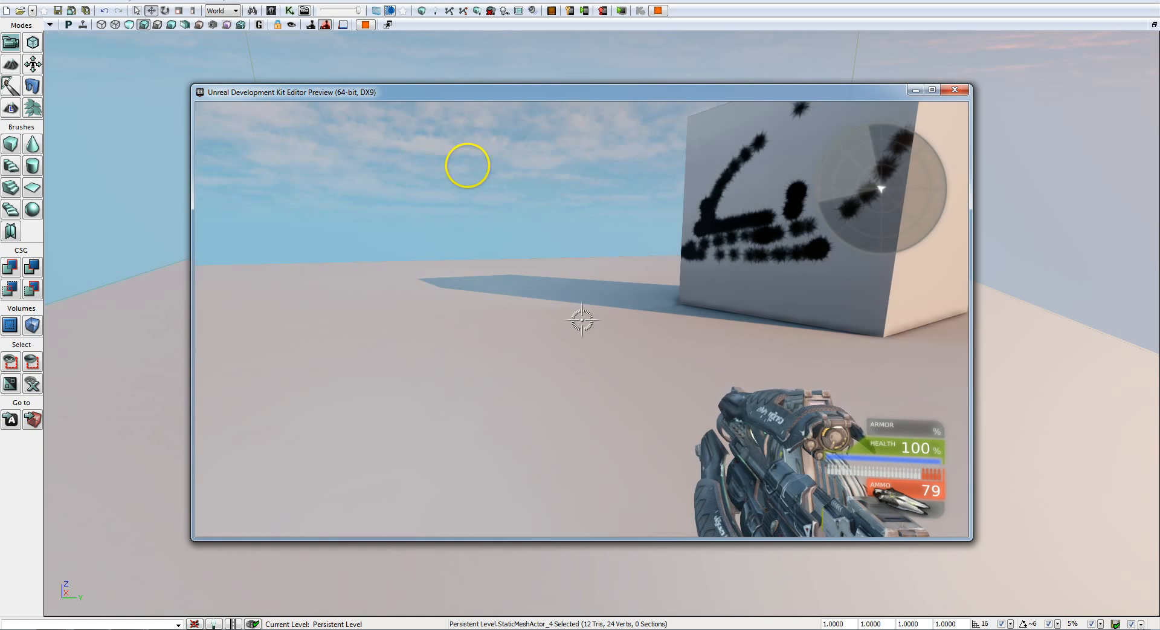
Fire a sweeping beam across the floor in front of the cube and walk around to the cube's sunlit side.
left_click(582, 320)
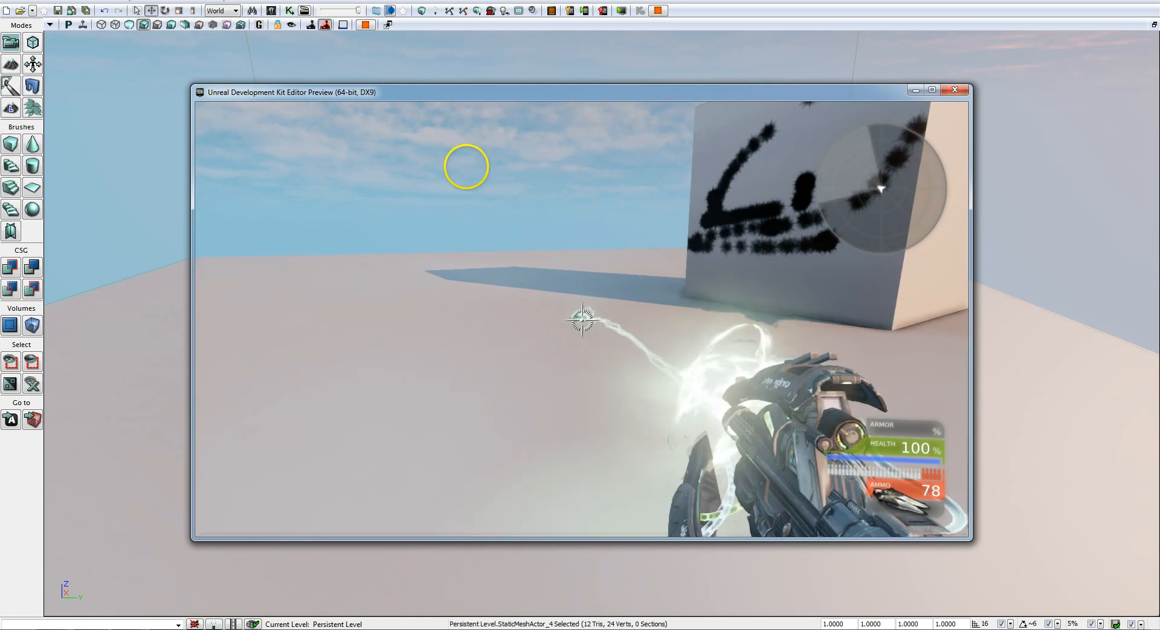
mouse_move(467, 167)
left_mouse_down()
mouse_move(572, 204)
mouse_move(595, 183)
left_mouse_up()
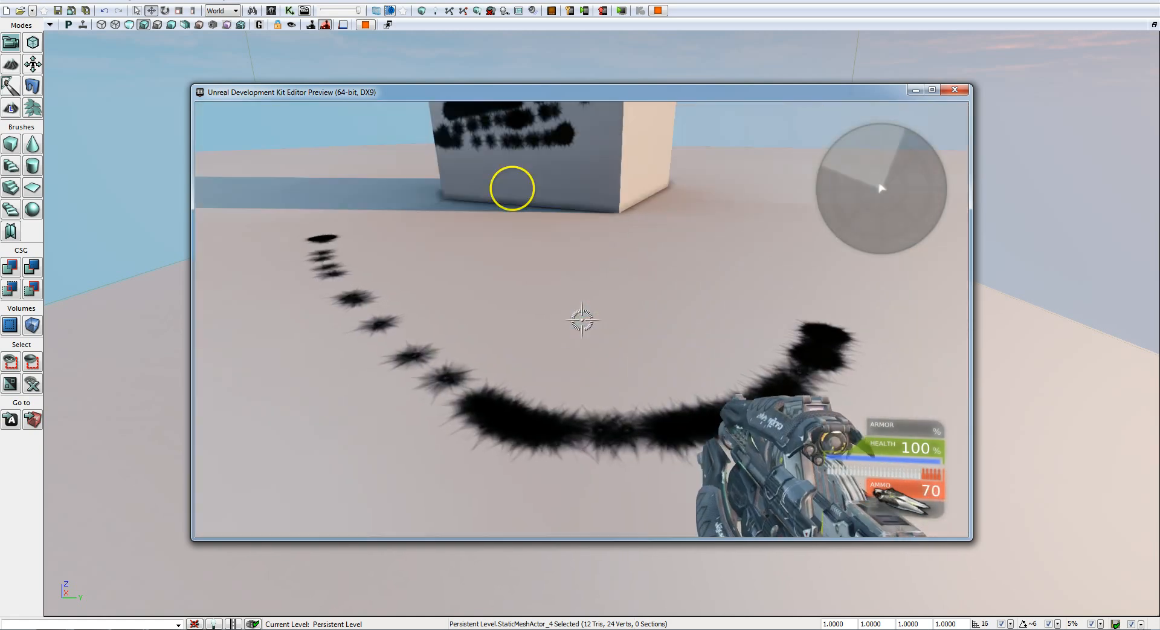
key("a")
key("w")
key("d")
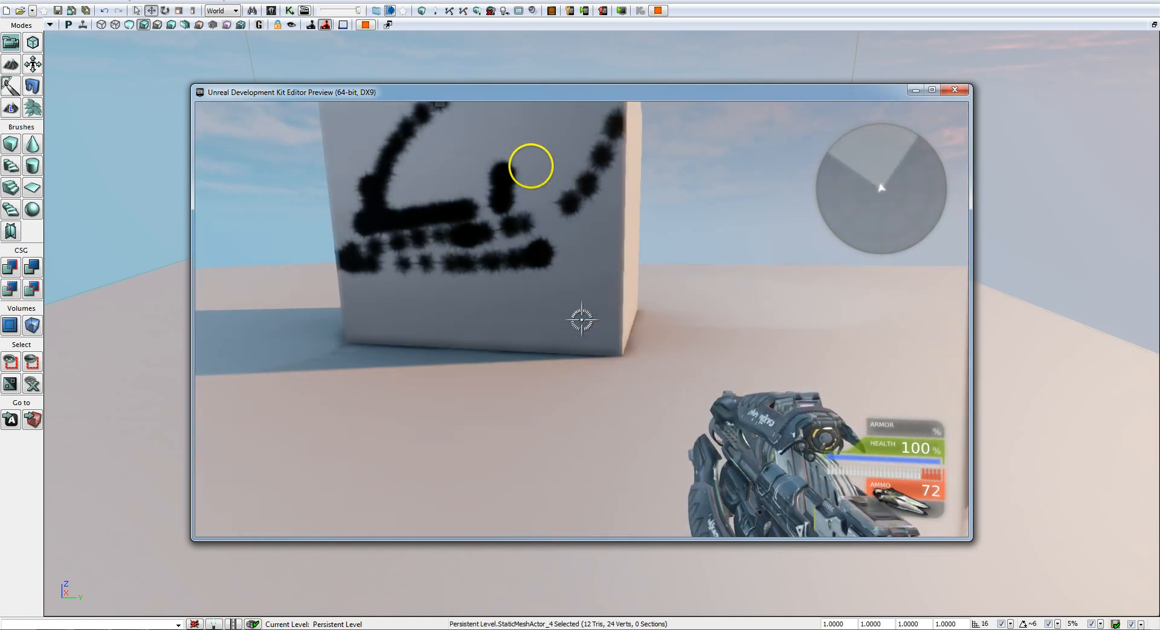
key("d")
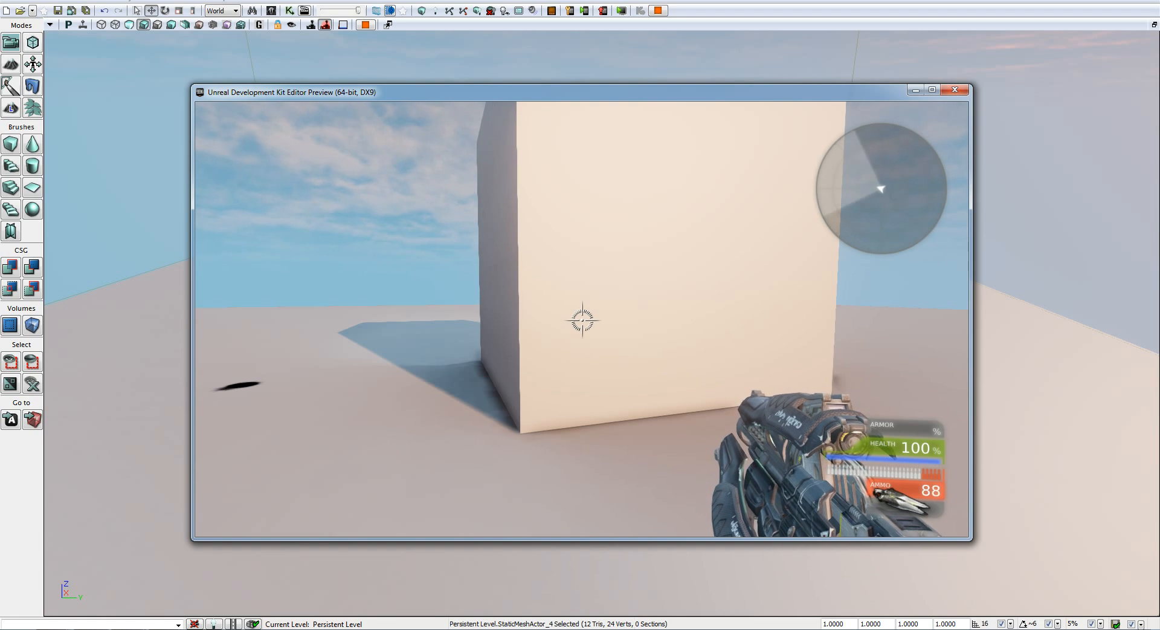
Open the in-game console and run addBots 1 to add an opponent to the match.
key("grave")
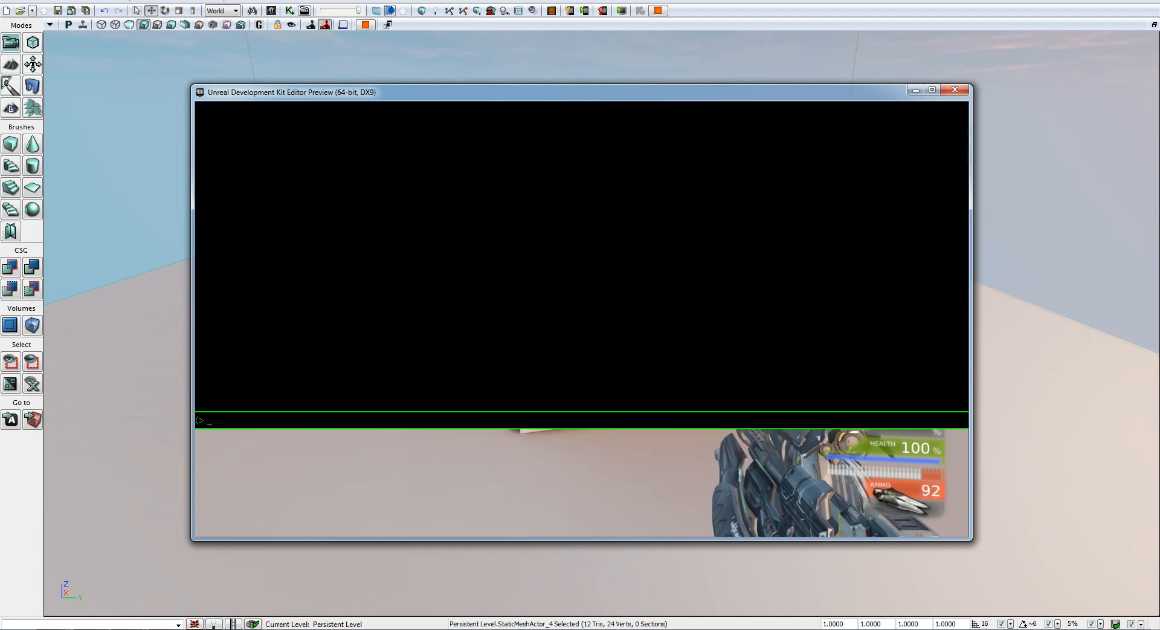
type("addBots 1")
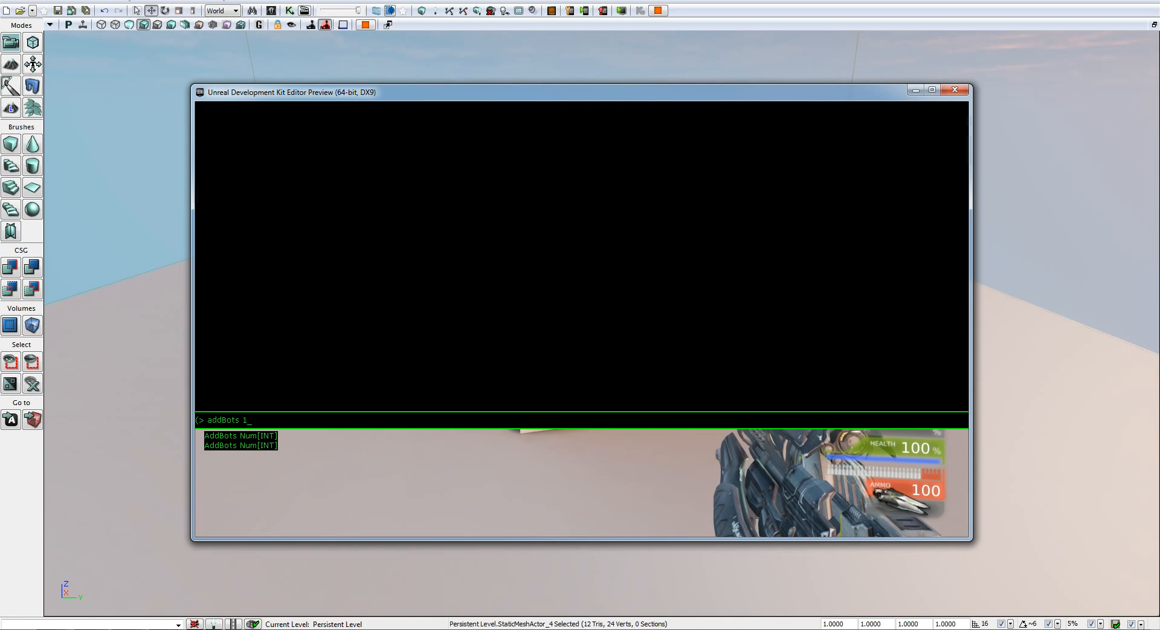
key("Return")
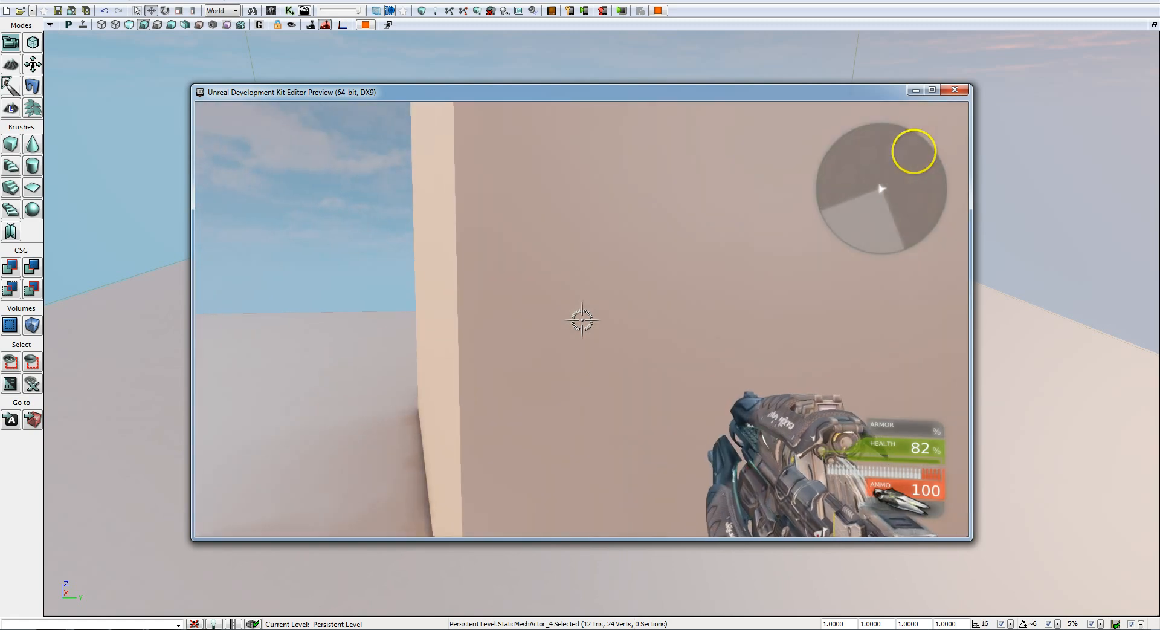
Fight the bots around the cube to test the deathmatch gameplay, and end the preview.
left_click(582, 321)
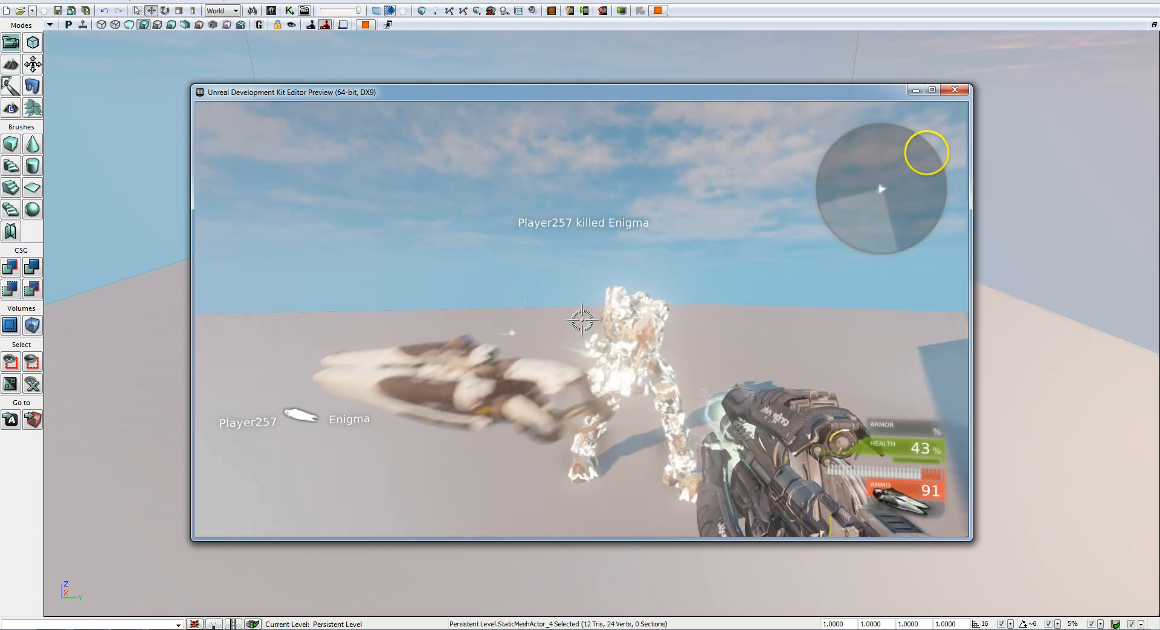
key("s")
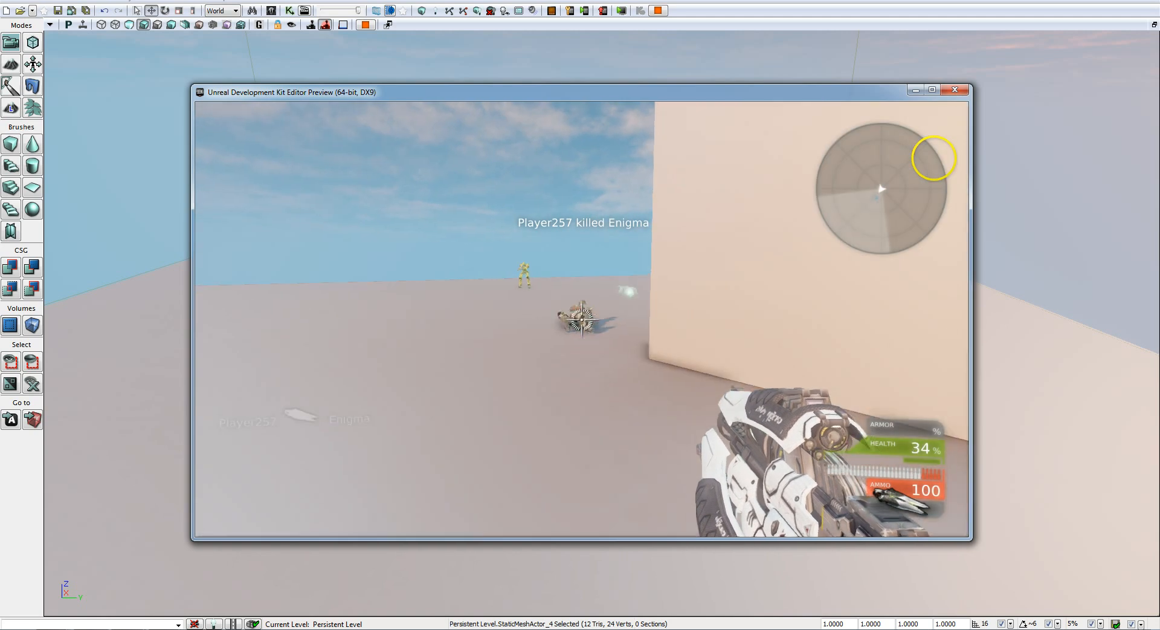
key("d")
key("w")
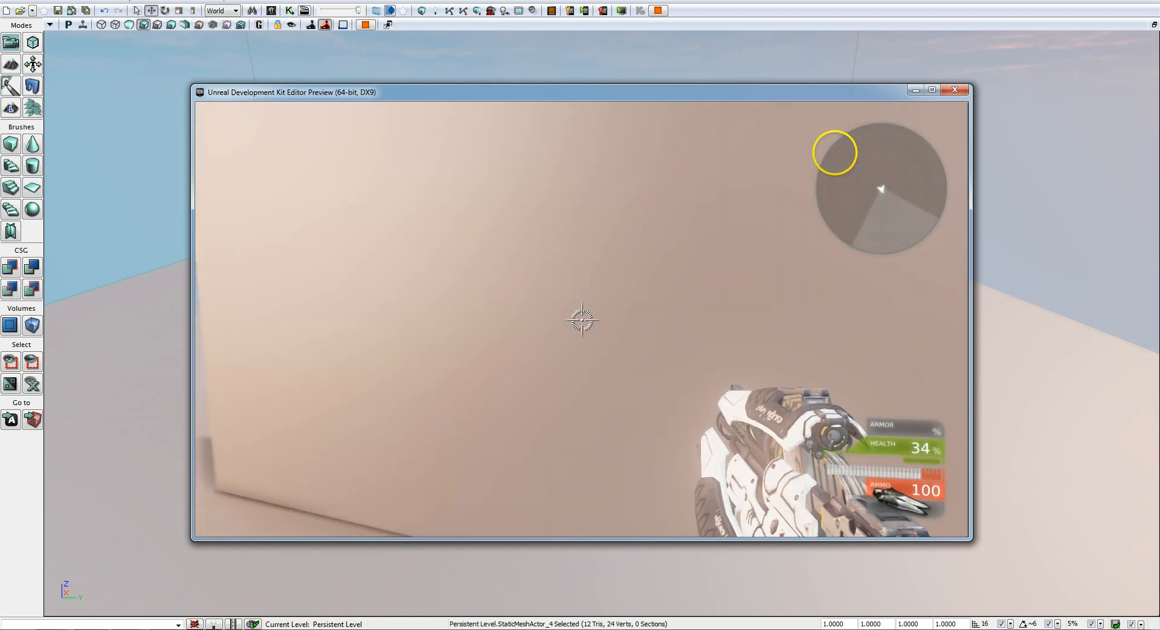
key("d")
right_click(836, 140)
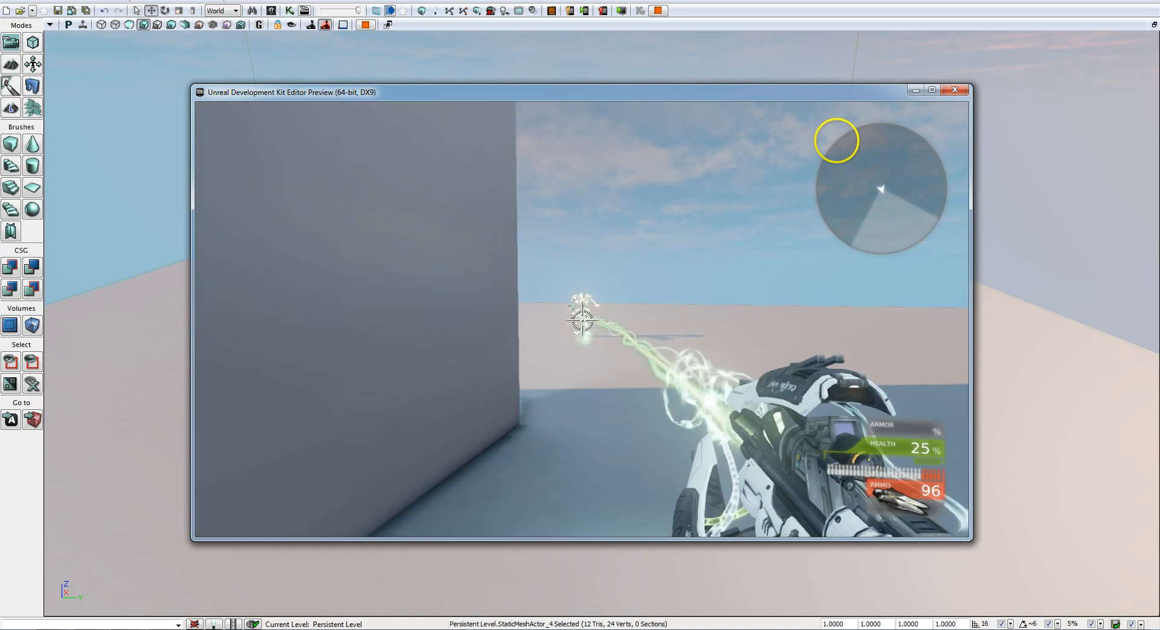
key("w")
key("w")
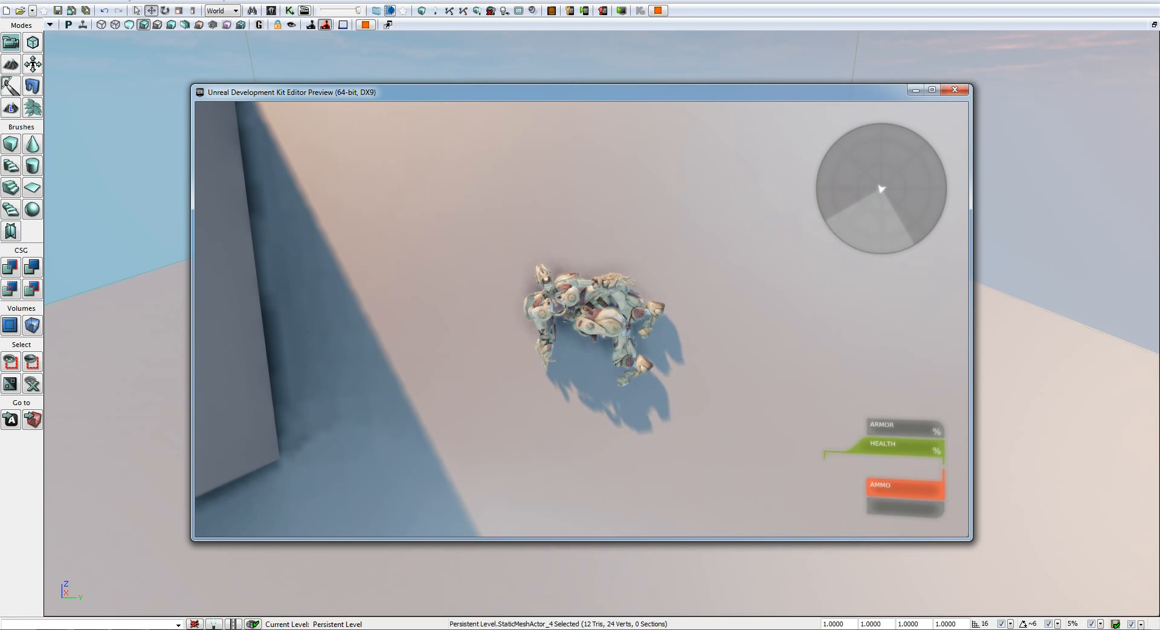
key("Escape")
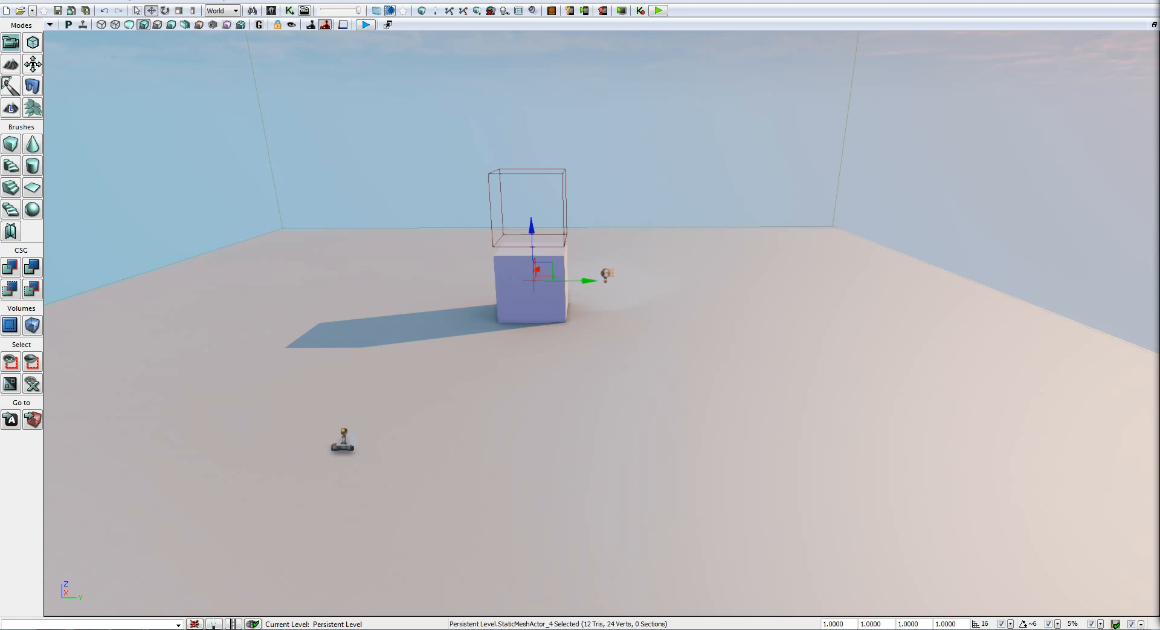
Bring the browser window with the UDN content creation guide onto this screen, maximize it and view the beginning of the page.
left_click_drag(1159, 175, 440, 211)
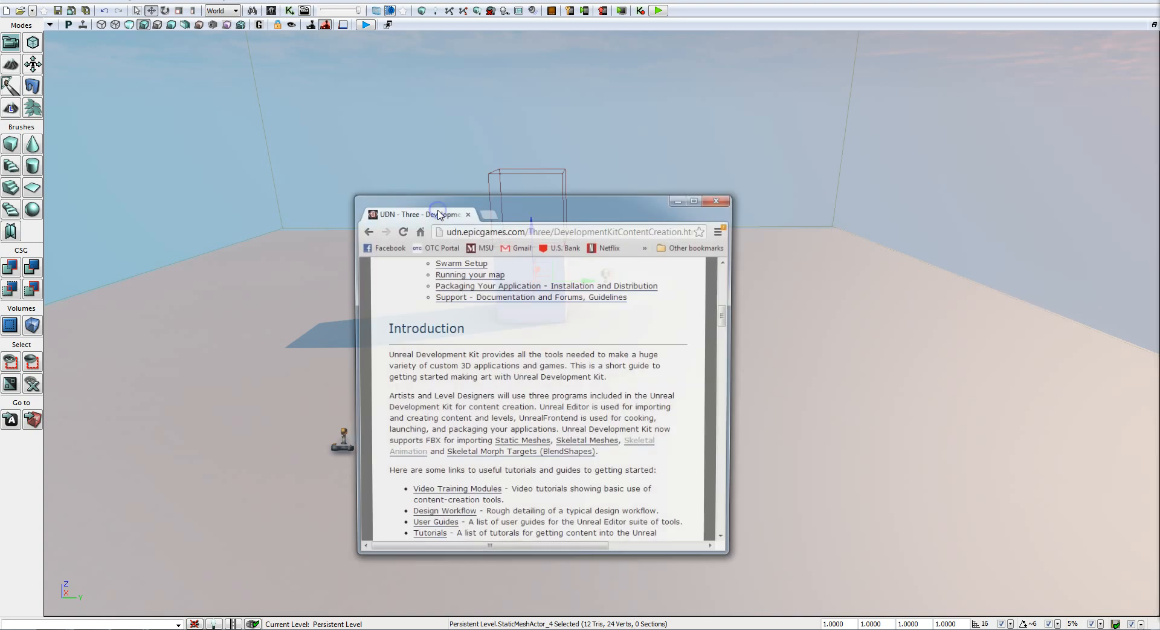
left_click(698, 198)
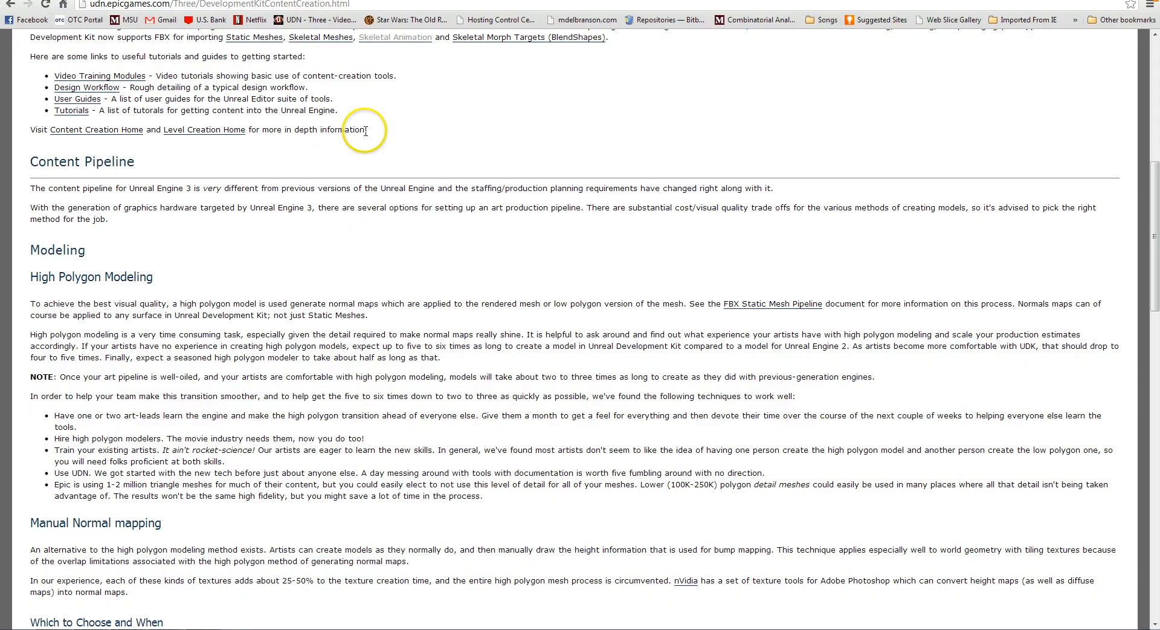
scroll(365, 142, "up", 1)
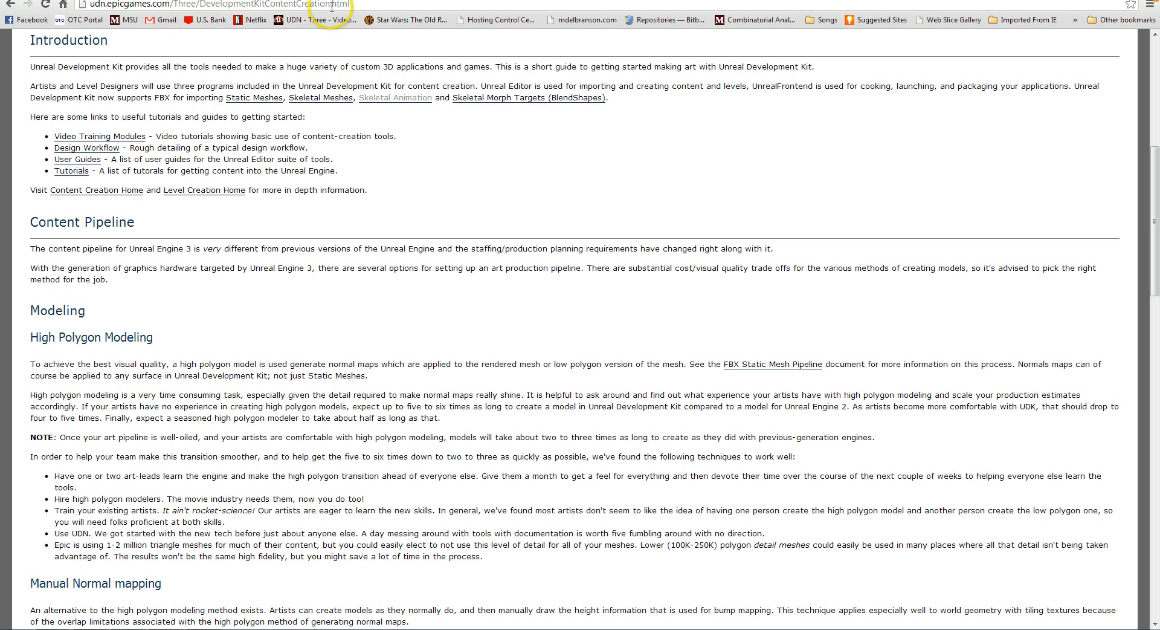
scroll(296, 266, "up", 7)
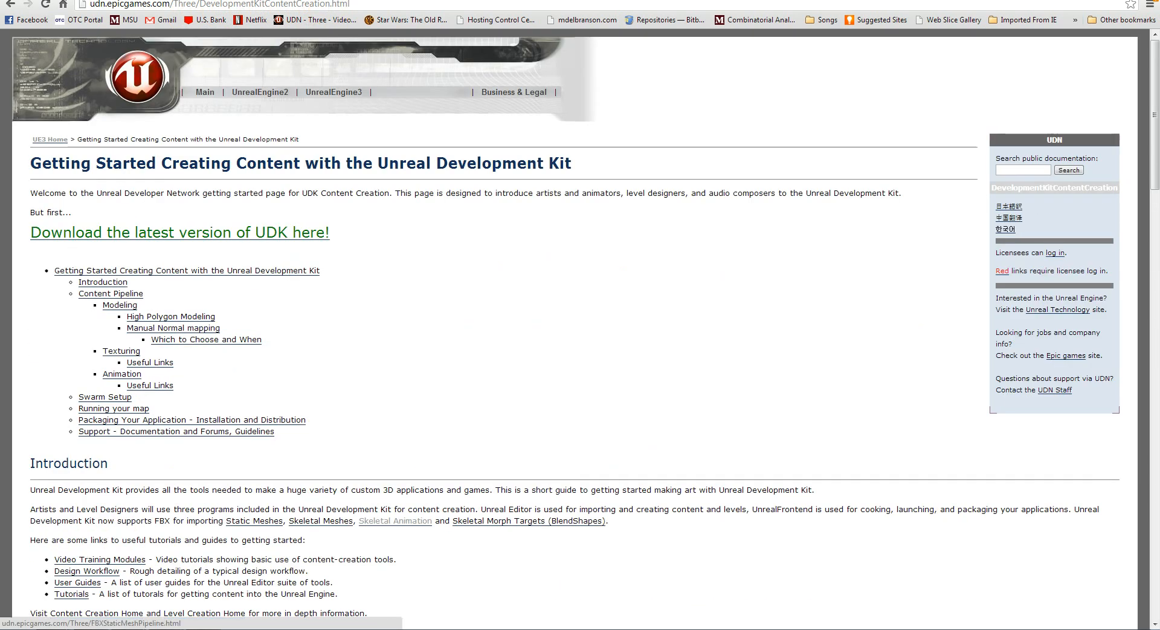
Switch to the browser window with the UDN Console Commands page and review its contents list, overview and first general commands.
mouse_move(75, 623)
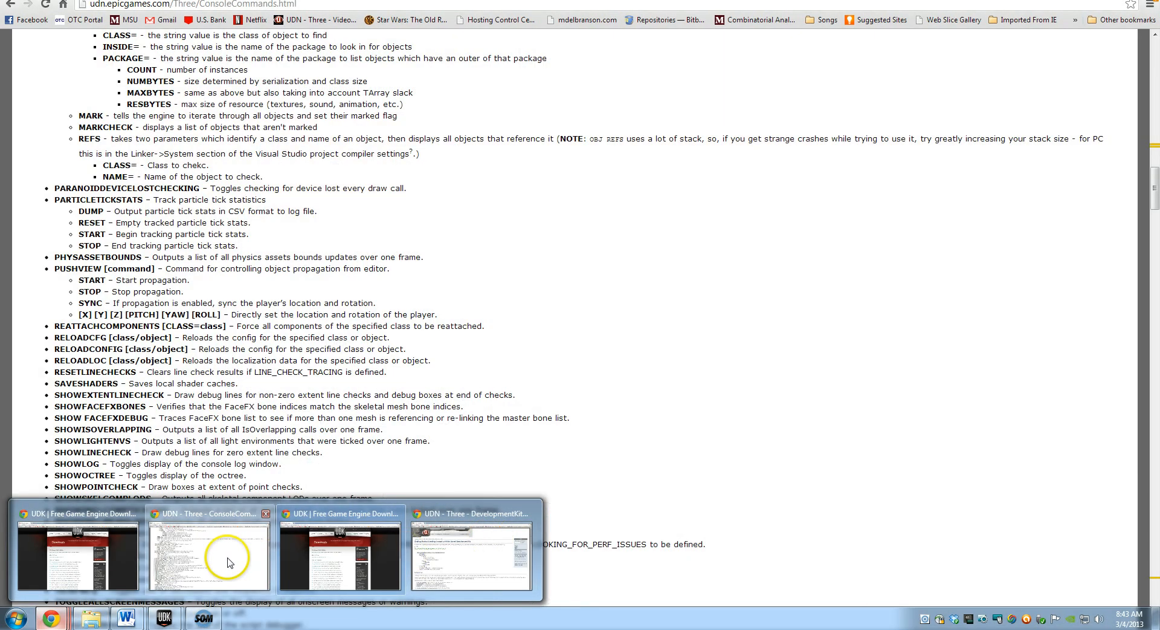
left_click(230, 562)
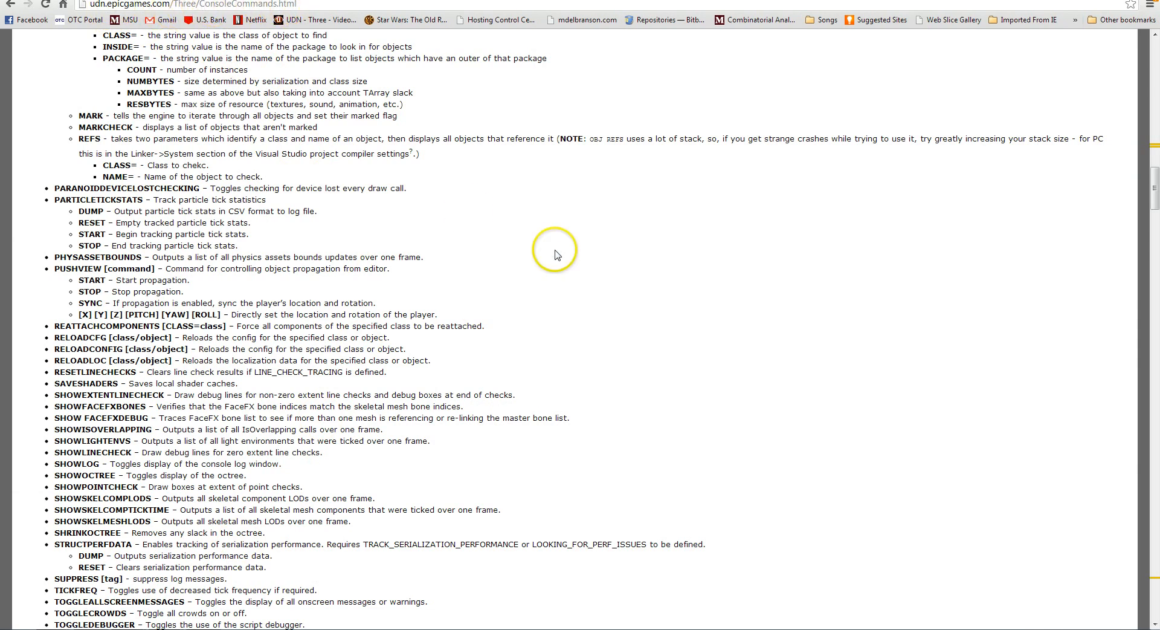
scroll(511, 254, "up", 15)
scroll(511, 254, "up", 10)
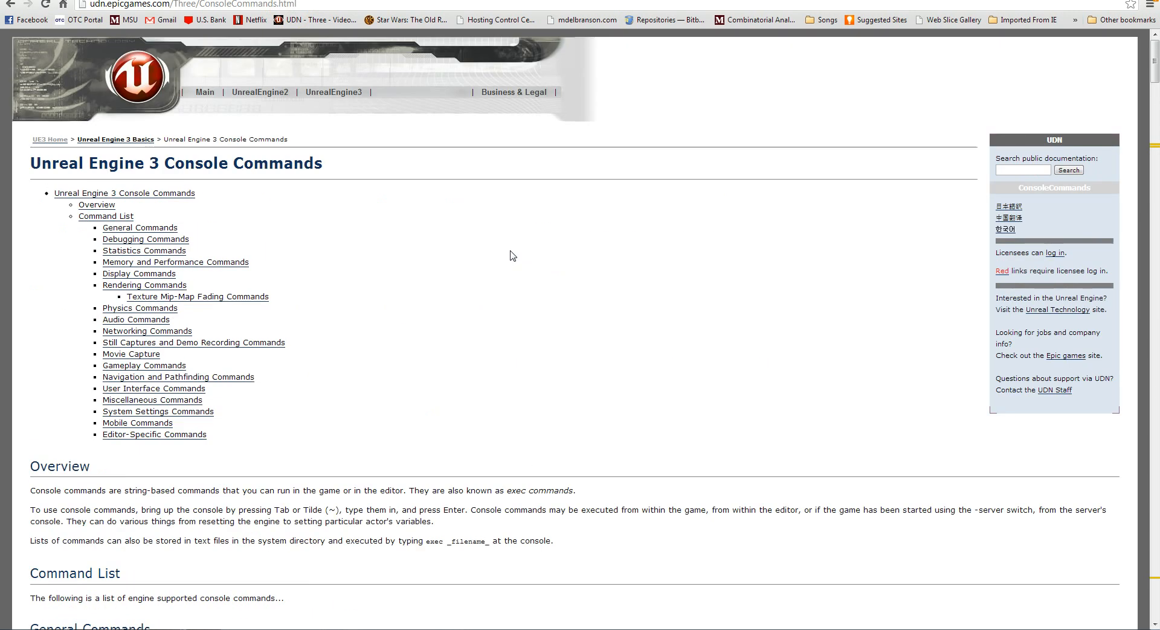
scroll(511, 254, "down", 2)
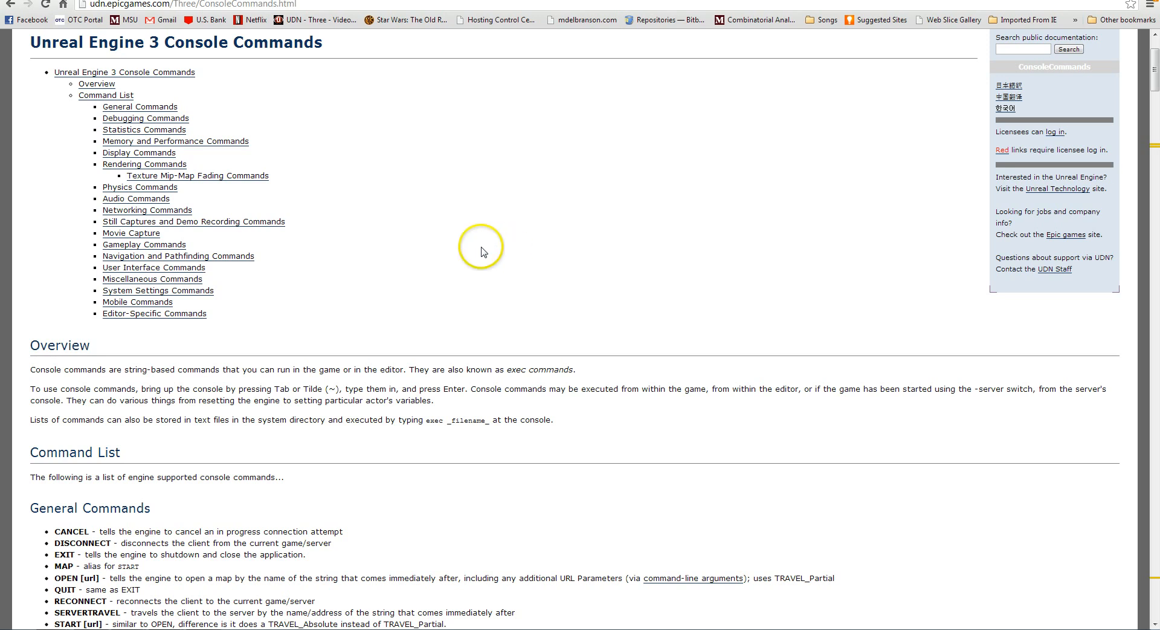
scroll(458, 226, "up", 2)
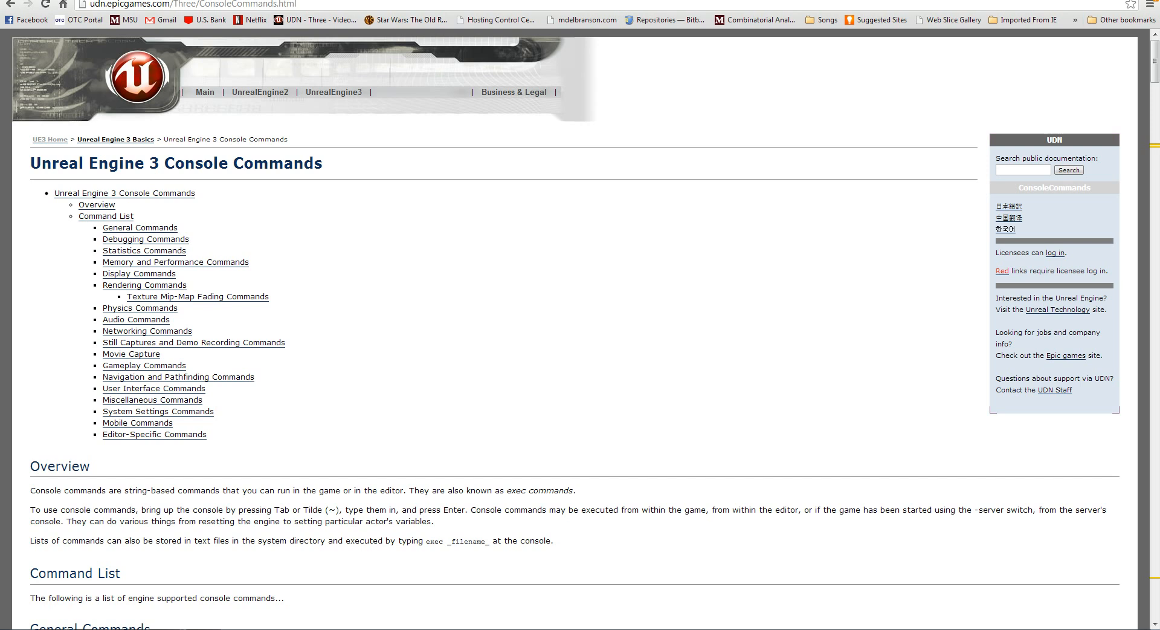
Return to the UDK editor and fly the perspective camera sideways and forward around the cube, ending on its sunlit side.
key("ctrl+Tab")
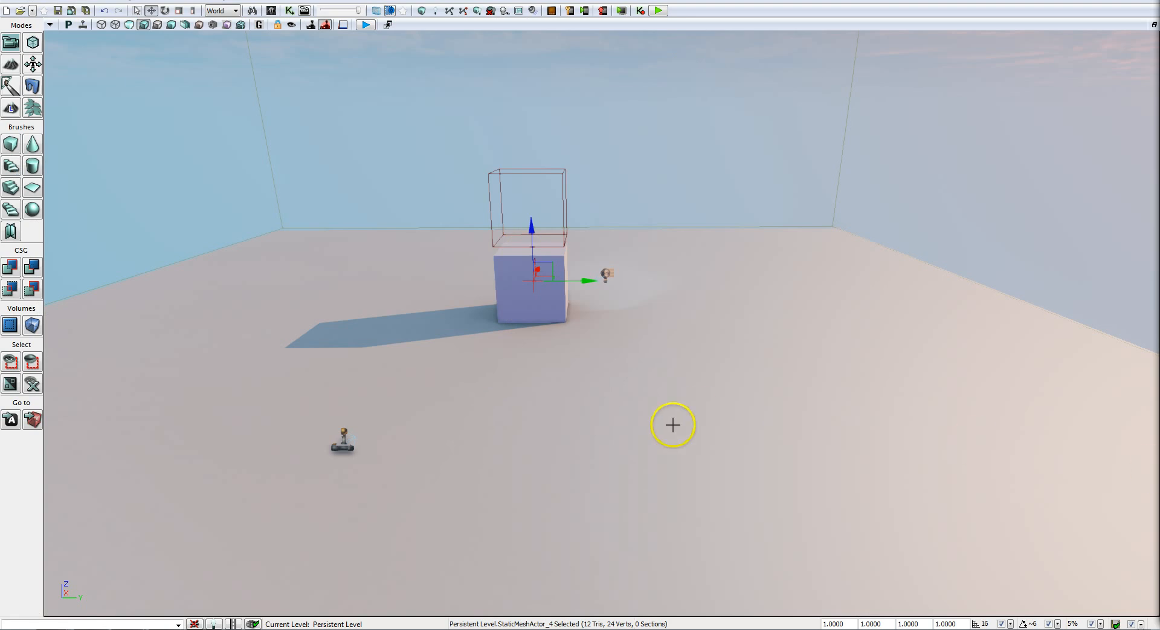
mouse_move(671, 421)
right_mouse_down()
mouse_move(583, 414)
mouse_move(663, 415)
right_mouse_up()
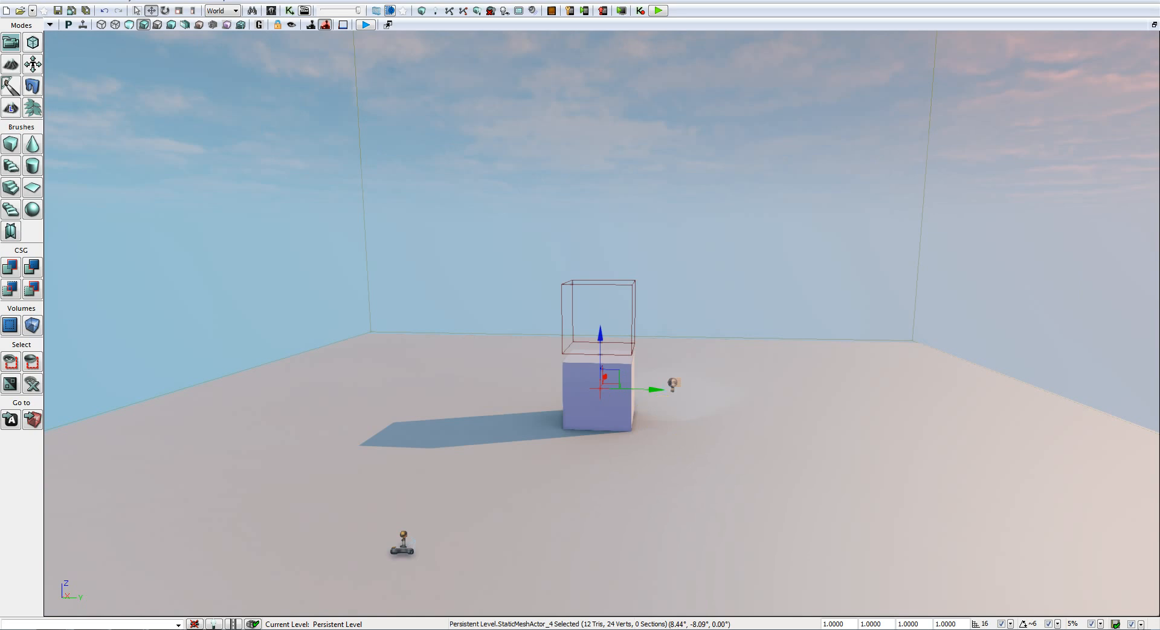
key("Left")
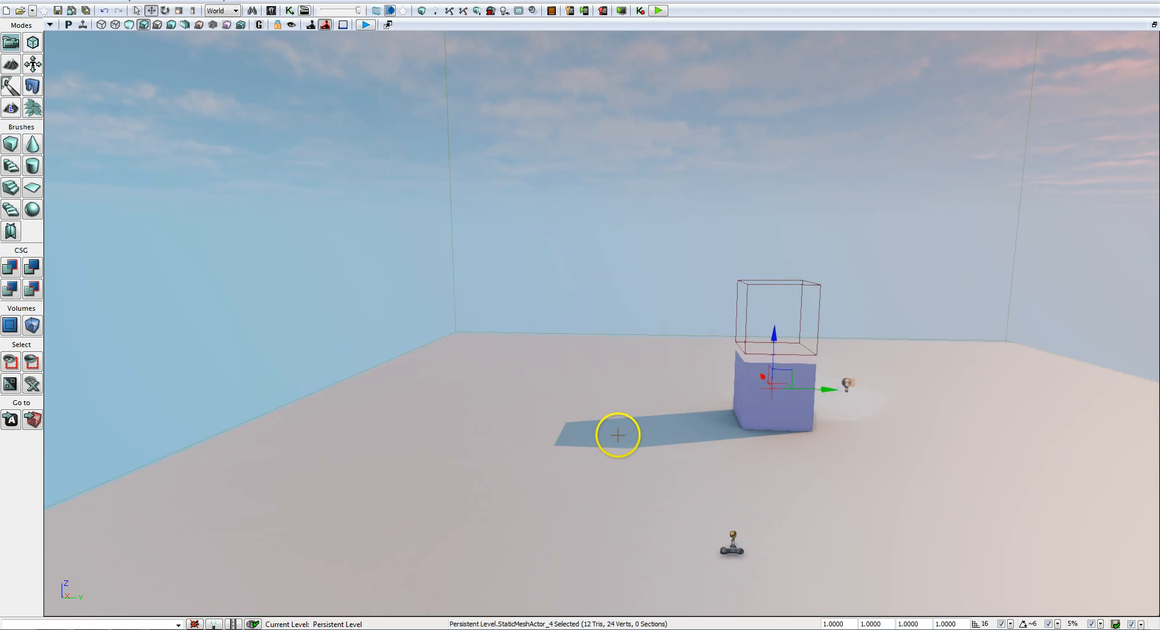
key("Right")
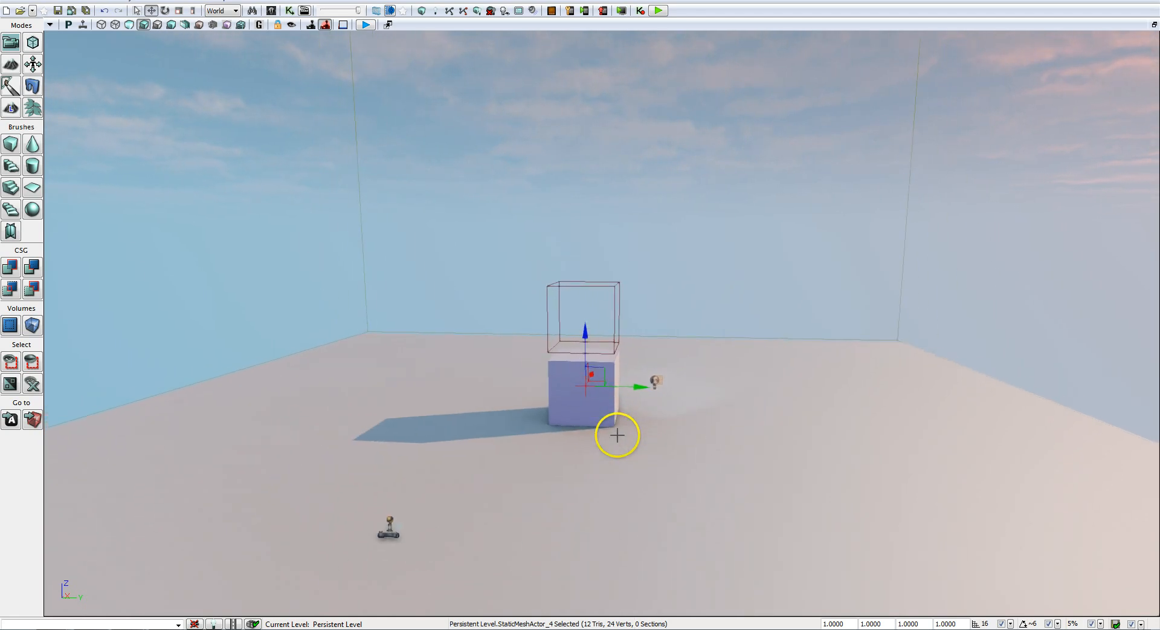
key("Right")
key("Left")
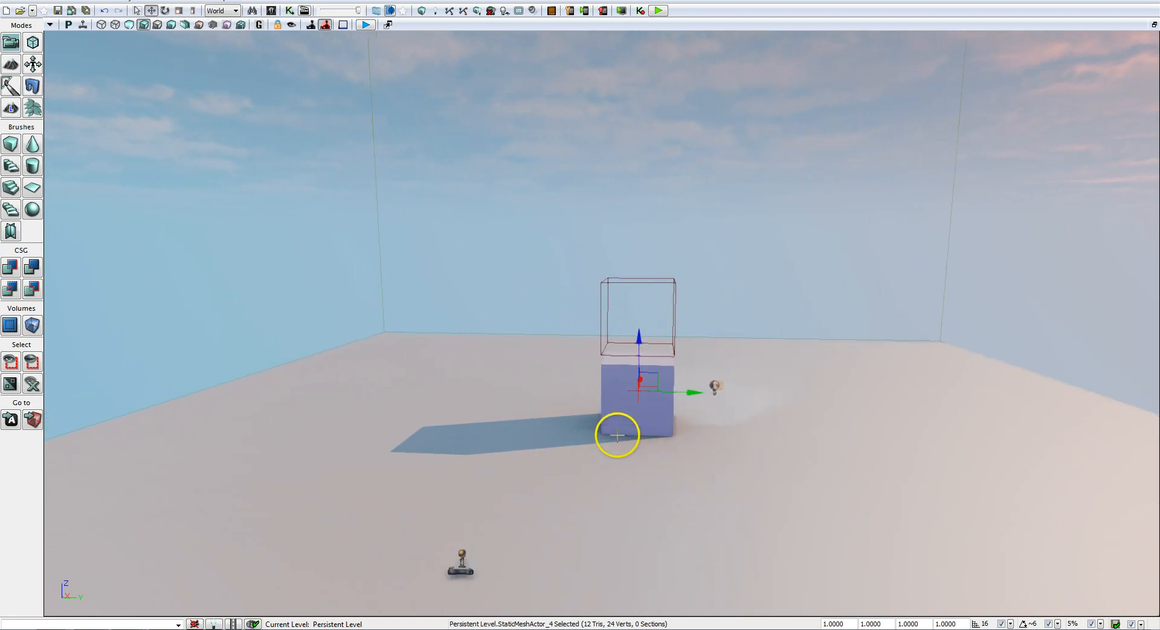
key("Up")
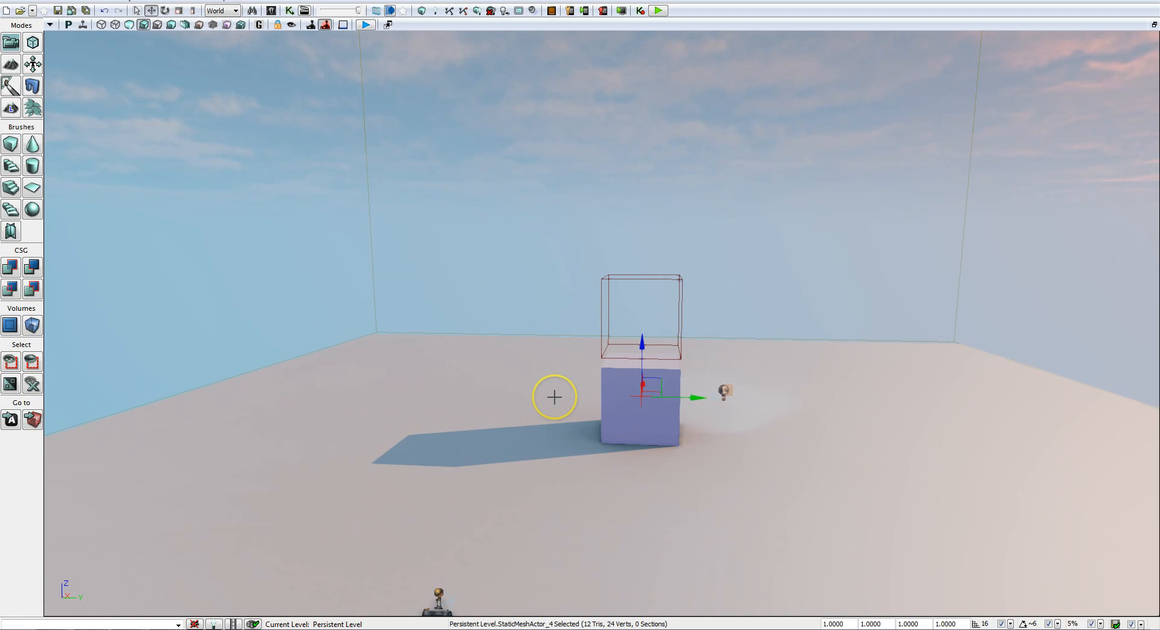
right_click_drag(555, 396, 587, 485)
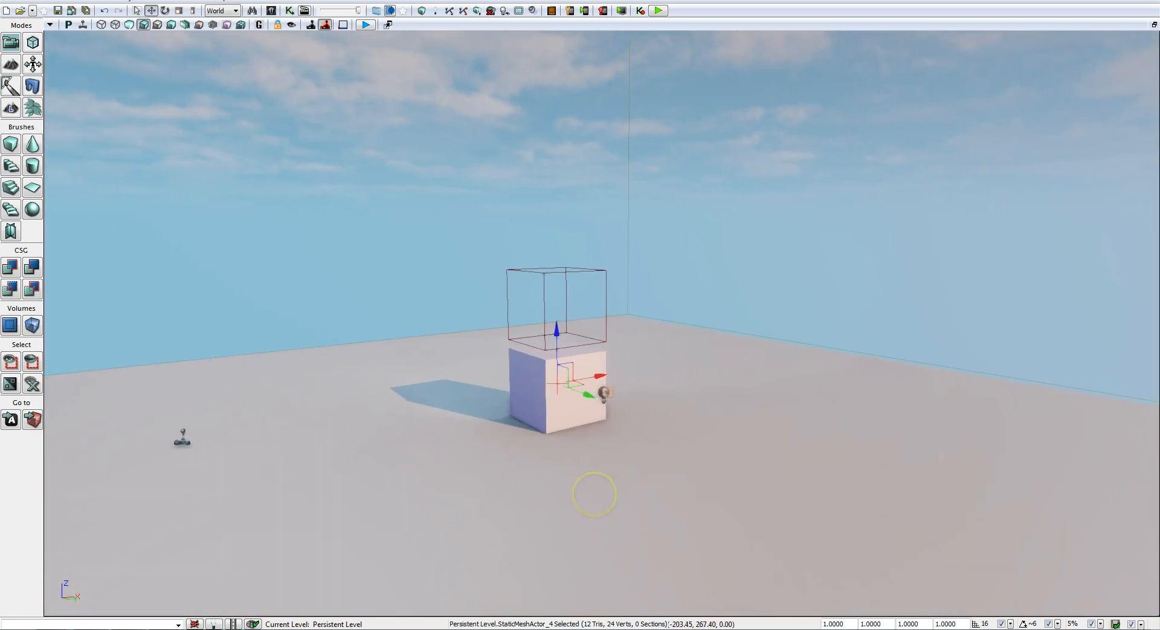
Travel the camera forward and backward across the floor in front of the cube's sunlit corner.
left_click_drag(457, 529, 455, 487)
left_click_drag(453, 191, 454, 194)
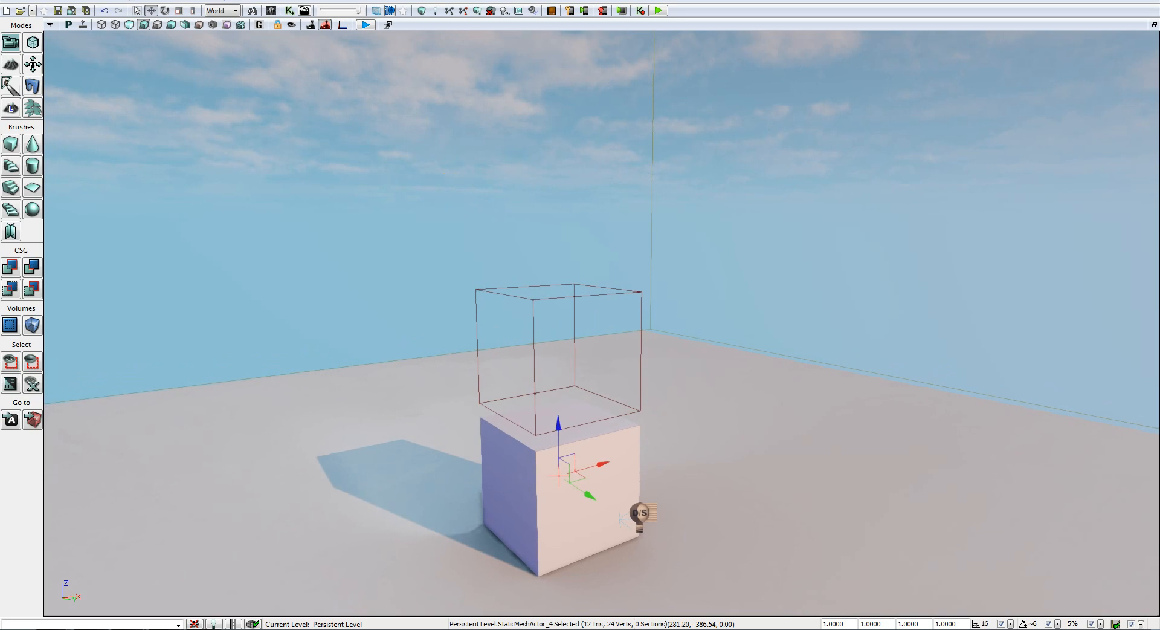
left_click_drag(453, 194, 464, 341)
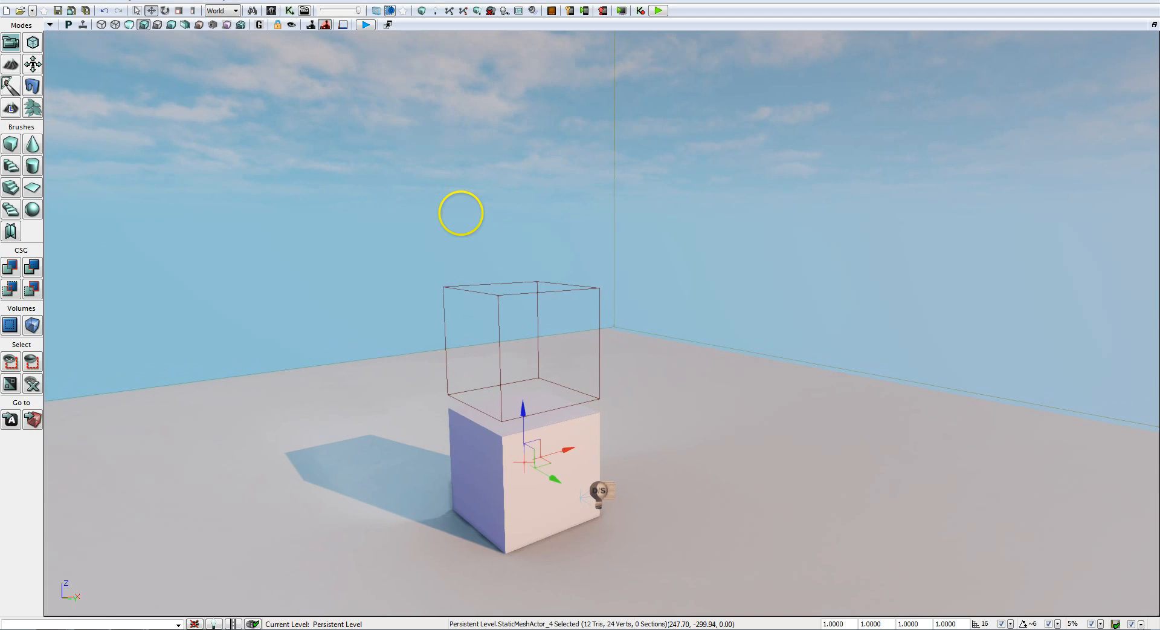
left_click_drag(461, 213, 462, 308)
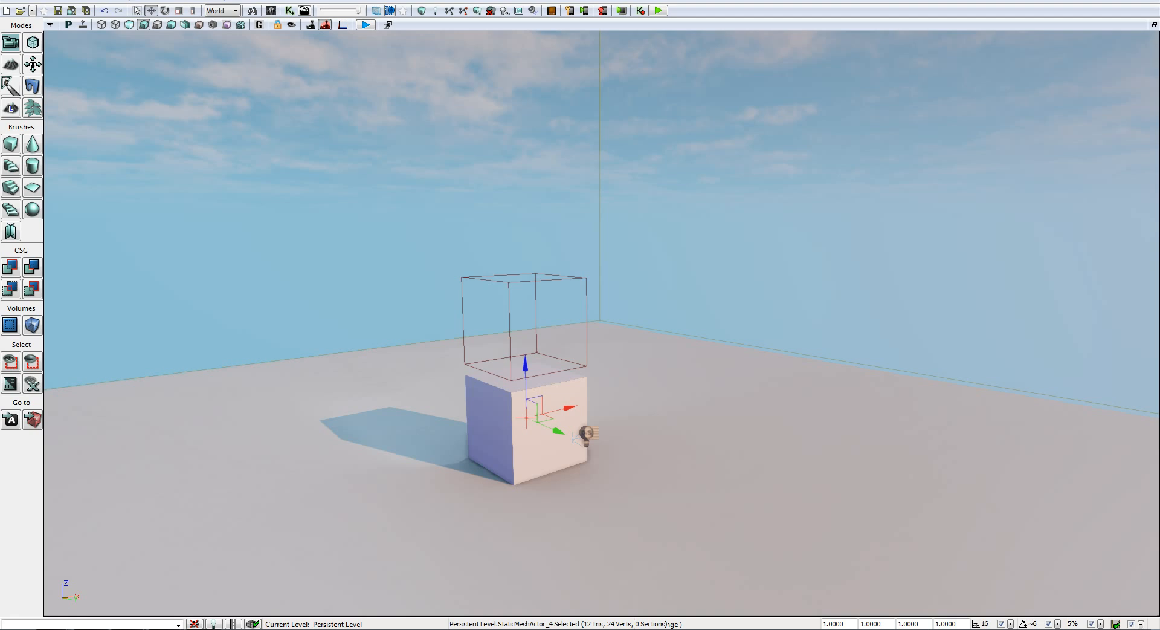
mouse_move(462, 308)
left_mouse_down()
mouse_move(461, 202)
mouse_move(464, 326)
mouse_move(475, 147)
mouse_move(473, 305)
mouse_move(483, 155)
mouse_move(487, 347)
left_mouse_up()
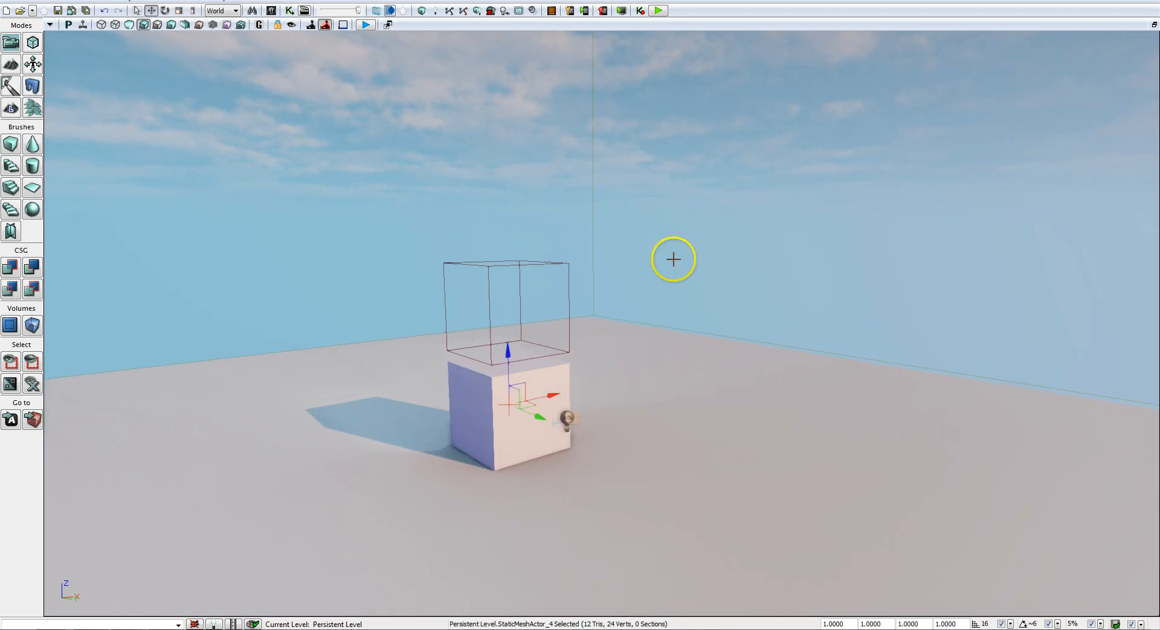
Cycle the camera movement speed to a faster setting and fly back until the whole platform is in view.
mouse_move(671, 300)
right_mouse_down()
mouse_move(665, 321)
mouse_move(669, 290)
mouse_move(671, 300)
right_mouse_up()
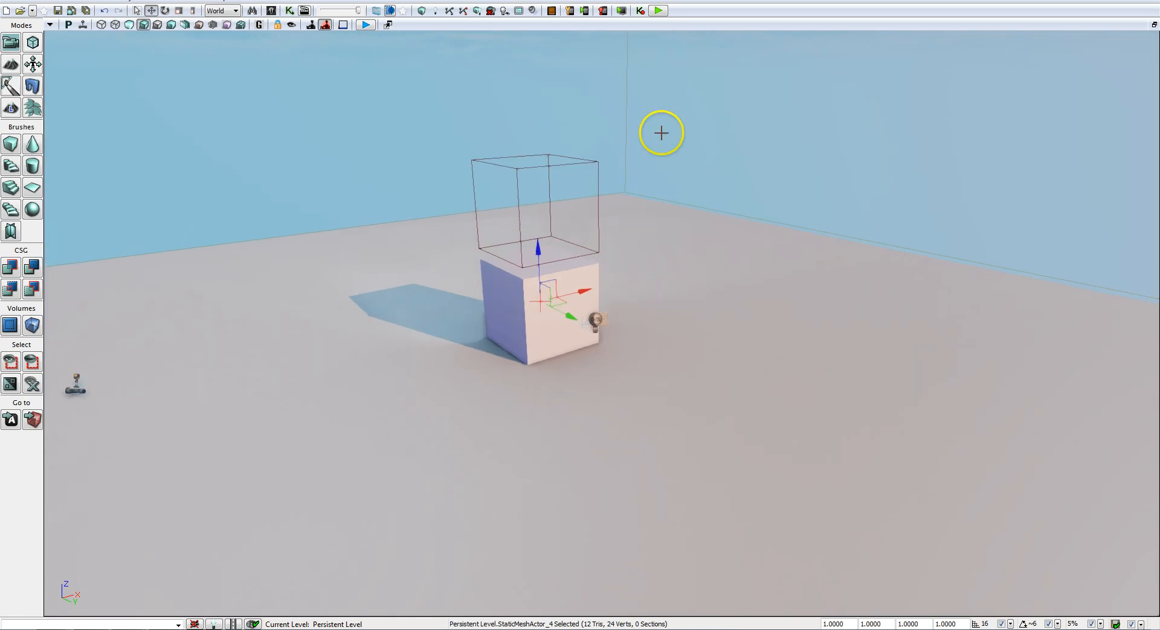
left_click(344, 28)
left_click(344, 27)
left_click(344, 26)
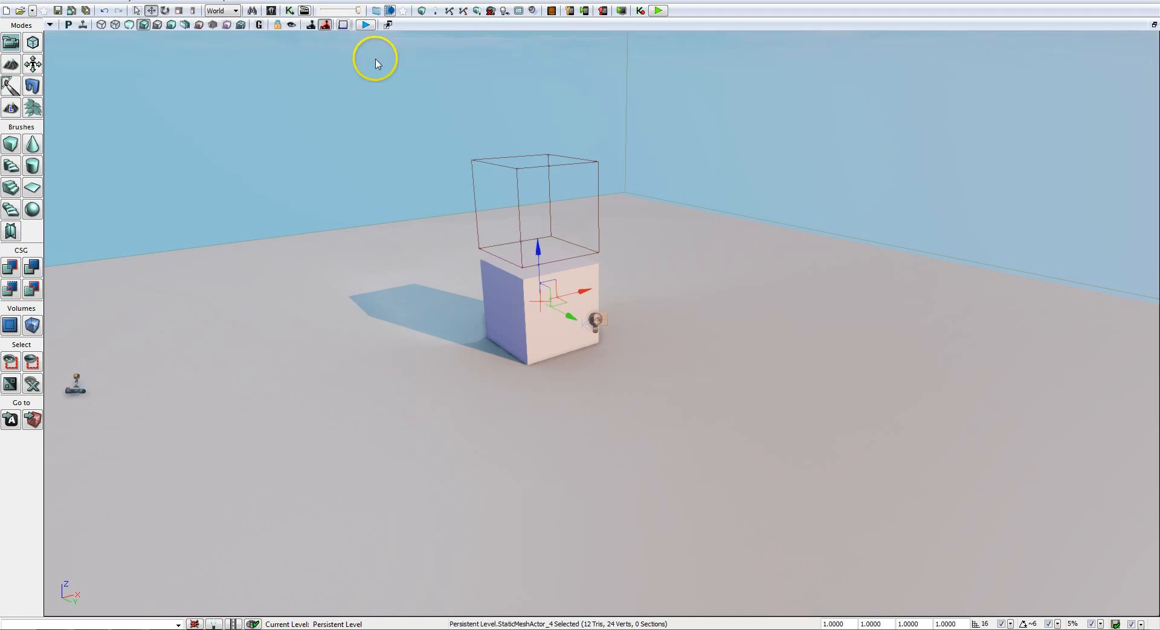
right_click_drag(467, 173, 467, 189)
key("s")
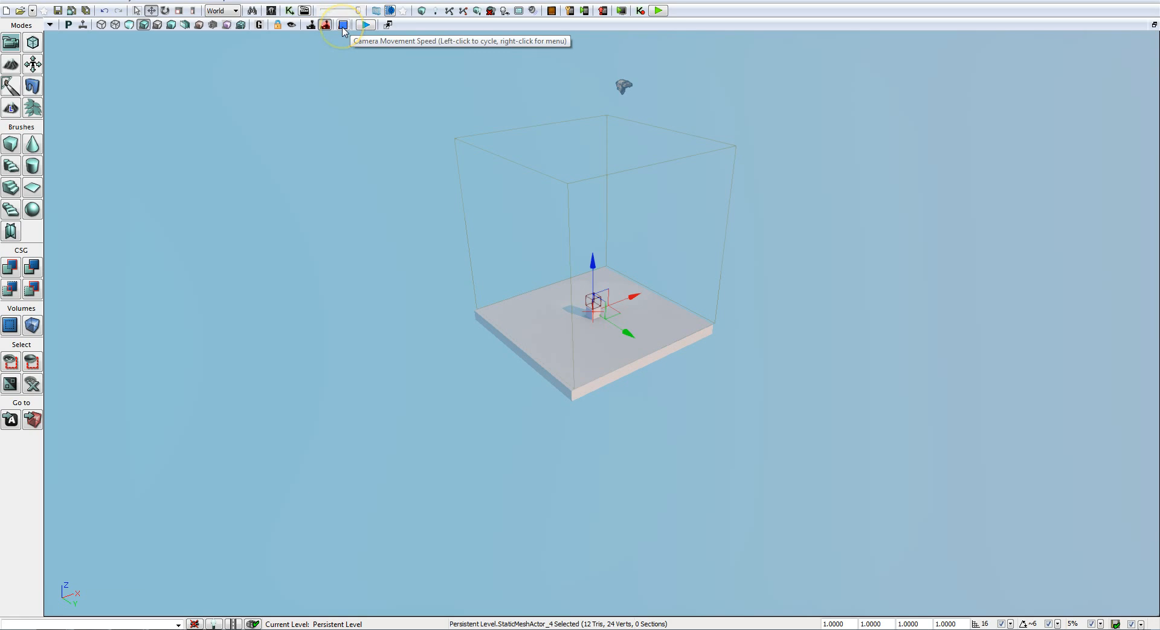
Try out the faster camera by flying far away from the platform and back around the cube.
right_click_drag(637, 314, 642, 304)
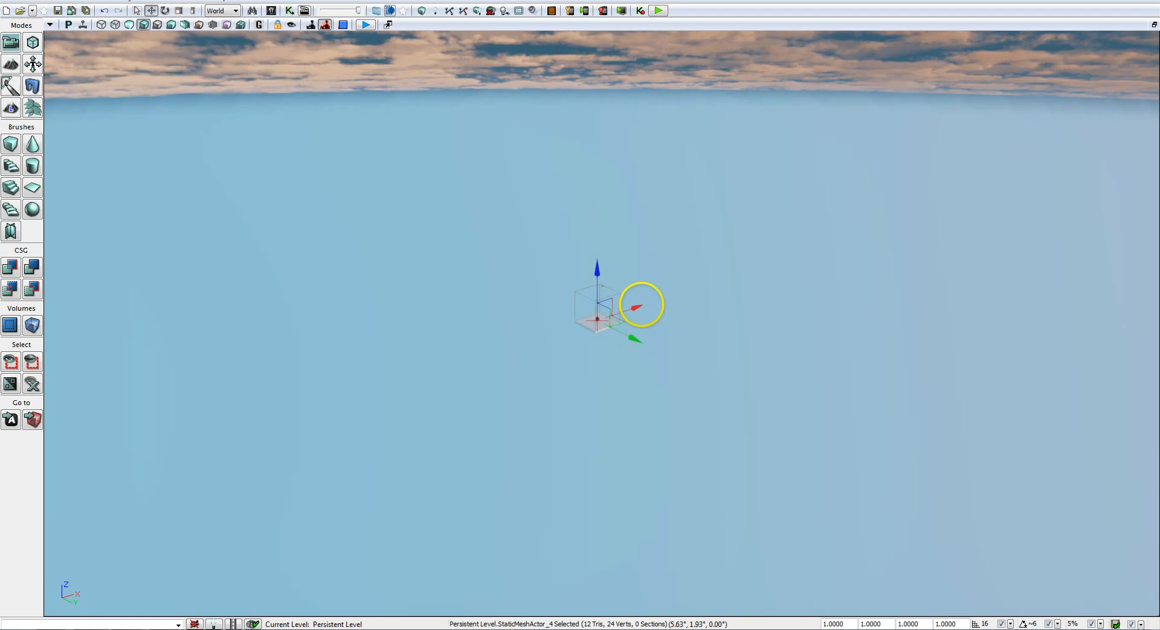
right_click_drag(642, 304, 640, 304)
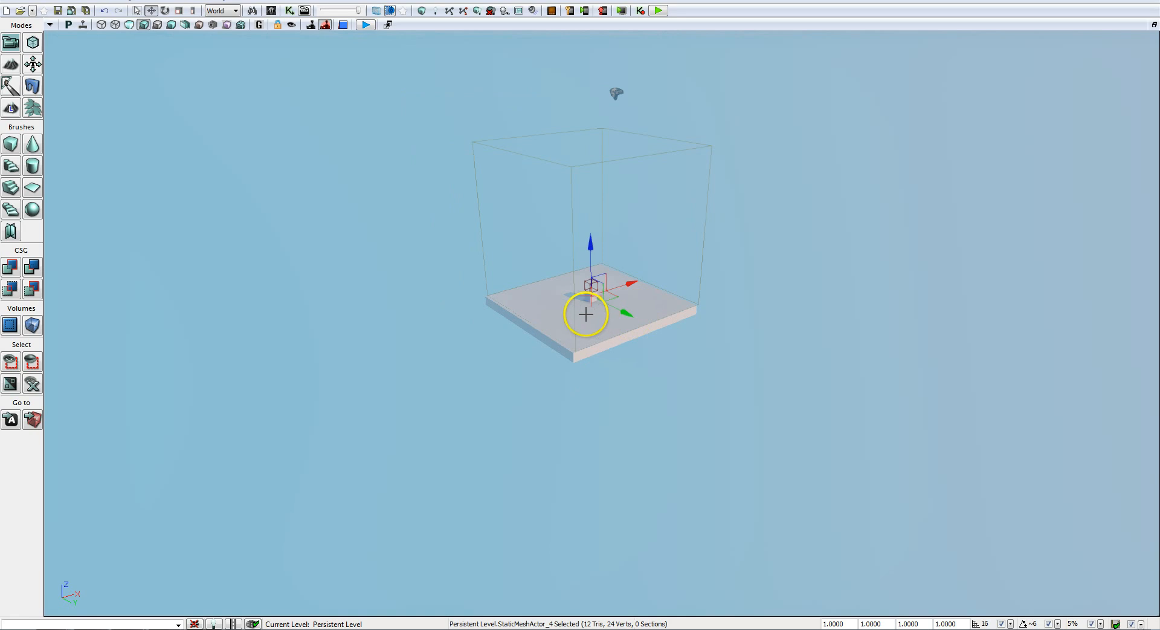
right_click_drag(560, 307, 531, 311)
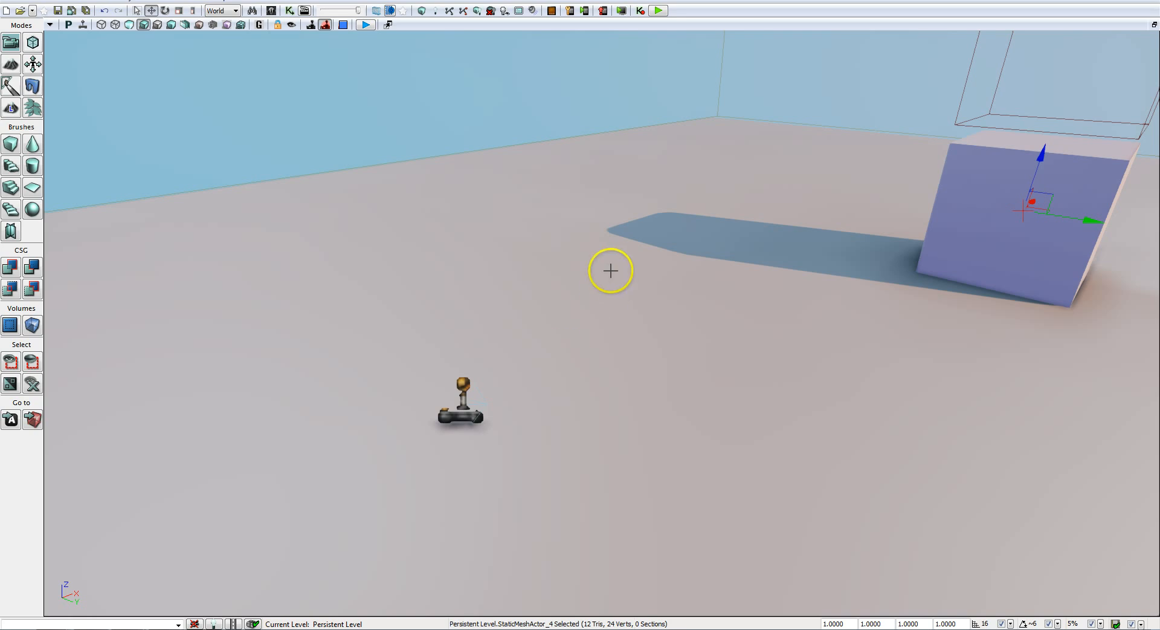
right_click_drag(611, 271, 653, 258)
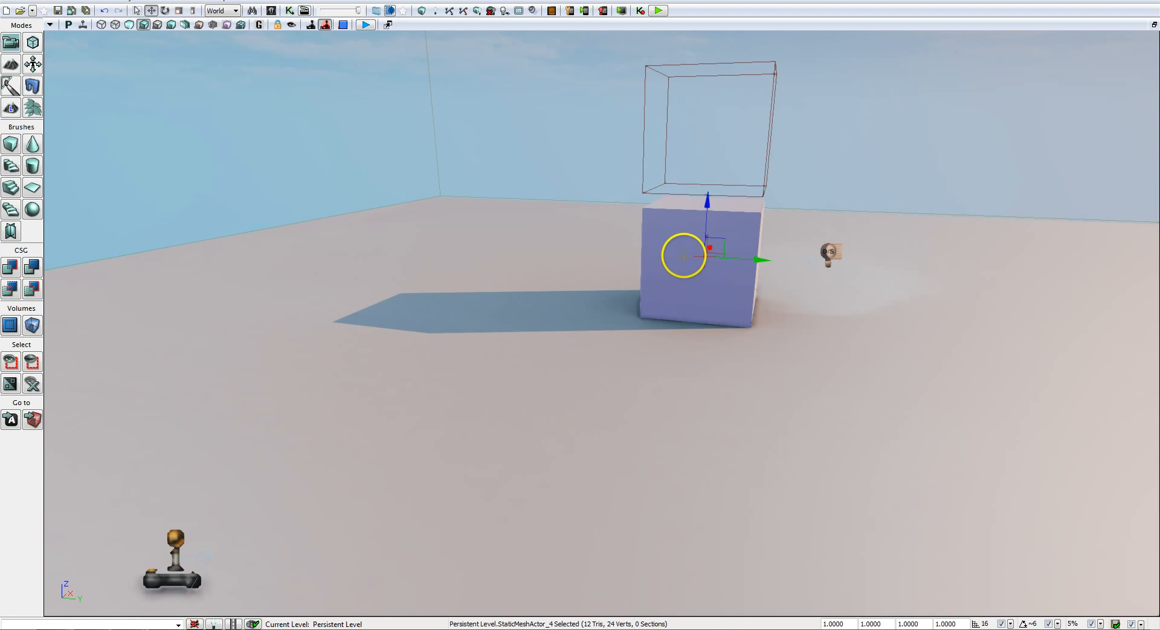
right_click_drag(663, 332, 564, 319)
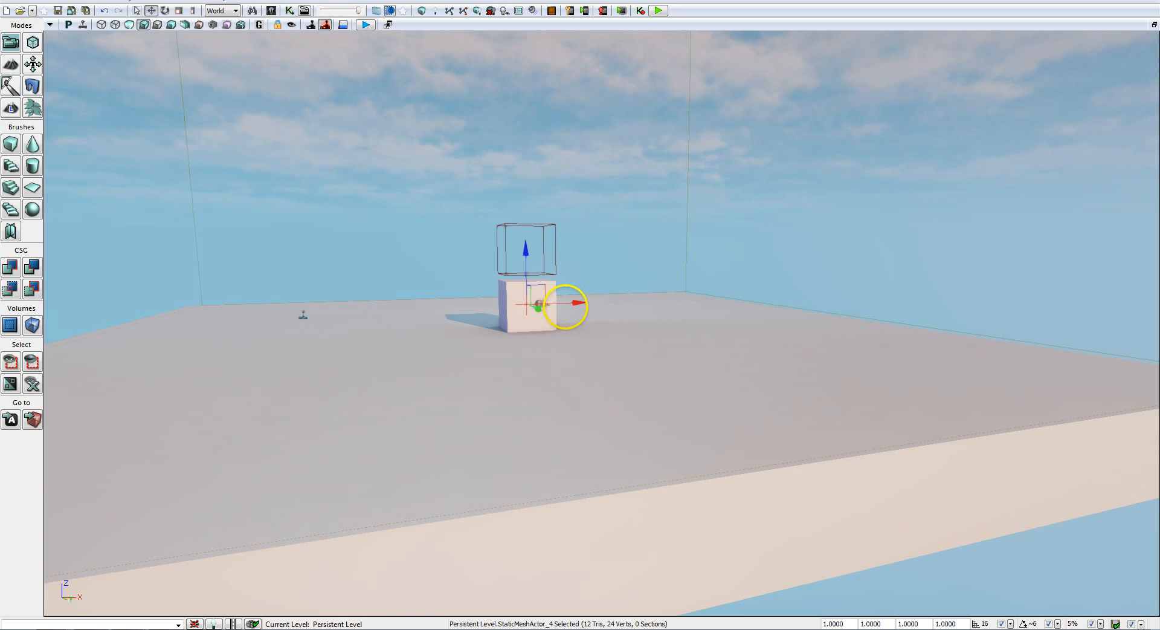
Add a point light near the upper edge of the cube's sunlit face and a second point light beside the cube.
scroll(564, 330, "up", 5)
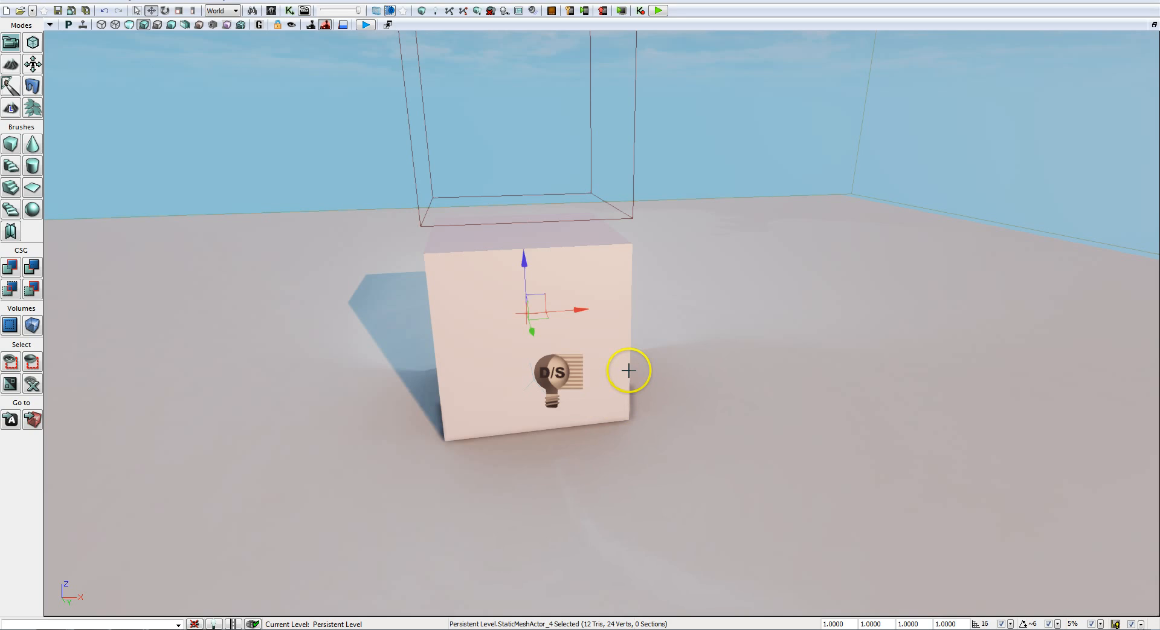
scroll(599, 283, "down", 3)
key("l")
left_click(599, 283)
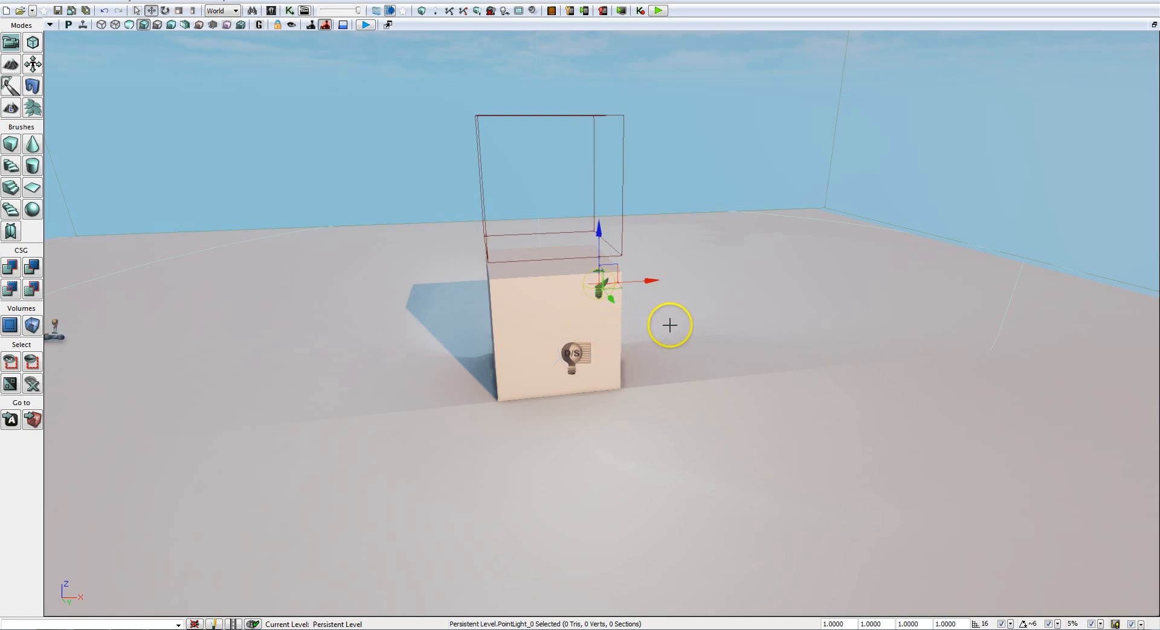
key("ctrl+w")
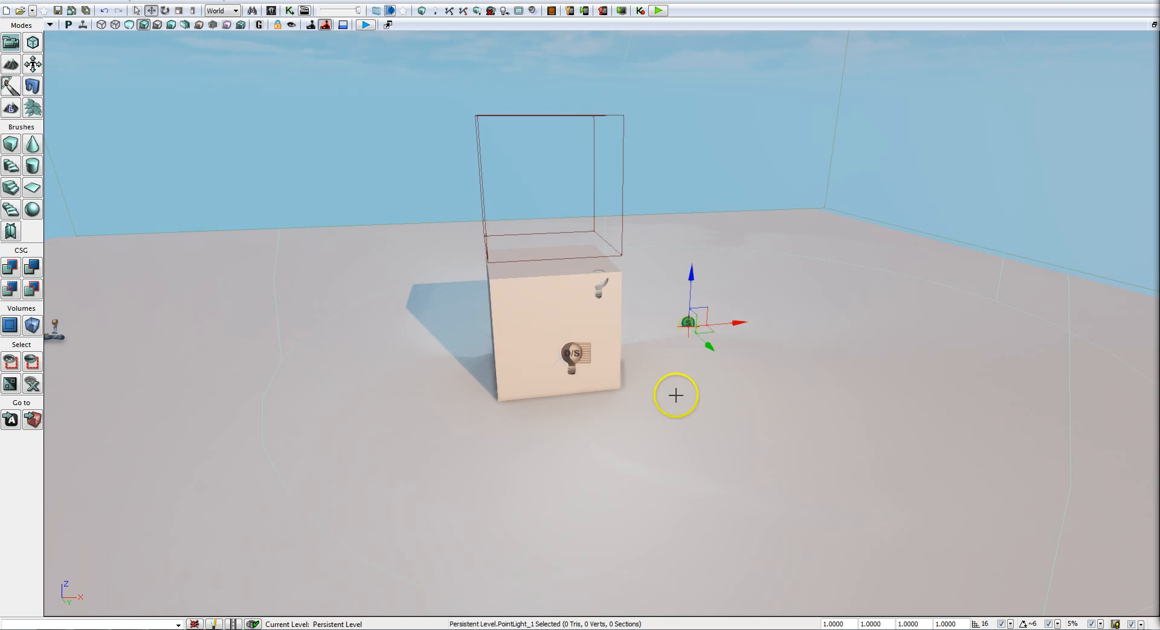
Select the builder brush above the cube, raise it slightly and move it well away from the cube along the X axis.
left_click(32, 420)
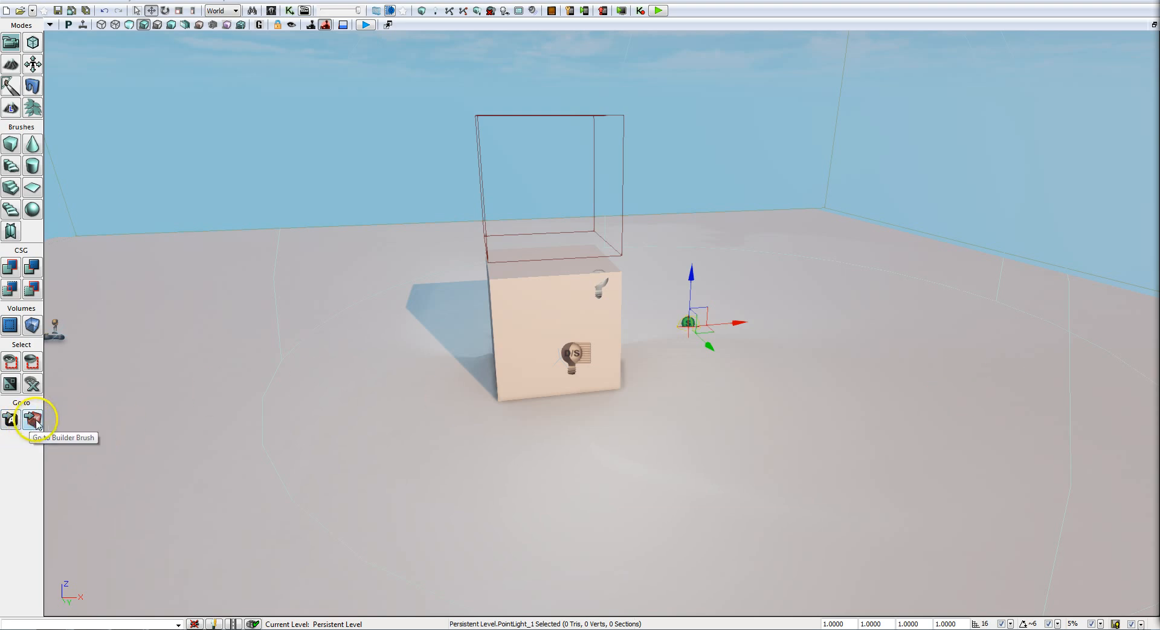
left_click(479, 120)
left_click_drag(541, 135, 542, 110)
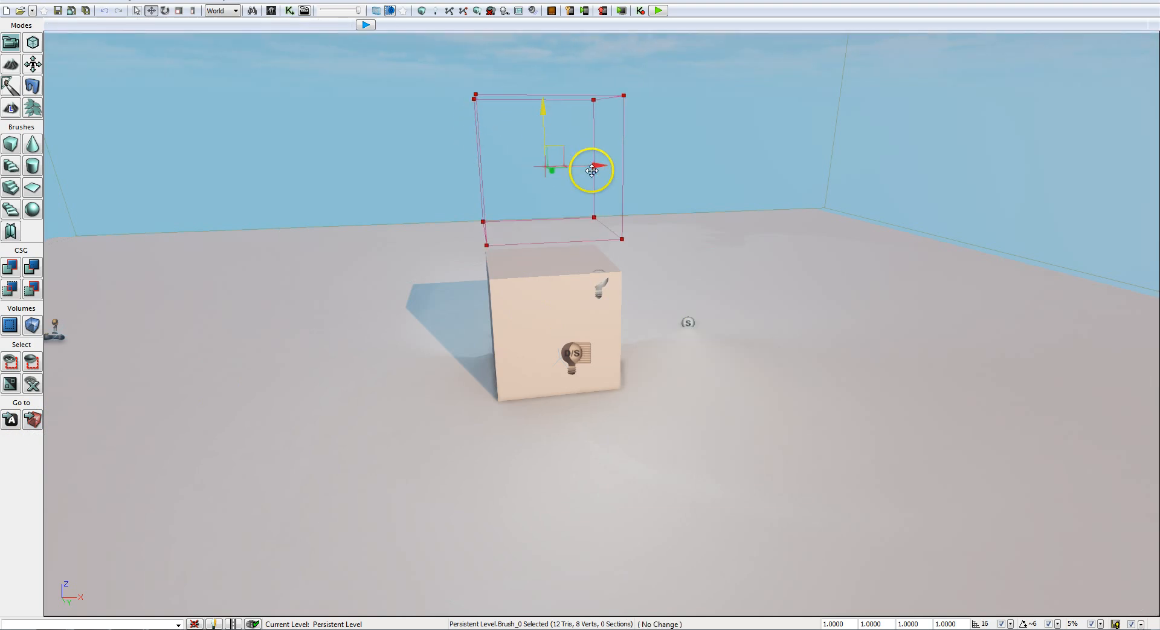
left_click_drag(611, 168, 997, 196)
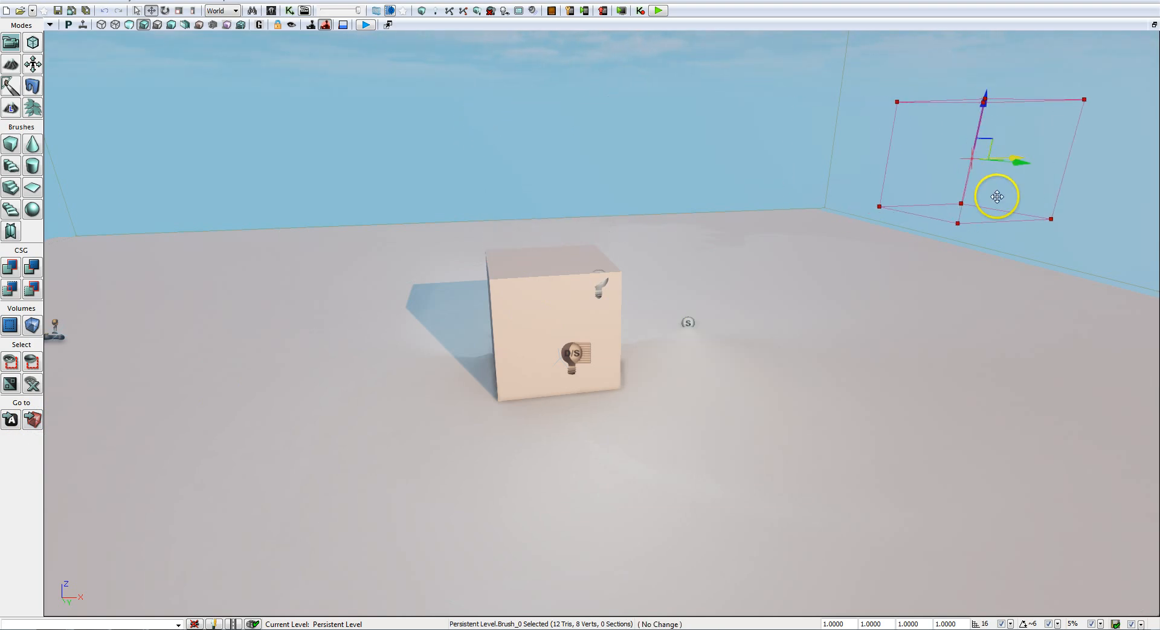
Center the view on the relocated builder brush and back the camera off until the cube is in view too.
left_click(12, 419)
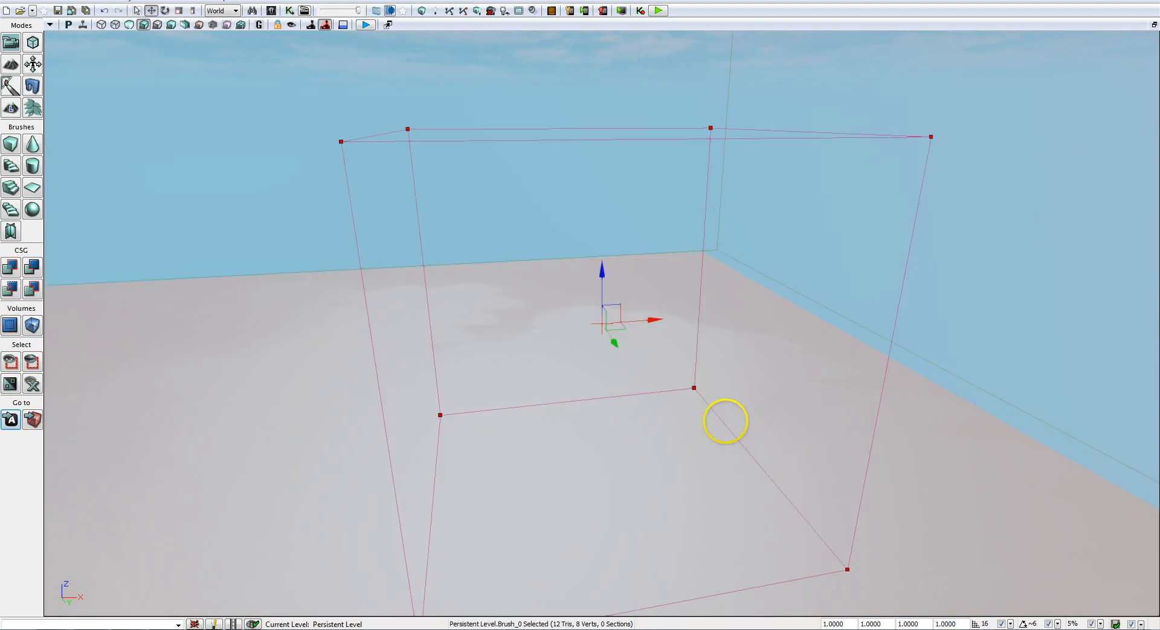
right_click_drag(667, 400, 667, 400)
key("s")
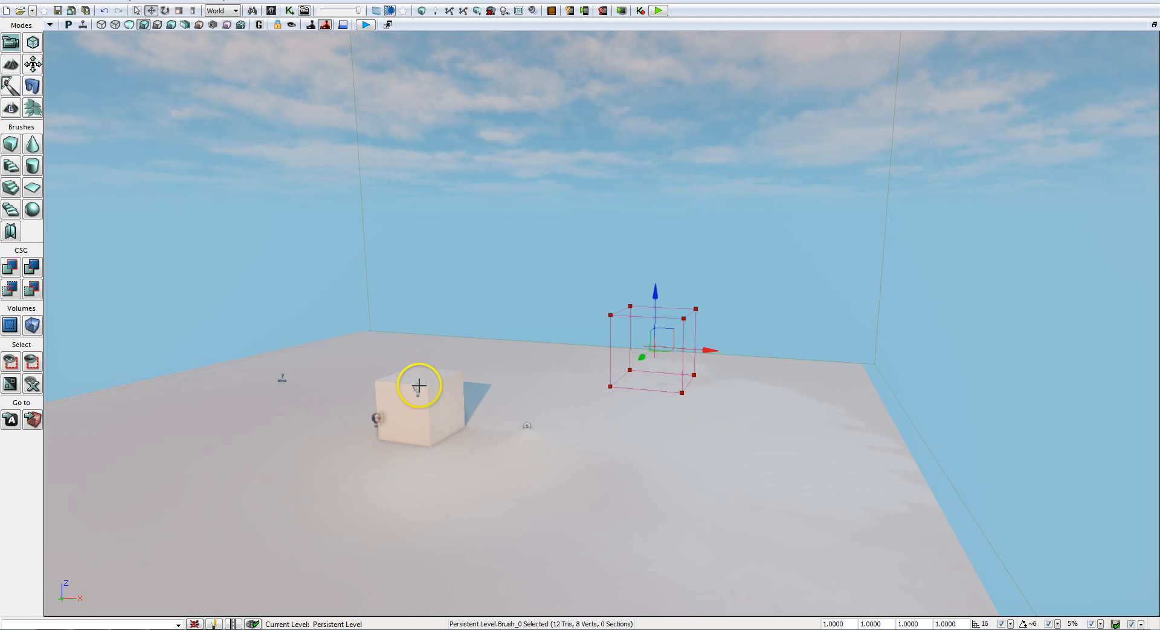
Select the cube, turn and fly the camera far away, and bring the view back to the selected actor.
left_click(417, 390)
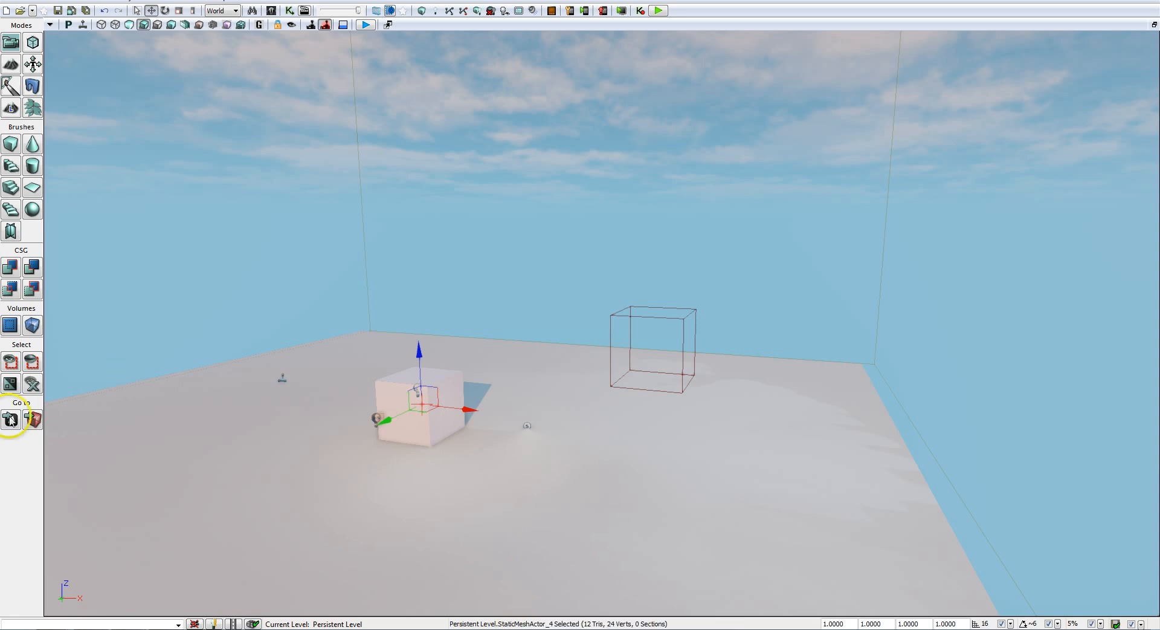
right_click_drag(523, 277, 201, 200)
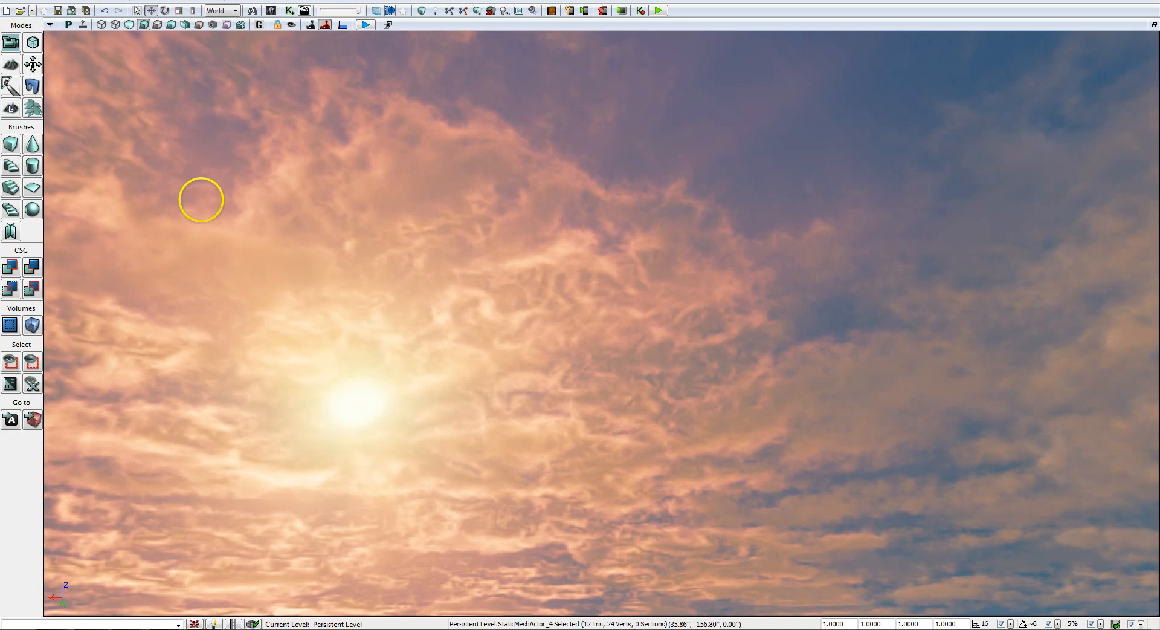
right_click_drag(199, 197, 523, 274)
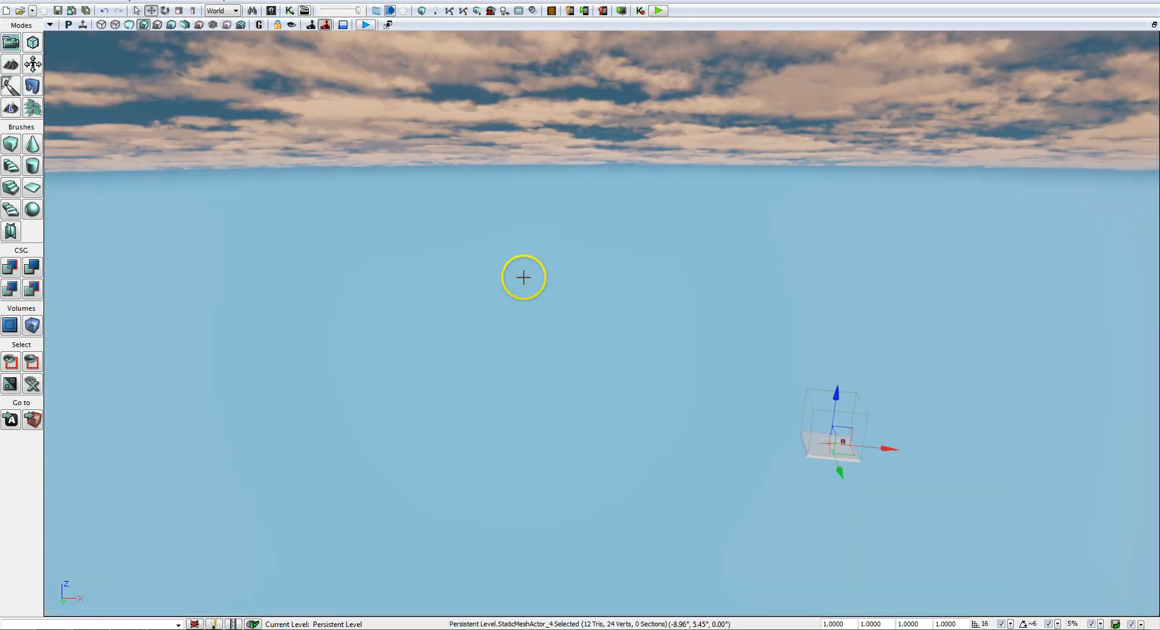
left_click(11, 420)
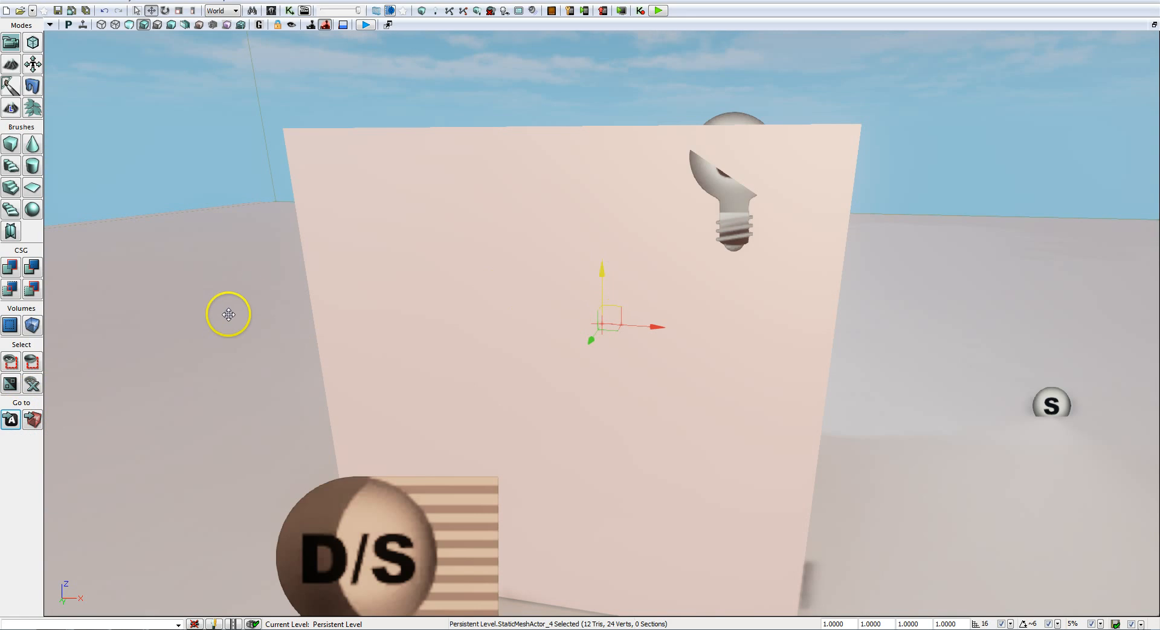
Bring the view to the builder brush and back the camera off until the cube is in view too.
left_click(33, 419)
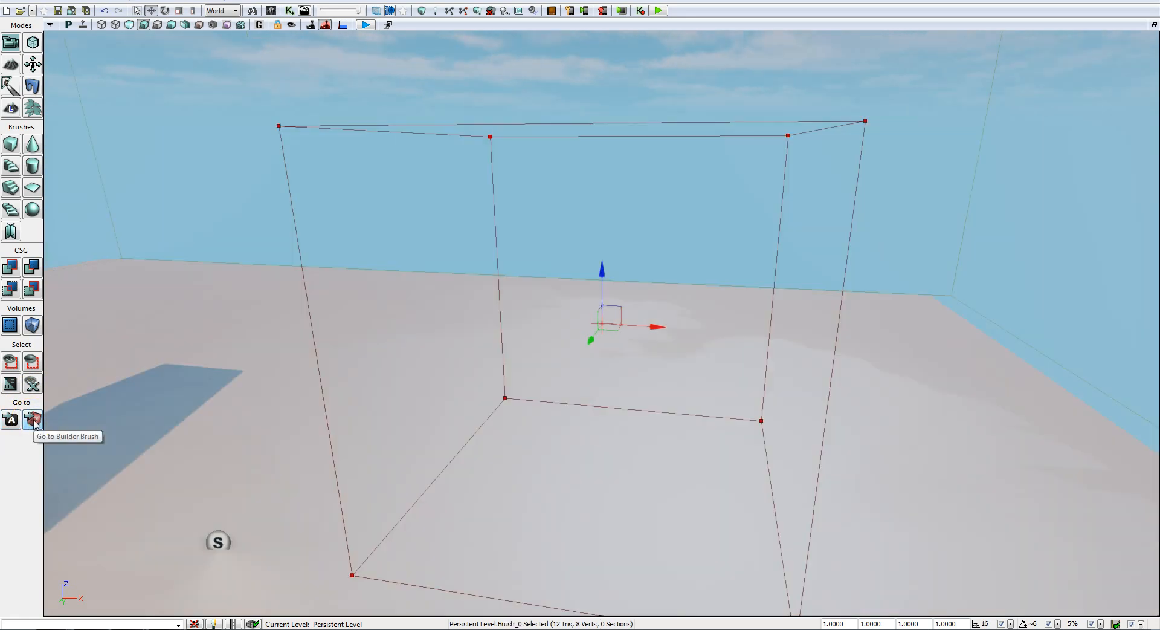
mouse_move(541, 325)
right_mouse_down()
mouse_move(490, 327)
mouse_move(550, 329)
right_mouse_up()
key("s")
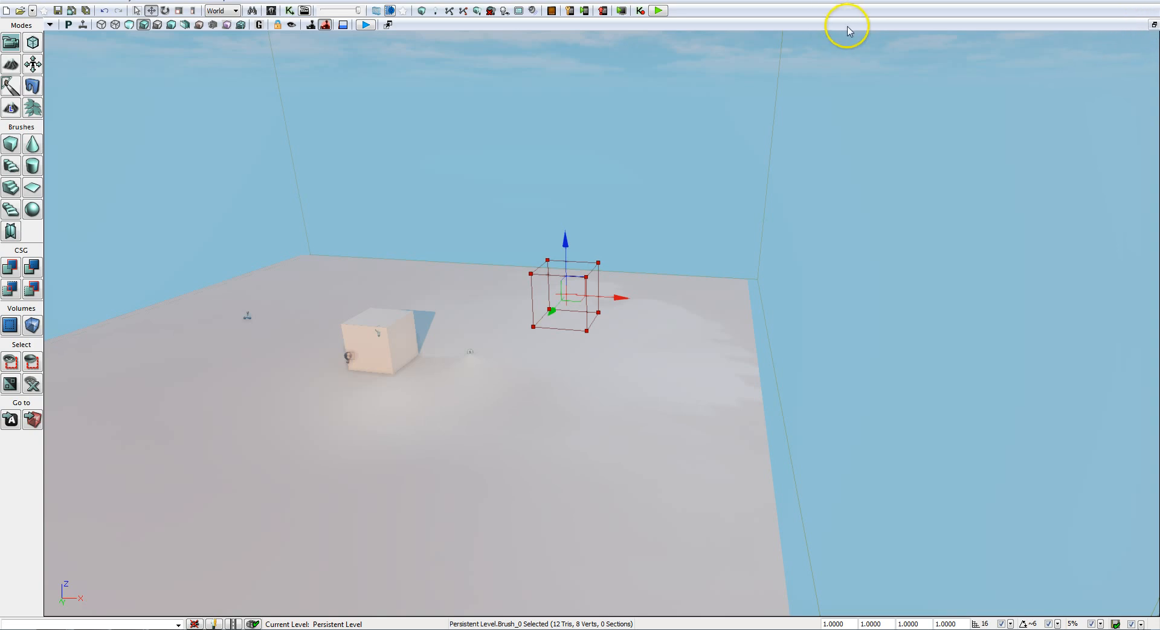
Restore the four-viewport layout and turn the perspective camera around the cube and builder brush.
left_click(1154, 26)
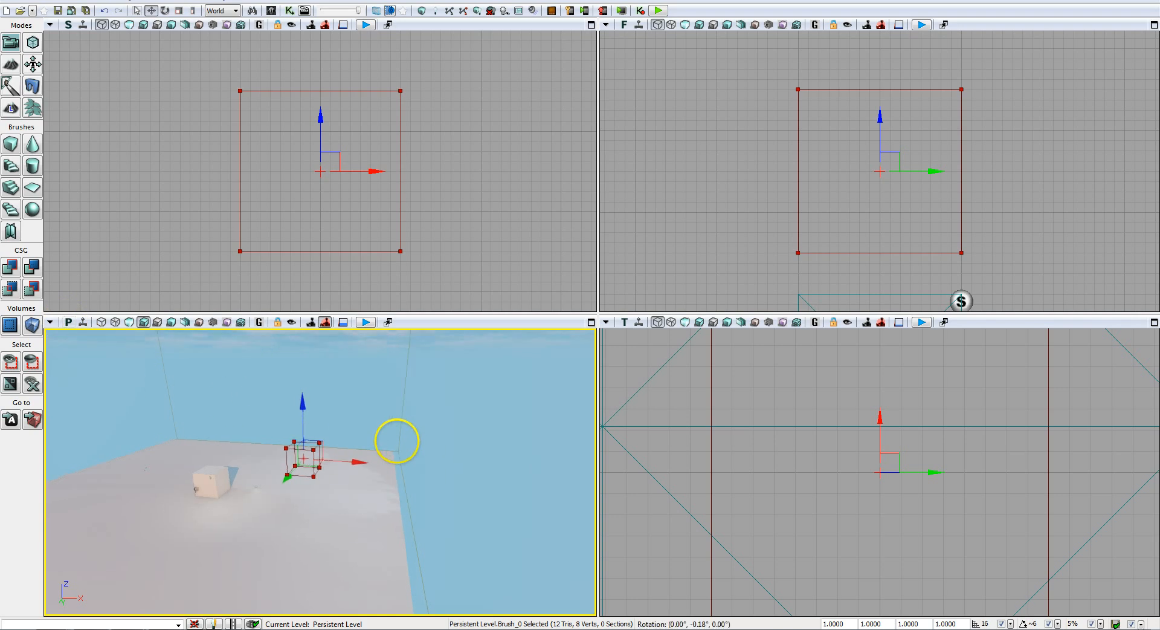
mouse_move(397, 441)
right_mouse_down()
mouse_move(383, 423)
mouse_move(396, 441)
mouse_move(417, 422)
mouse_move(565, 427)
mouse_move(482, 423)
mouse_move(407, 446)
right_mouse_up()
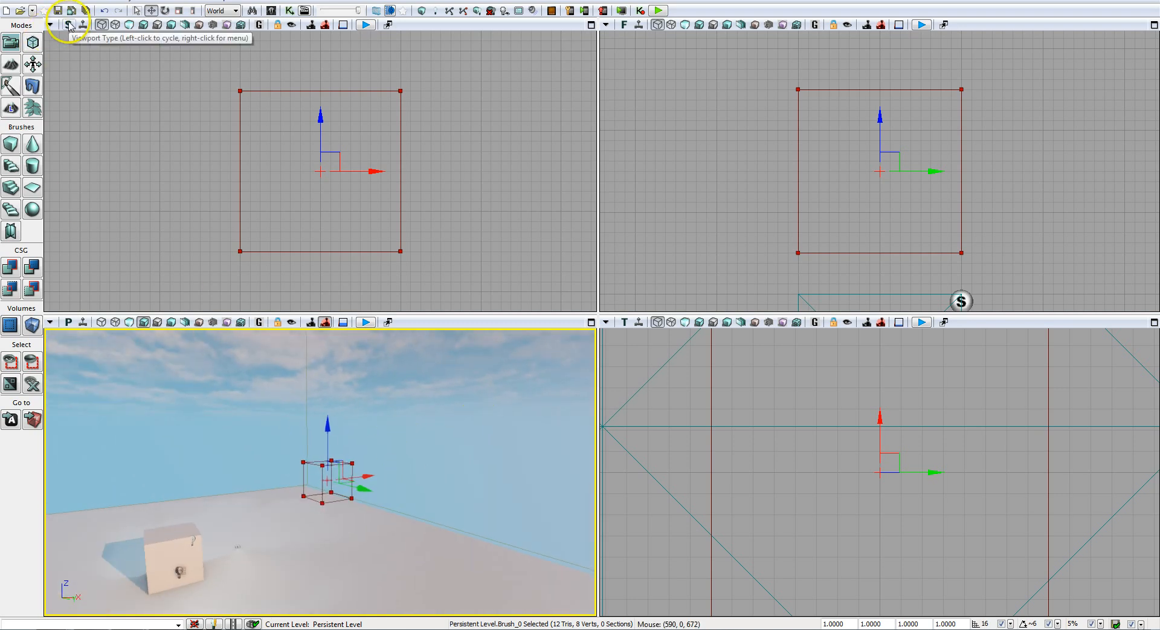
Zoom and pan the linked Side and Top viewports until the whole platform fits in the orthographic views.
scroll(484, 212, "down", 4)
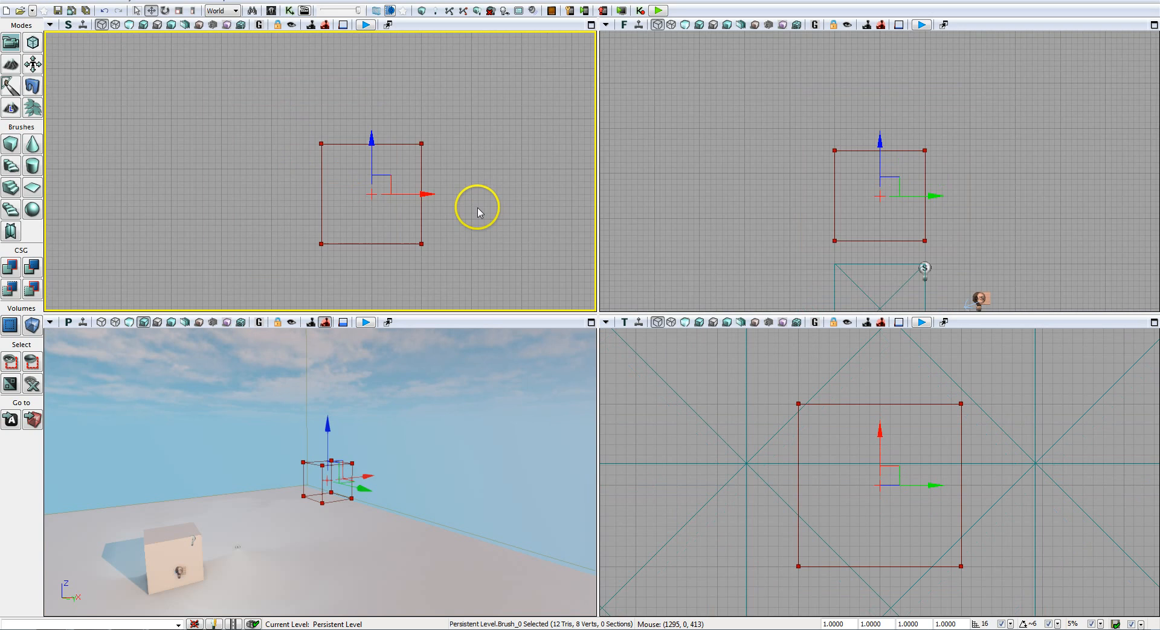
scroll(477, 206, "down", 5)
mouse_move(497, 227)
left_mouse_down()
mouse_move(387, 240)
mouse_move(471, 238)
mouse_move(415, 224)
left_mouse_up()
scroll(420, 226, "up", 3)
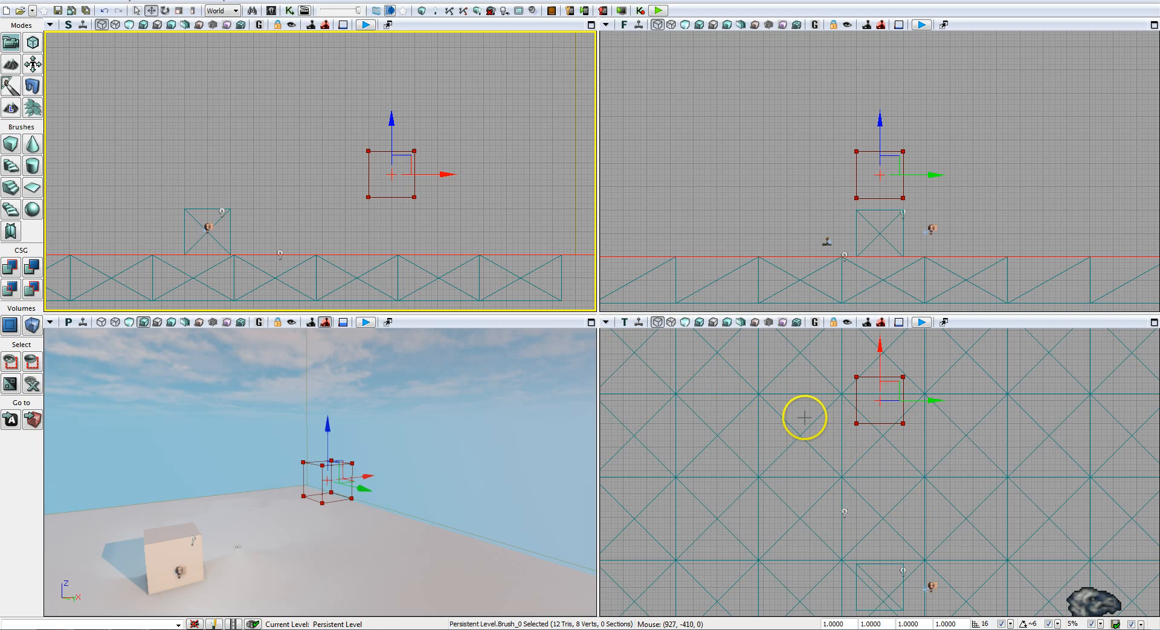
mouse_move(806, 415)
left_mouse_down()
mouse_move(769, 530)
mouse_move(813, 492)
mouse_move(792, 474)
left_mouse_up()
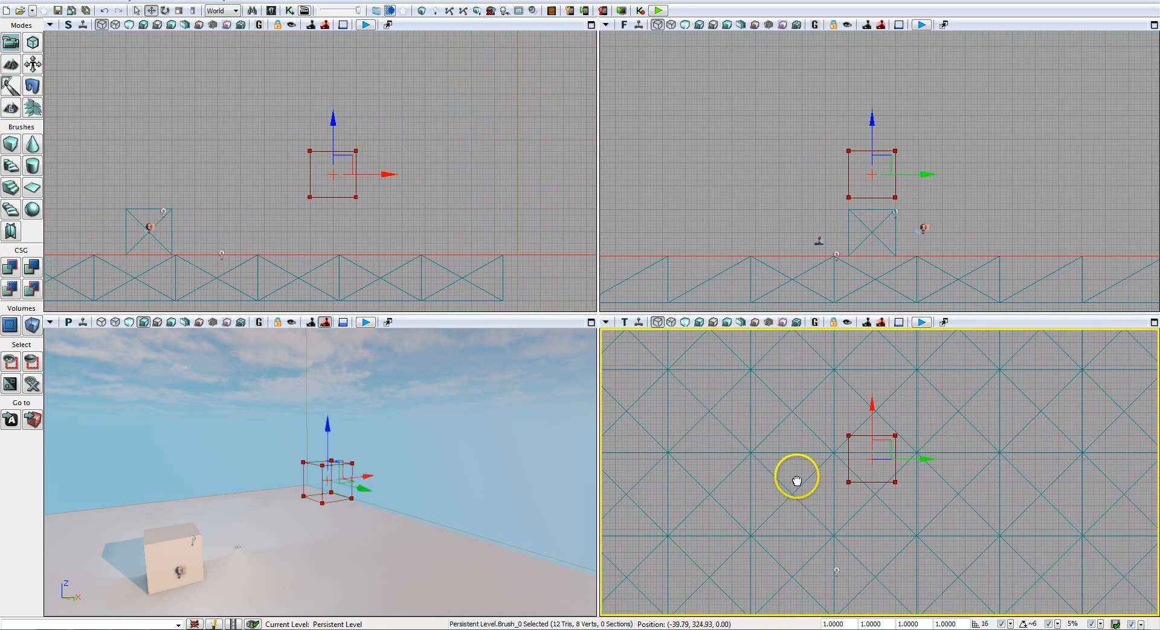
scroll(784, 446, "down", 5)
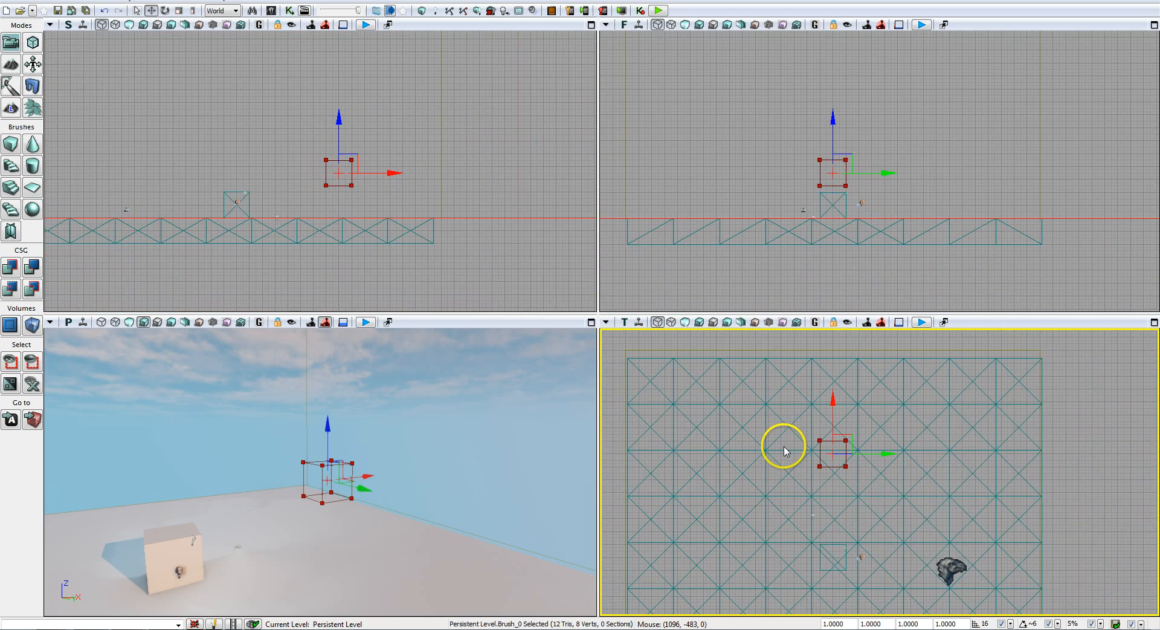
left_click_drag(785, 493, 776, 427)
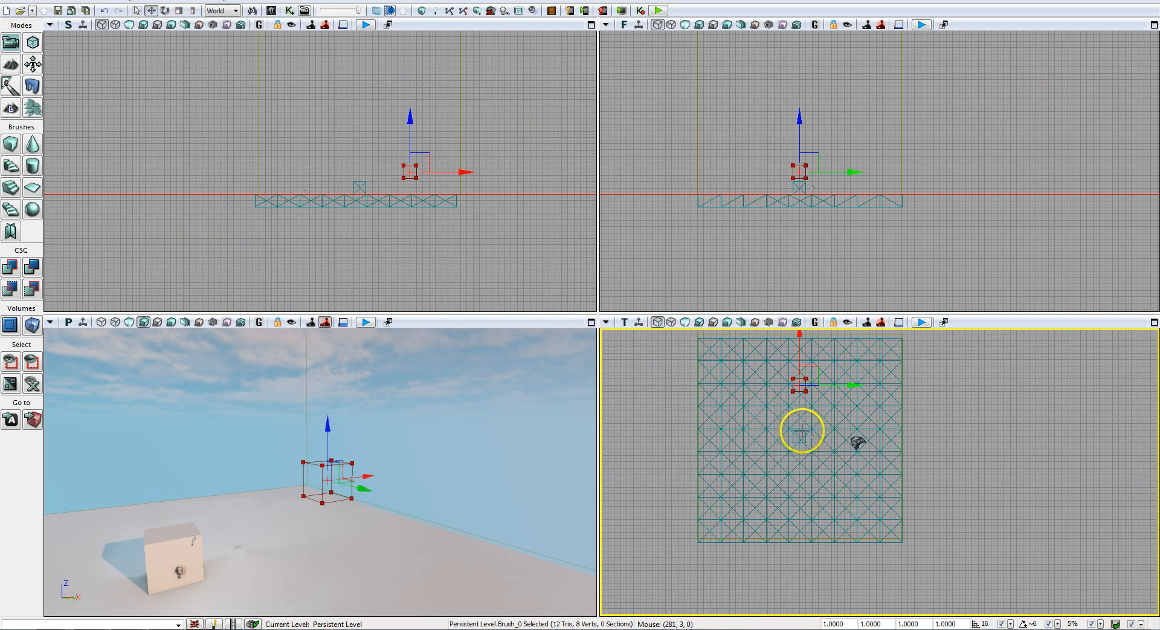
In the Top viewport, select the platform and then the cube by its outline, and zoom back out.
left_click(802, 431)
scroll(816, 444, "up", 4)
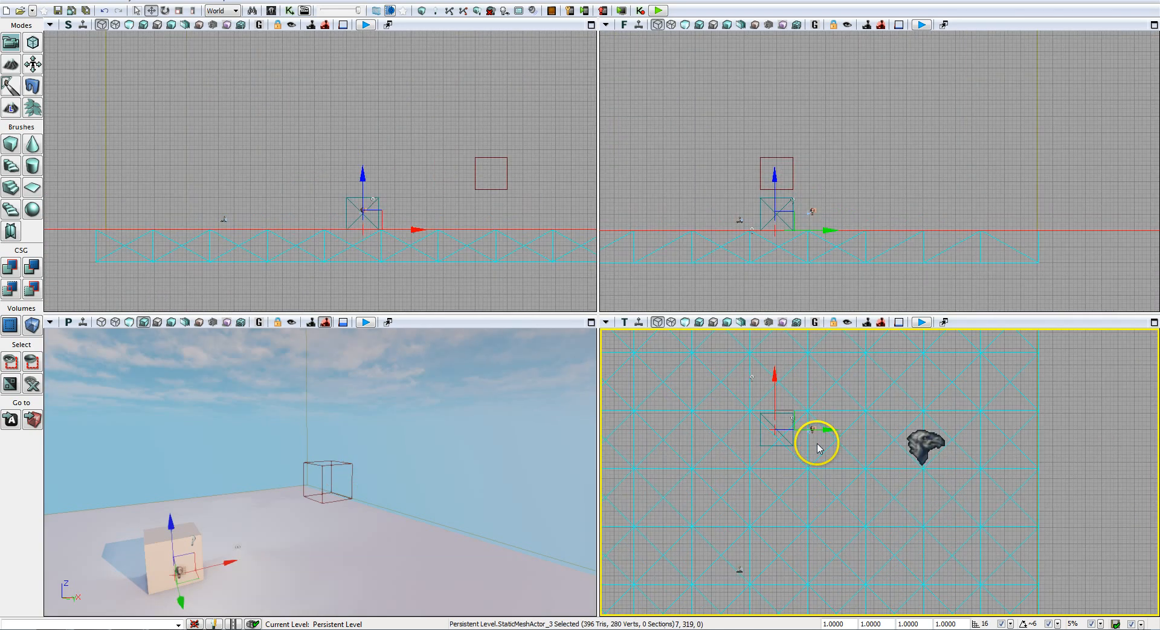
left_click(766, 414)
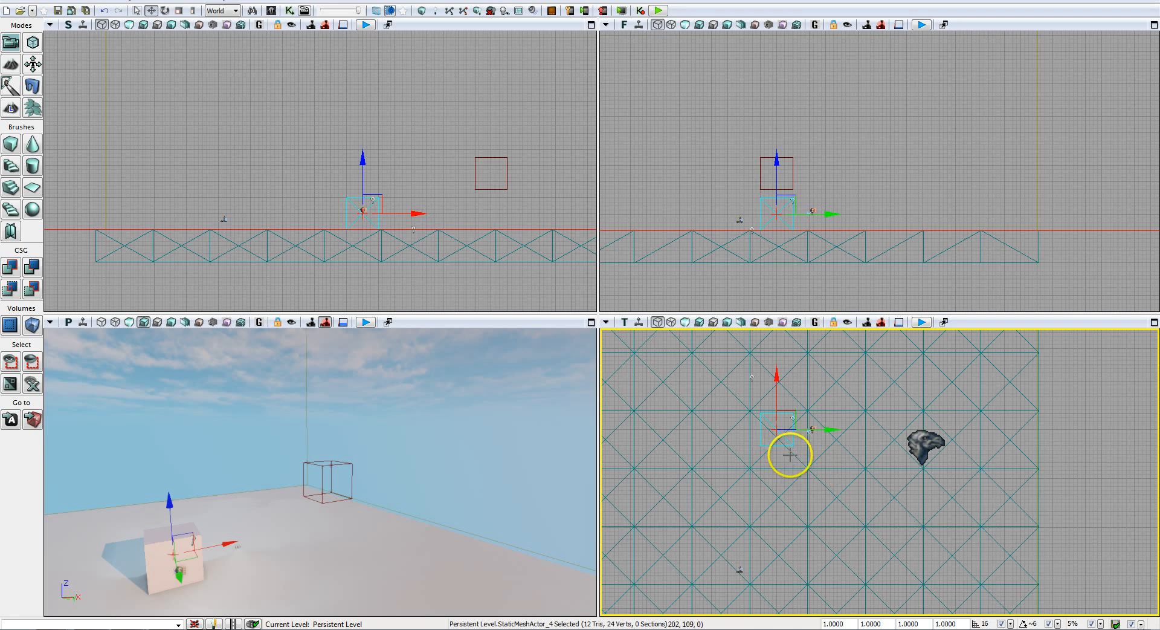
scroll(789, 454, "down", 5)
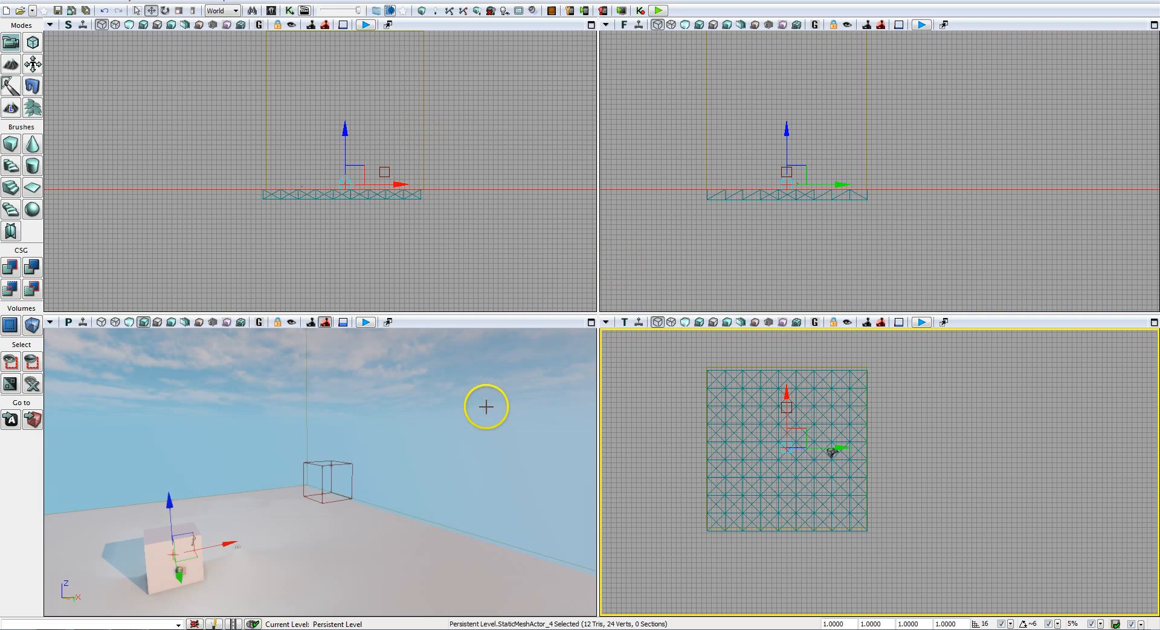
Select the platform in the perspective viewport and dismiss its context menu without choosing a command.
right_click_drag(487, 411, 487, 435)
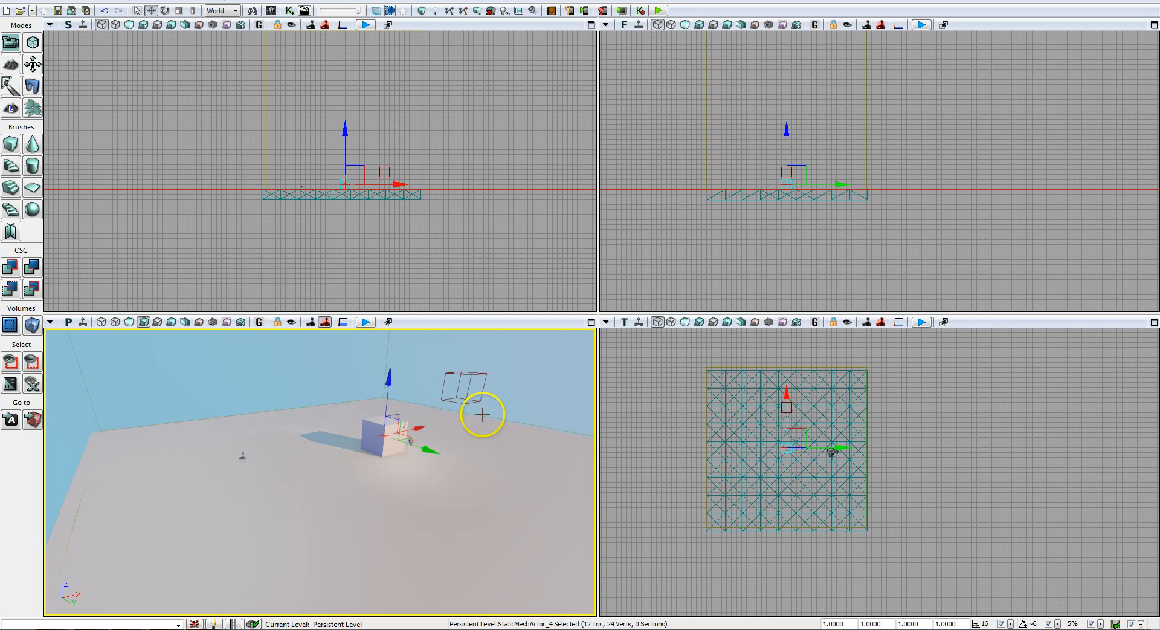
right_click(474, 474)
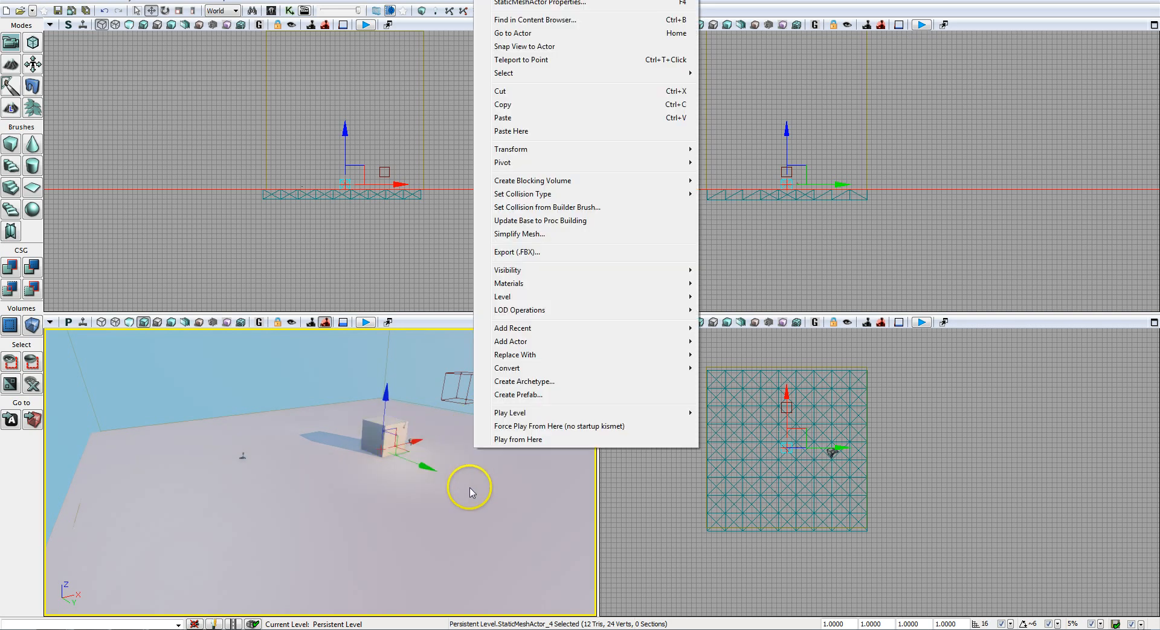
left_click(449, 491)
Practise moving the perspective camera forward, backward and sideways around the cube.
right_click_drag(448, 492, 491, 464)
scroll(446, 493, "down", 5)
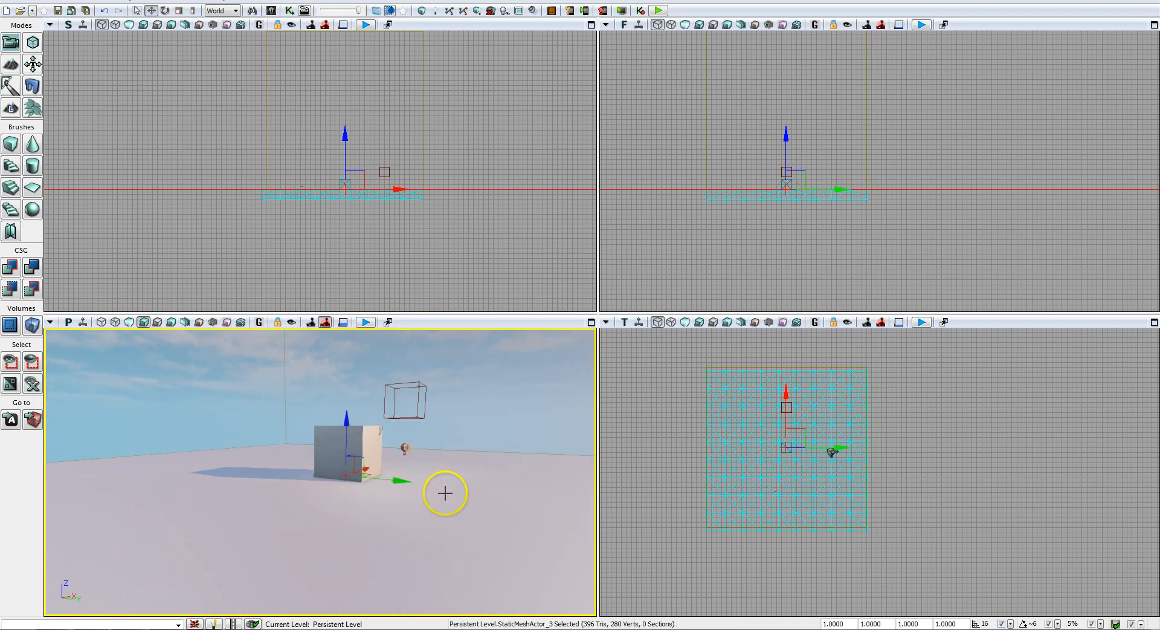
scroll(446, 493, "up", 6)
key("a")
key("d")
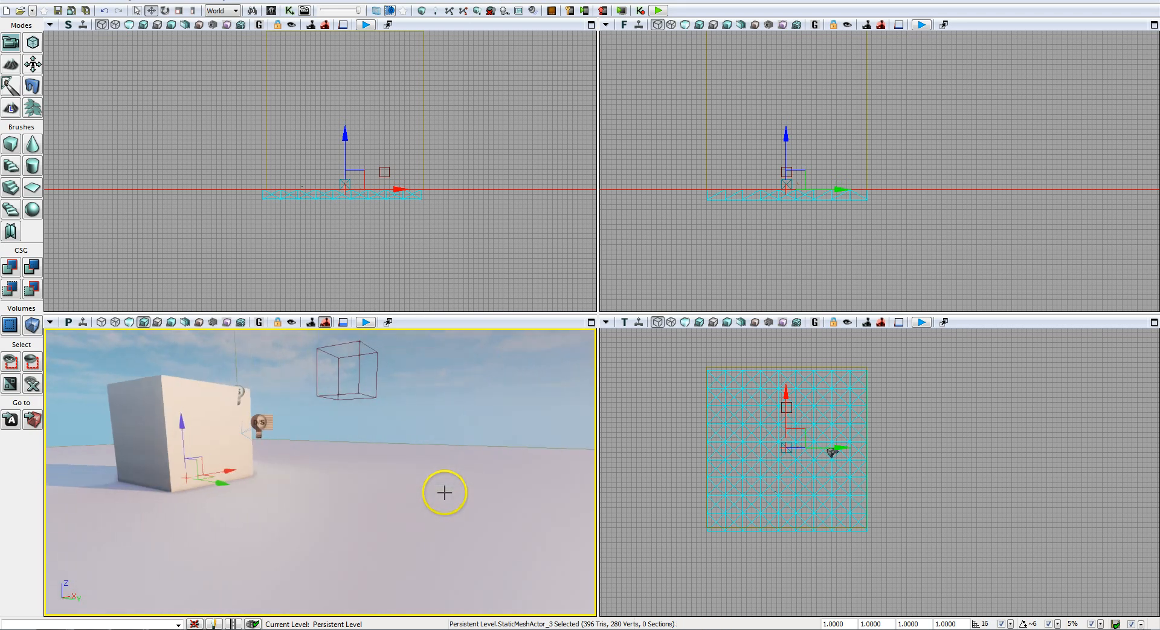
key("a")
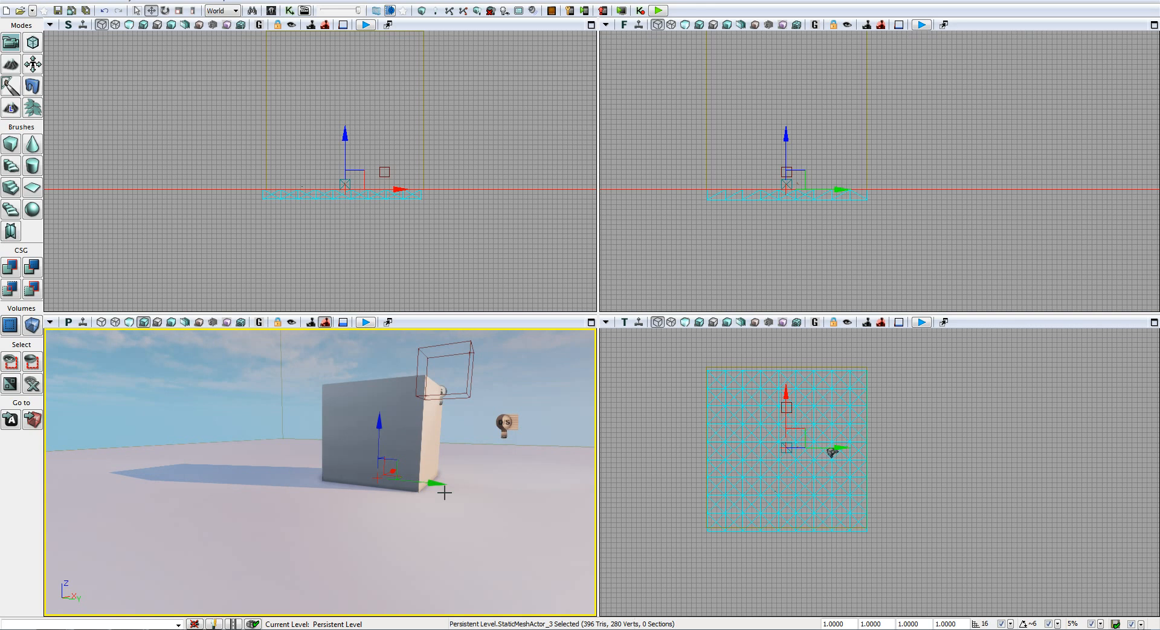
key("w")
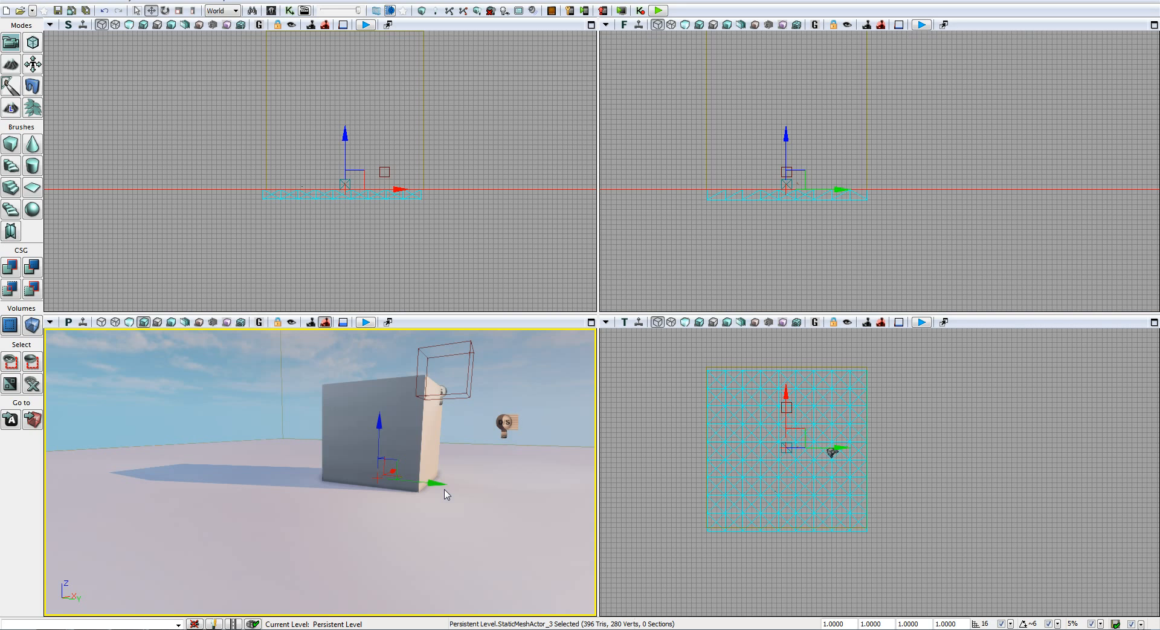
mouse_move(445, 493)
left_mouse_down()
mouse_move(433, 466)
mouse_move(456, 402)
mouse_move(508, 389)
mouse_move(538, 415)
mouse_move(583, 406)
left_mouse_up()
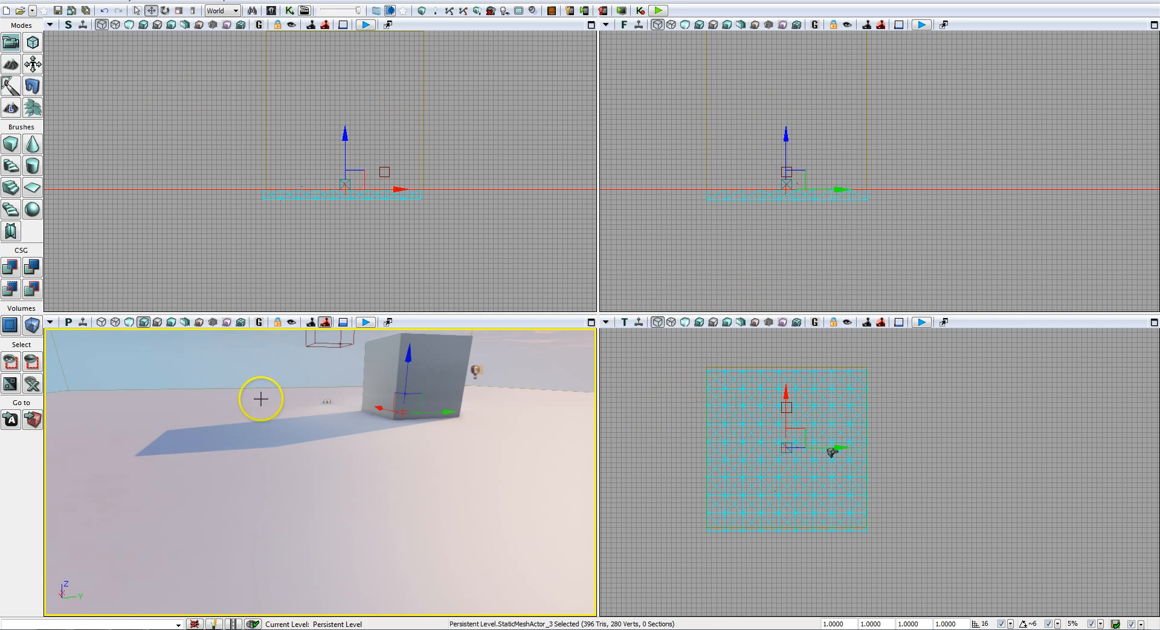
Aim the perspective camera toward the sky above the cube and enable real-time rendering to watch the clouds.
right_click_drag(288, 426, 303, 406)
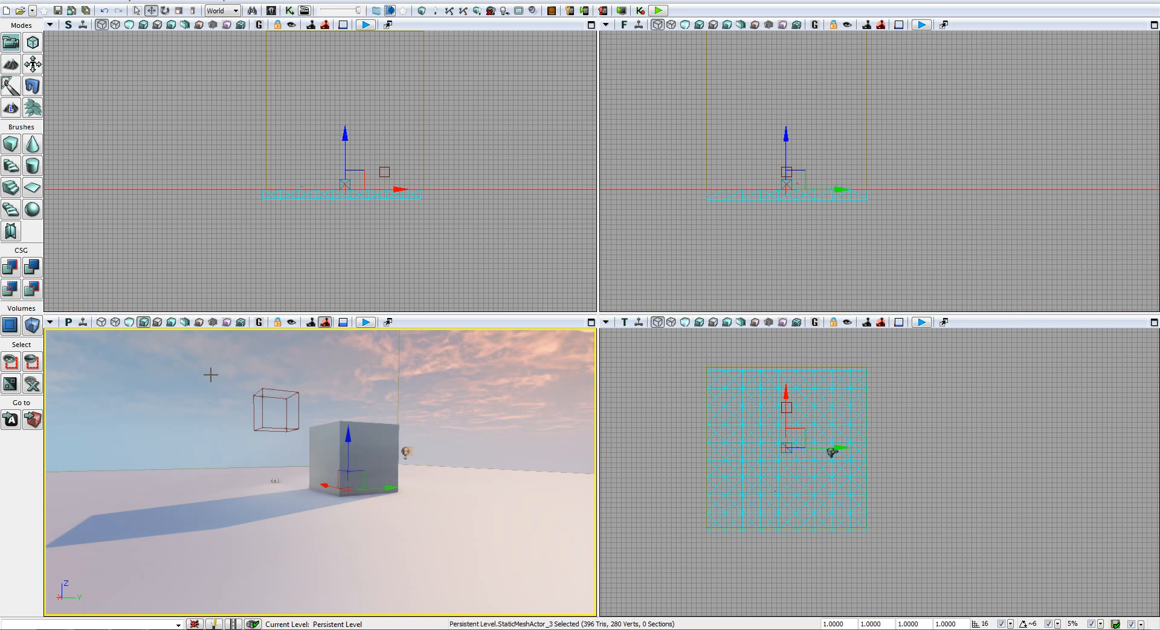
left_click(84, 324)
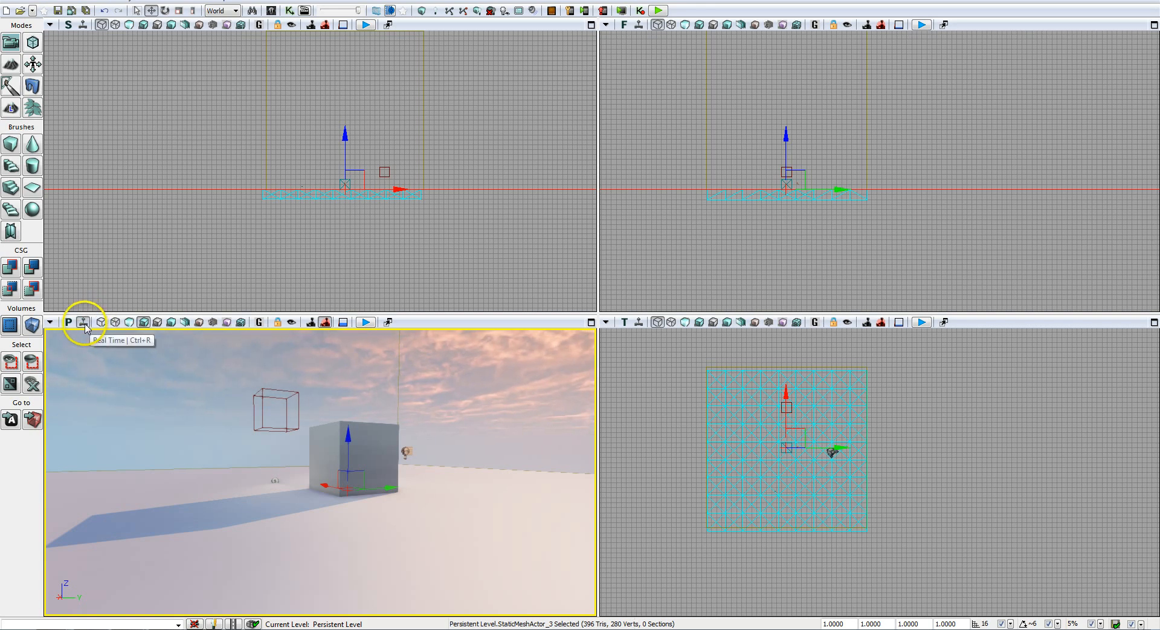
mouse_move(161, 399)
right_mouse_down()
mouse_move(189, 383)
mouse_move(161, 401)
right_mouse_up()
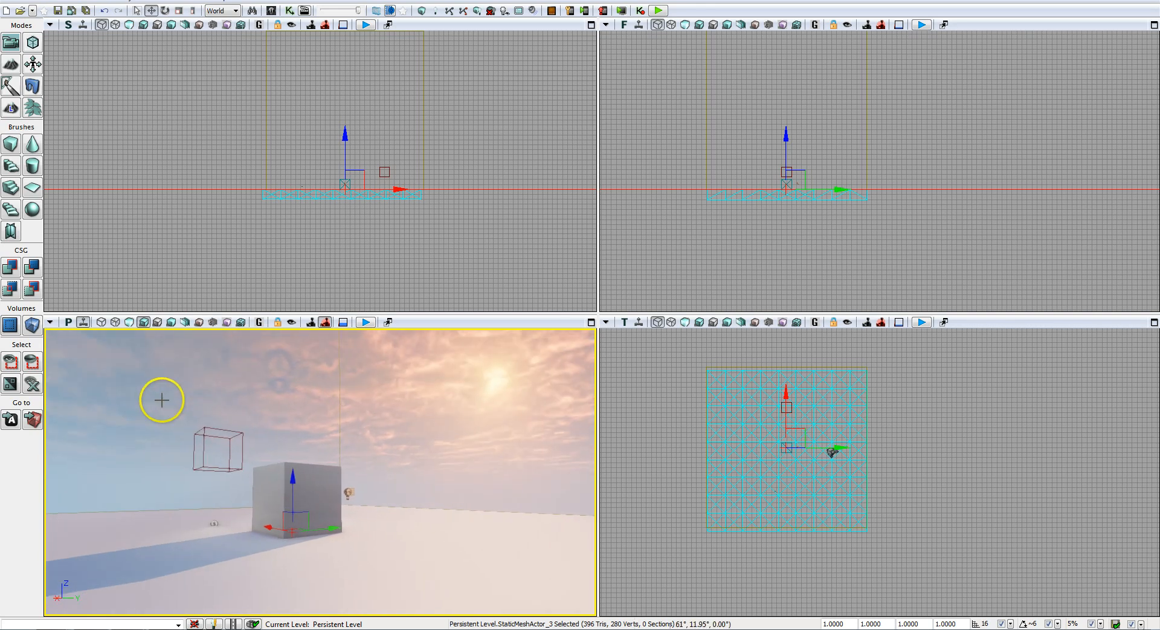
Switch the perspective viewport to wireframe shading and look over the platform and sky meshes.
left_click(101, 322)
mouse_move(414, 456)
left_mouse_down()
mouse_move(396, 480)
mouse_move(399, 414)
mouse_move(370, 471)
mouse_move(316, 459)
mouse_move(244, 469)
mouse_move(236, 458)
left_mouse_up()
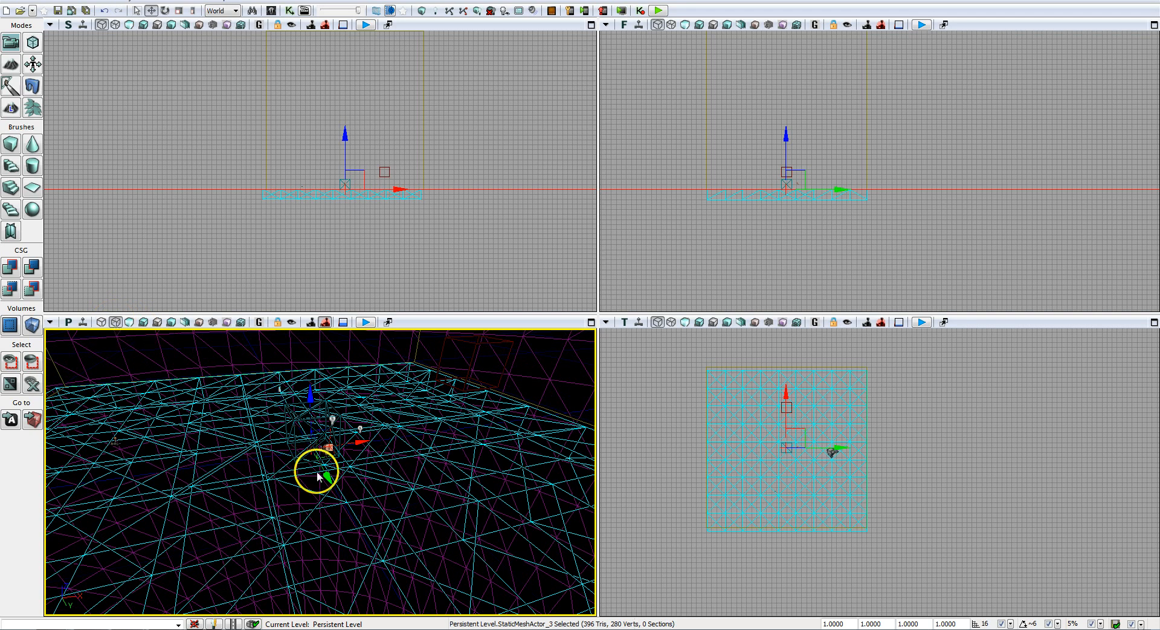
mouse_move(316, 469)
right_mouse_down()
mouse_move(316, 447)
mouse_move(316, 459)
right_mouse_up()
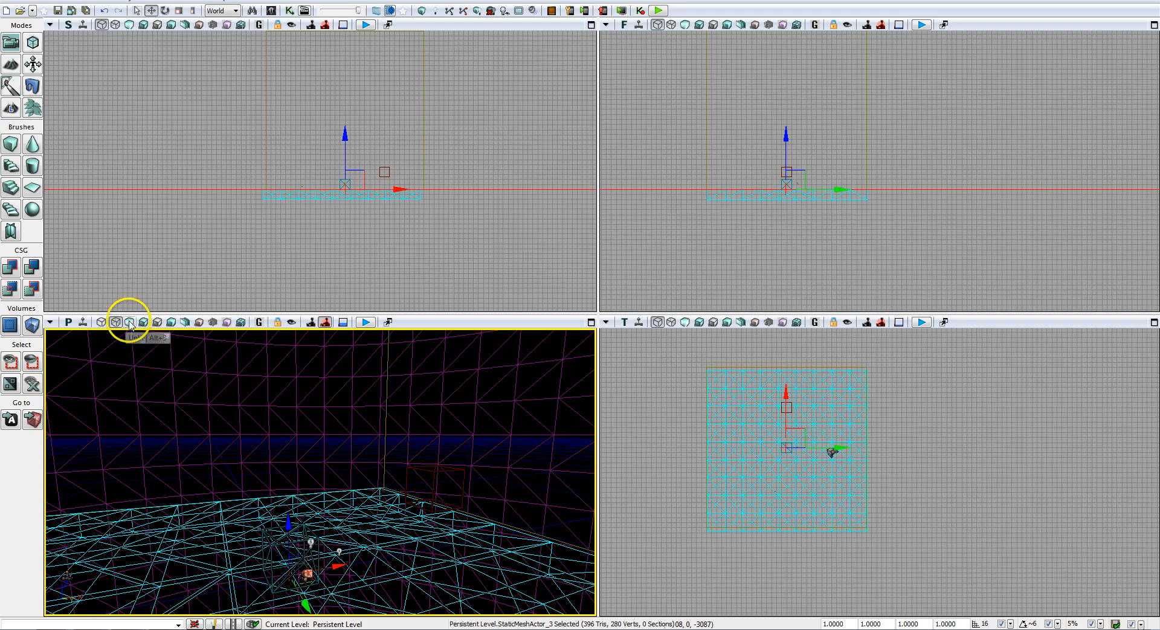
Switch the perspective viewport to Unlit shading and inspect the cube from several sides.
left_click(130, 323)
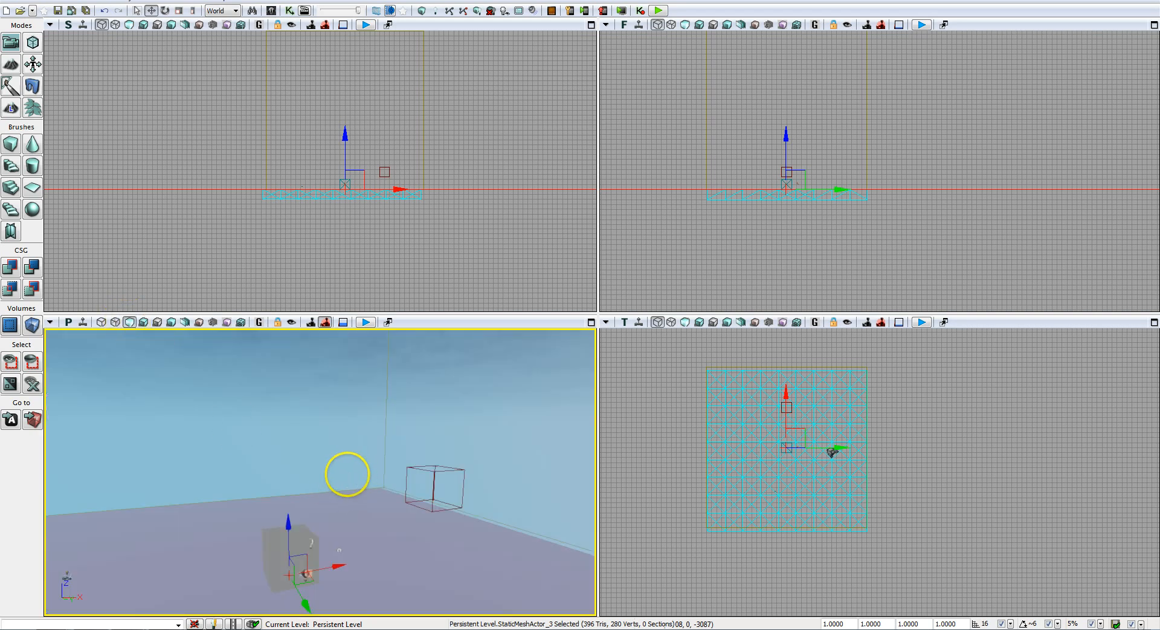
right_click_drag(347, 469, 332, 494)
left_click_drag(332, 494, 336, 417)
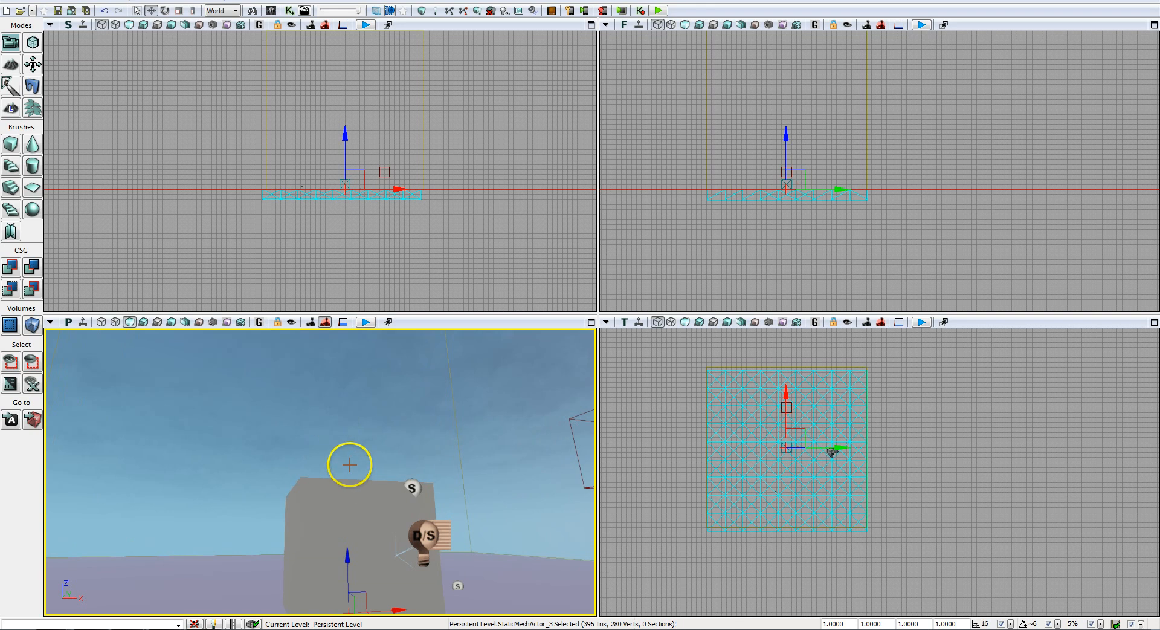
right_click_drag(354, 430, 315, 457)
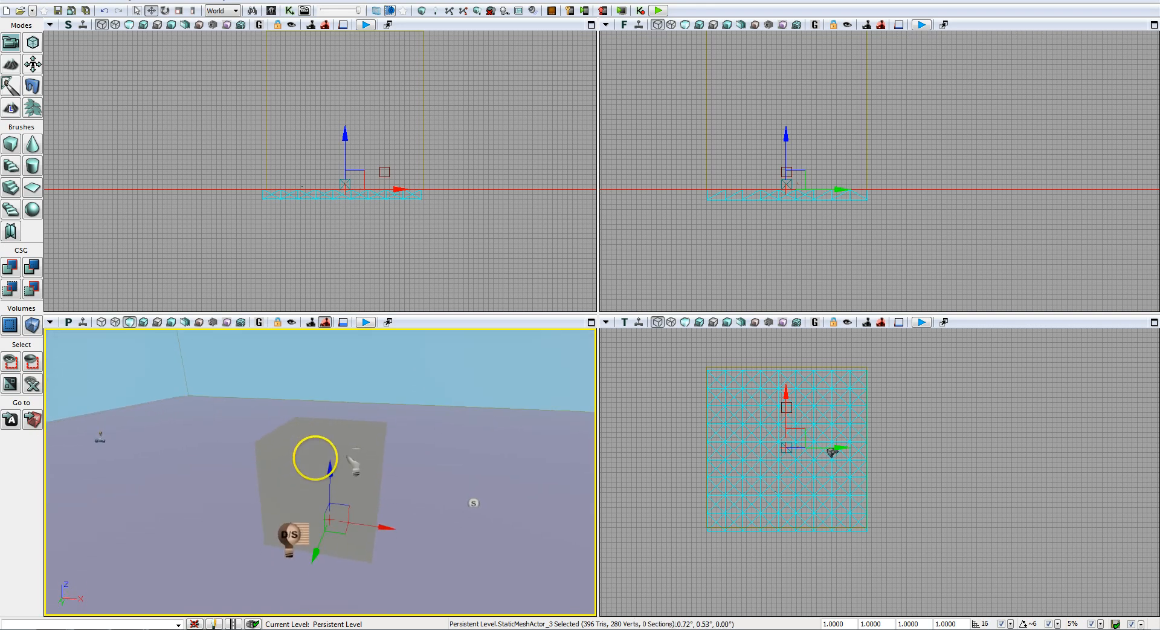
Return the perspective viewport to Lit shading and move the camera to view the cube's shadow.
left_click(143, 322)
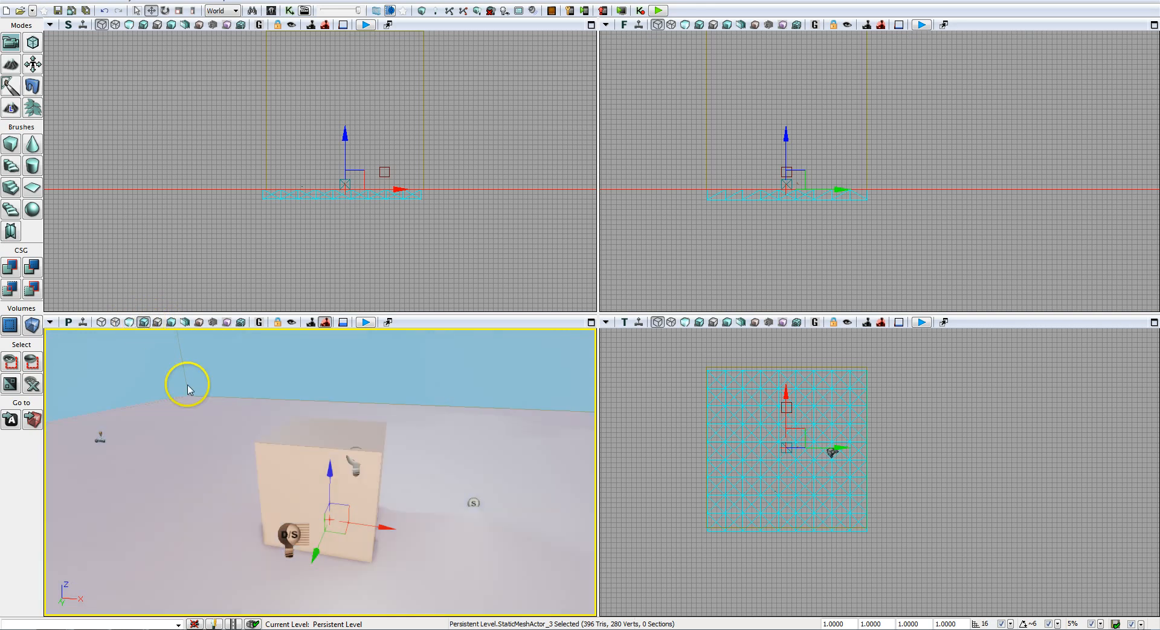
right_click_drag(230, 448, 305, 428)
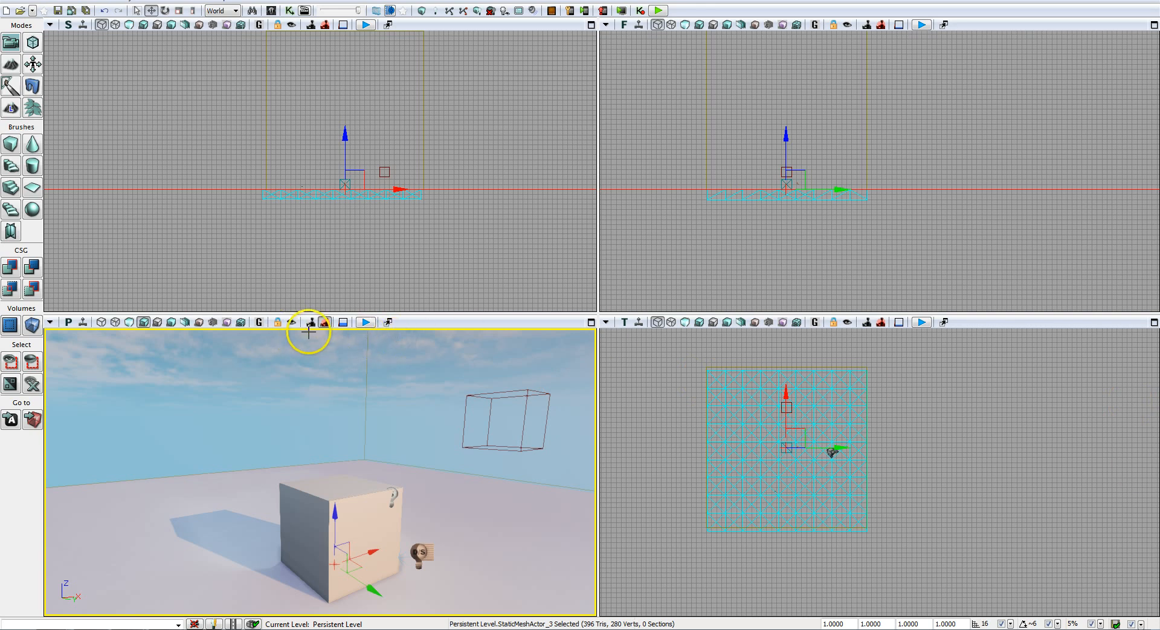
Change the Side viewport's type to Perspective.
left_click(344, 323)
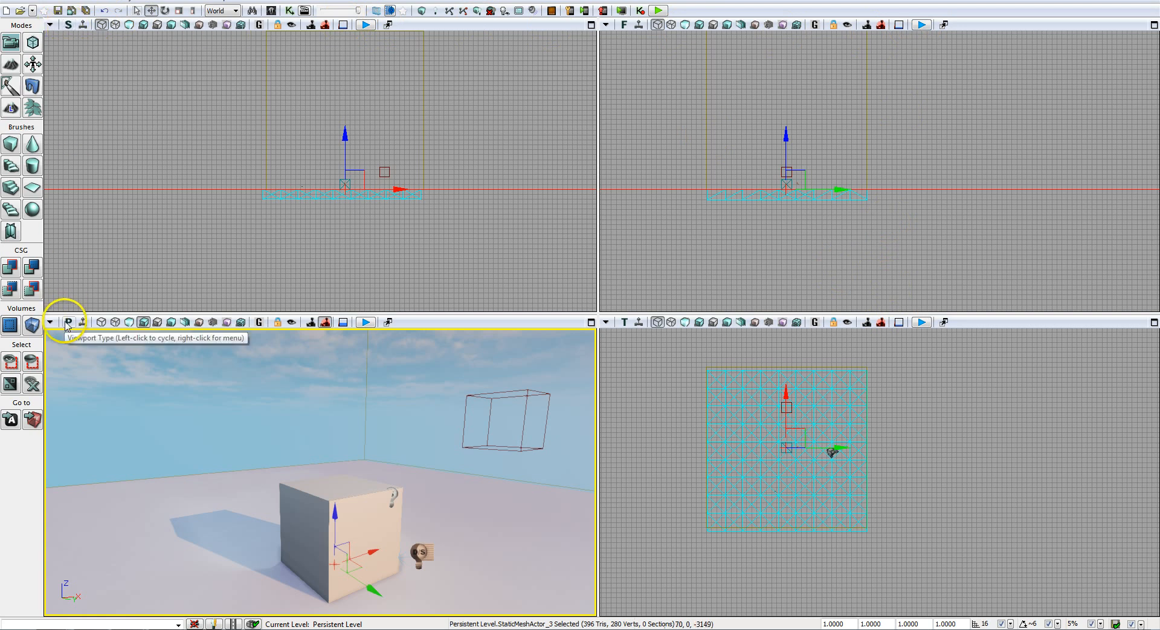
left_click(68, 25)
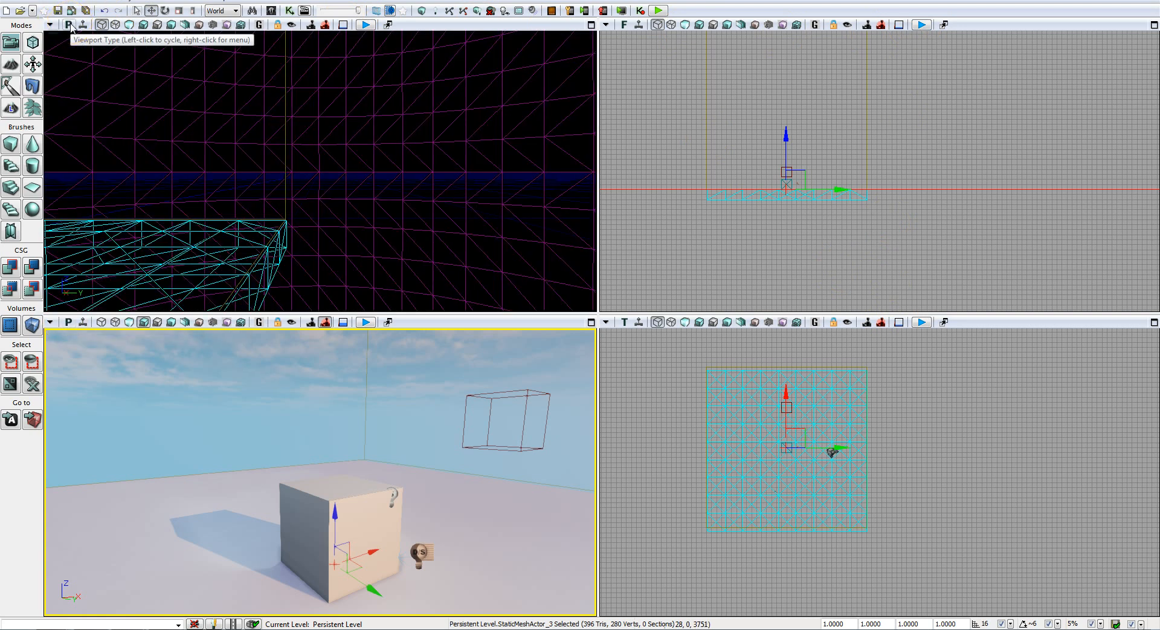
Cycle the wireframe viewport through all its types back to Perspective and move the camera to view the whole platform.
left_click(68, 25)
left_click(68, 24)
left_click(69, 25)
left_click(68, 25)
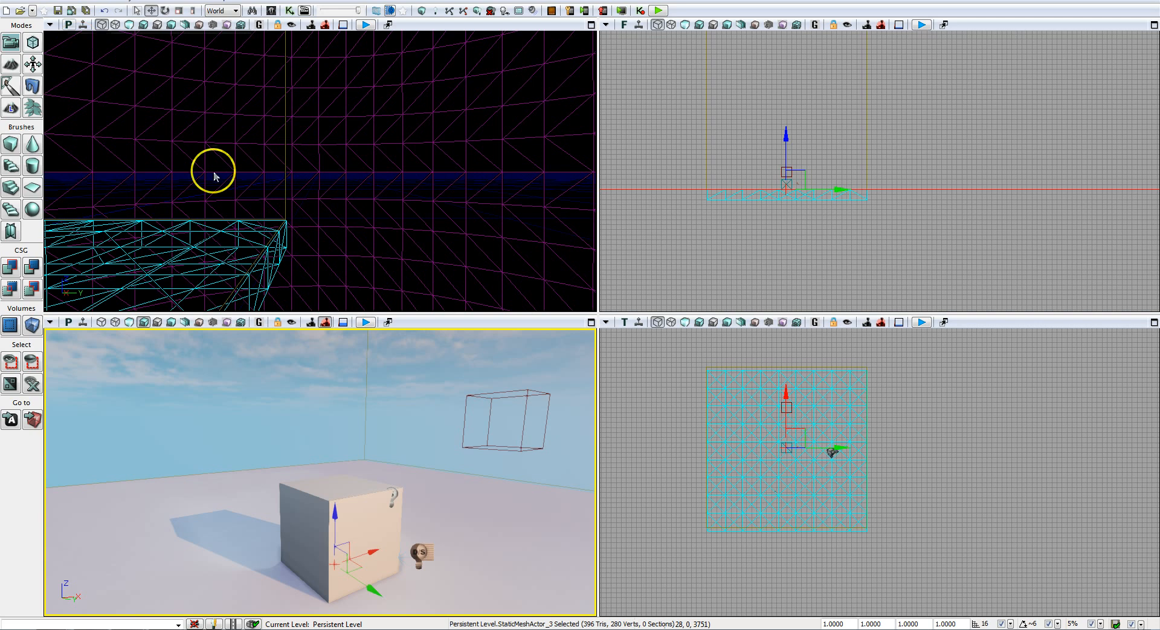
left_click_drag(216, 176, 148, 216)
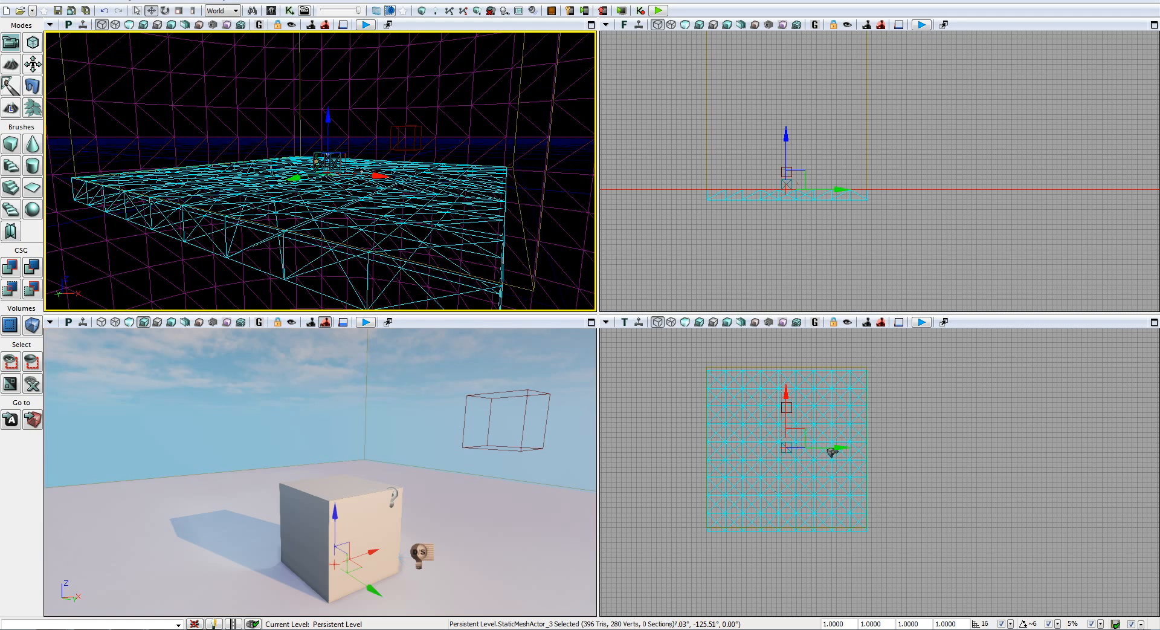
right_click_drag(422, 224, 427, 228)
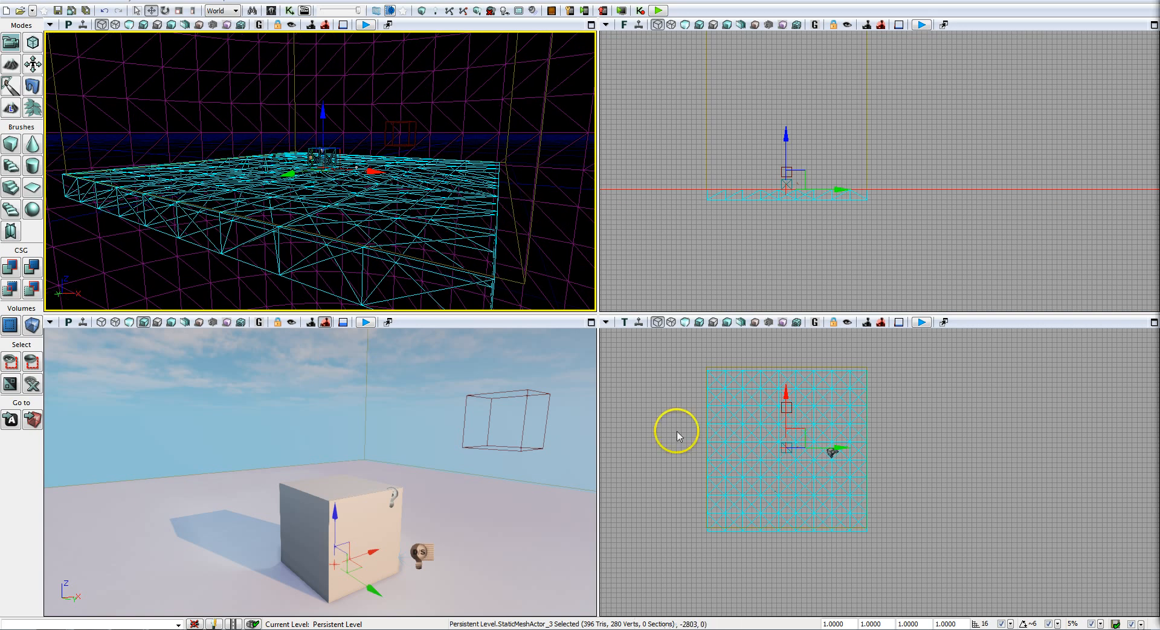
Set the cube's perspective viewport to wireframe, and cycle the platform's perspective viewport through Lit, Unlit and Wireframe shading.
left_click(102, 323)
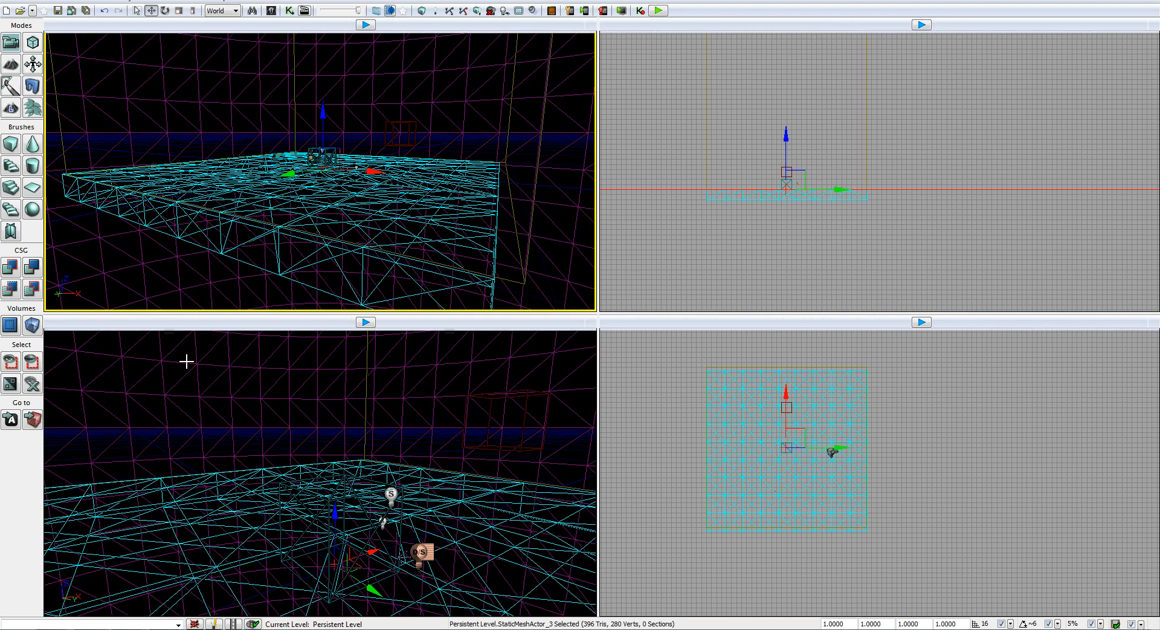
key("alt+4")
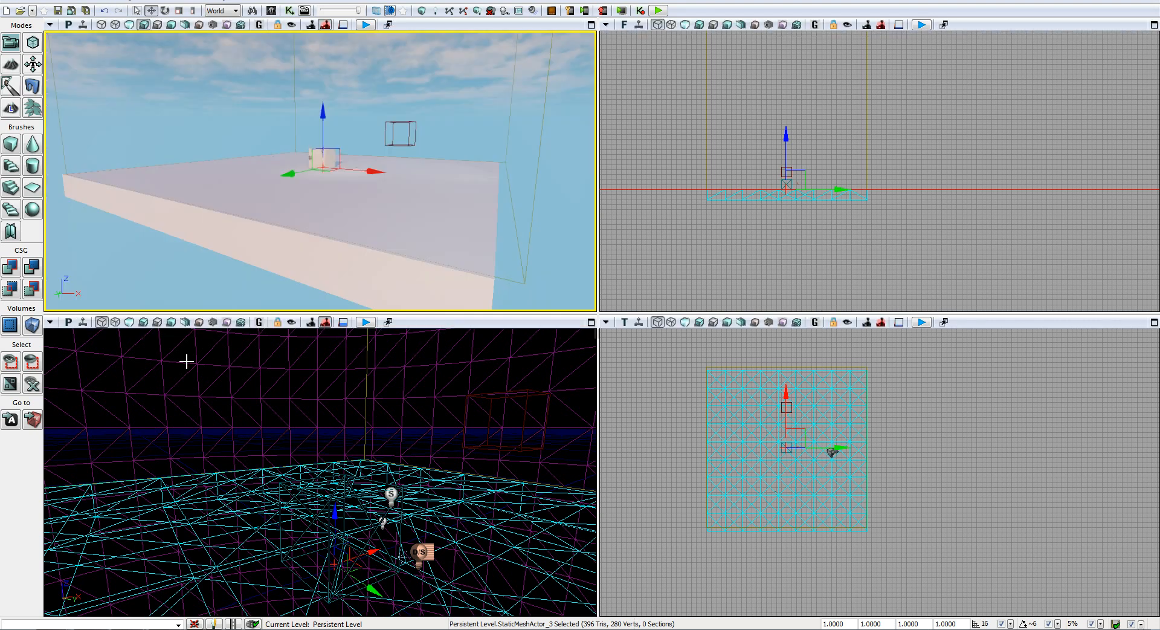
key("alt+3")
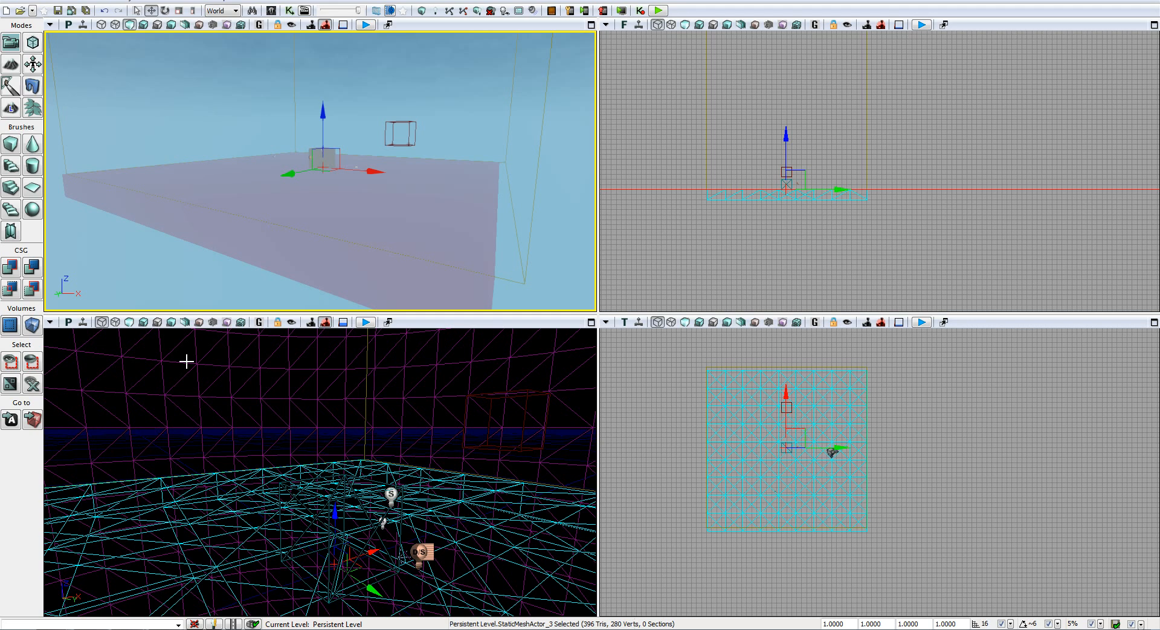
key("alt+2")
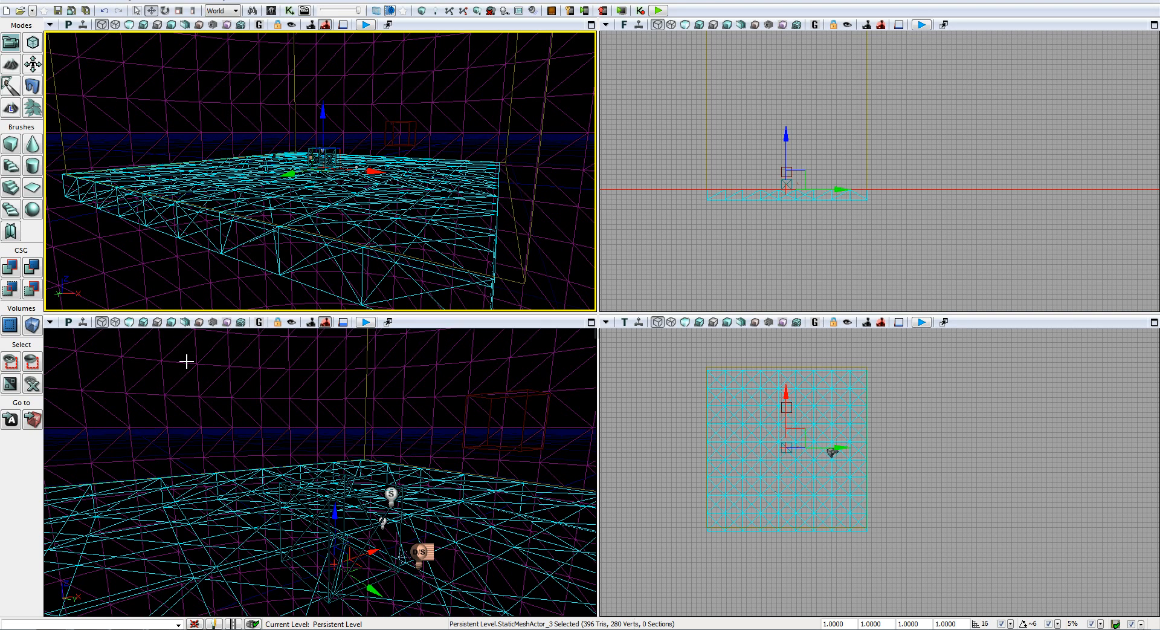
Change the type of the perspective viewport showing the whole platform to Side.
left_click(68, 25)
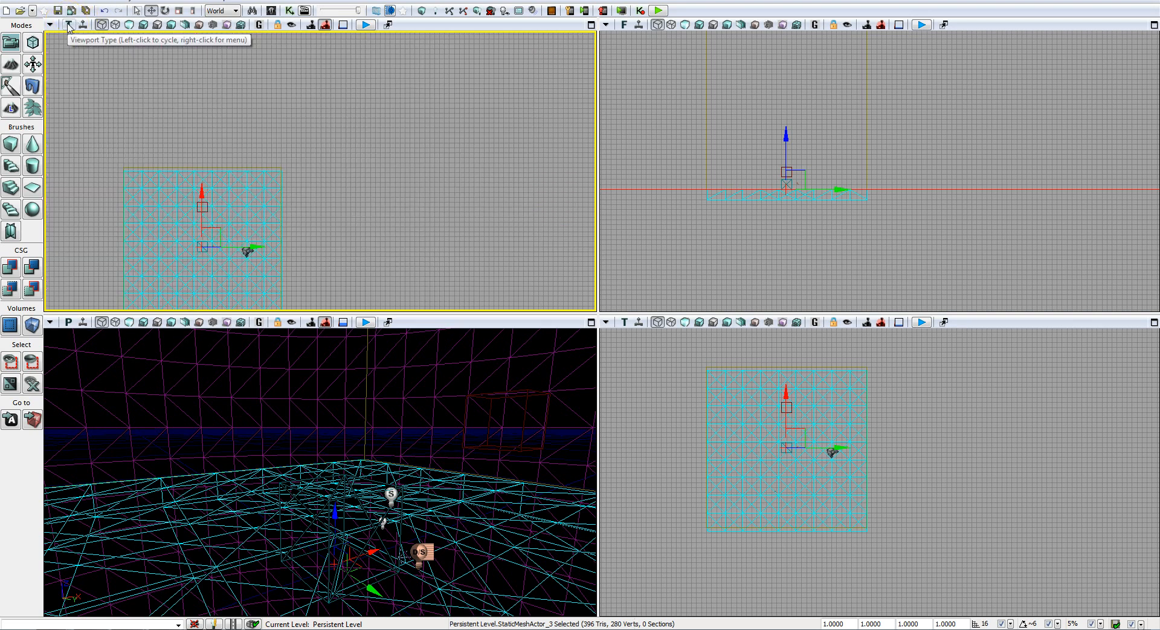
left_click(68, 25)
left_click(68, 26)
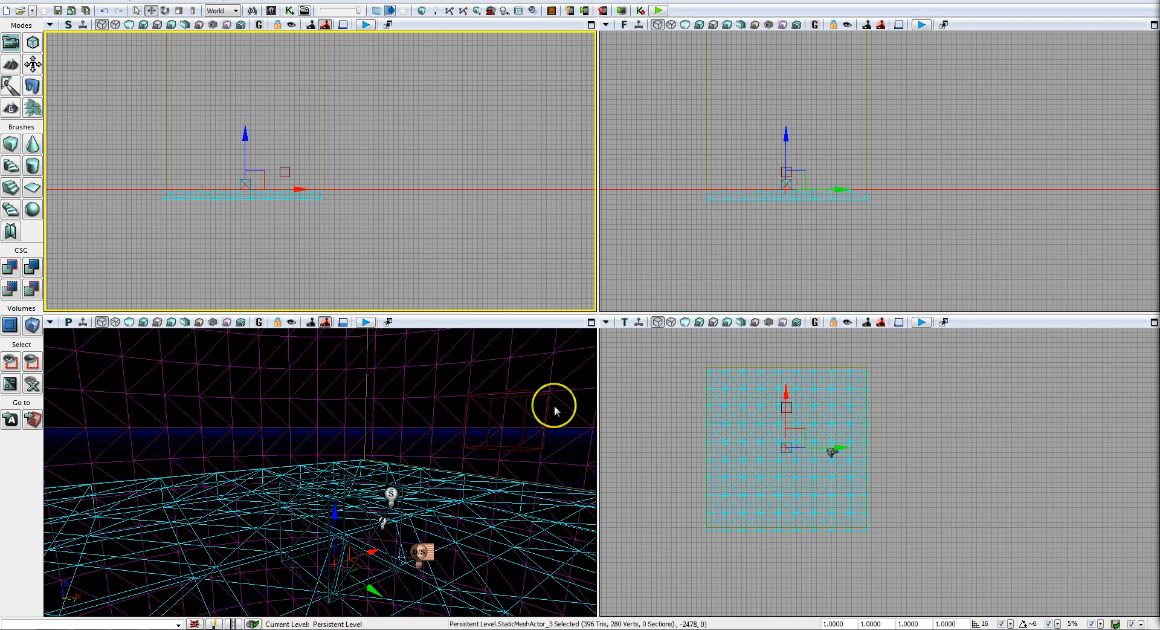
Switch the remaining perspective viewport from wireframe to Unlit shading and on to Lit shading.
left_click_drag(492, 406, 463, 414)
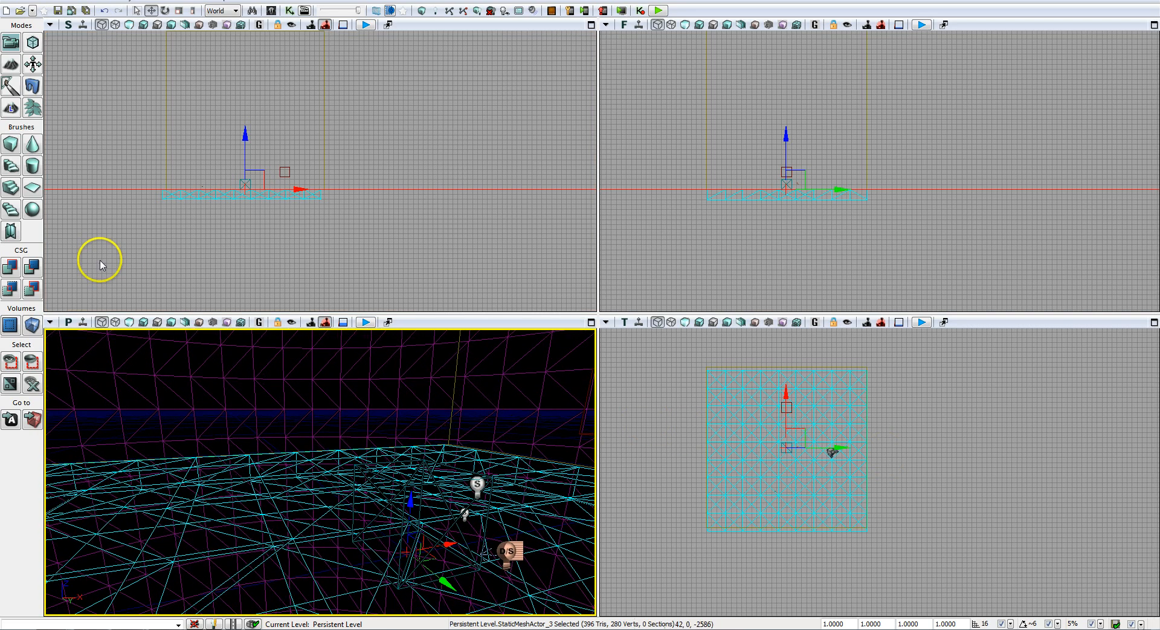
left_click(128, 322)
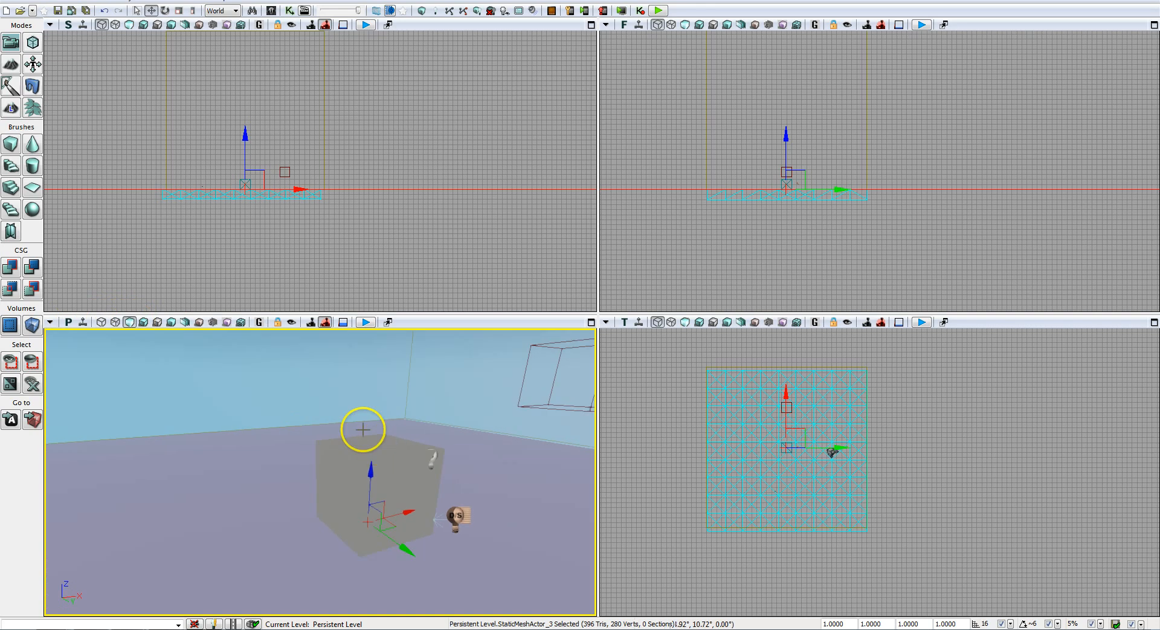
left_click(143, 321)
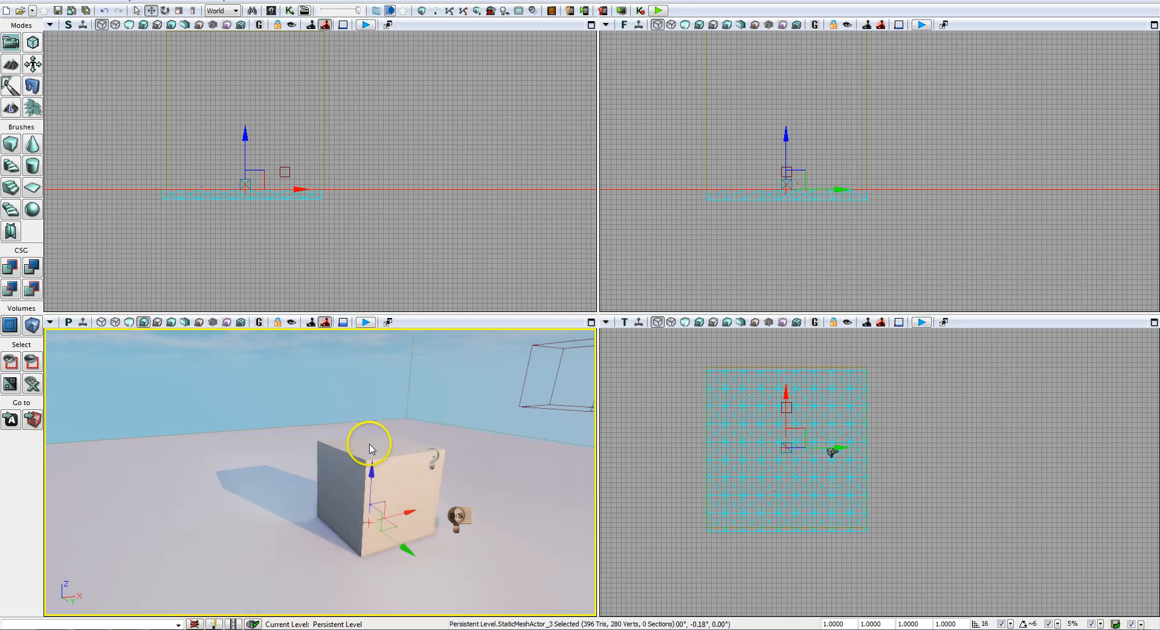
Bring the camera close to the cube and try shifting the ground platform back and forth along the X axis.
left_click_drag(363, 440, 306, 422)
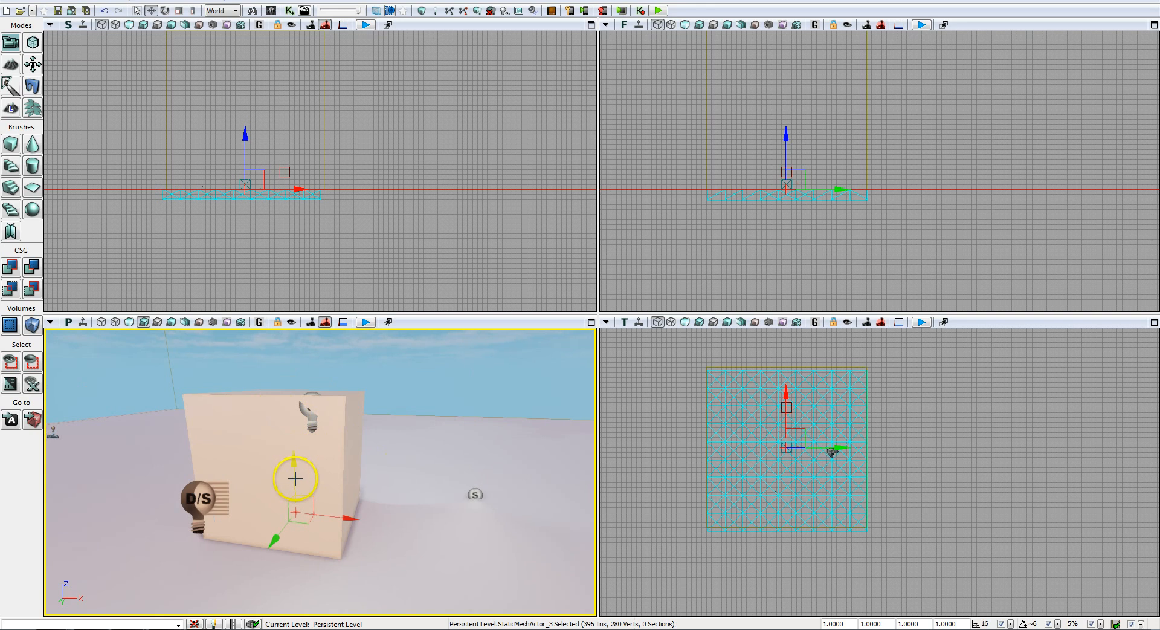
right_click_drag(413, 482, 375, 507)
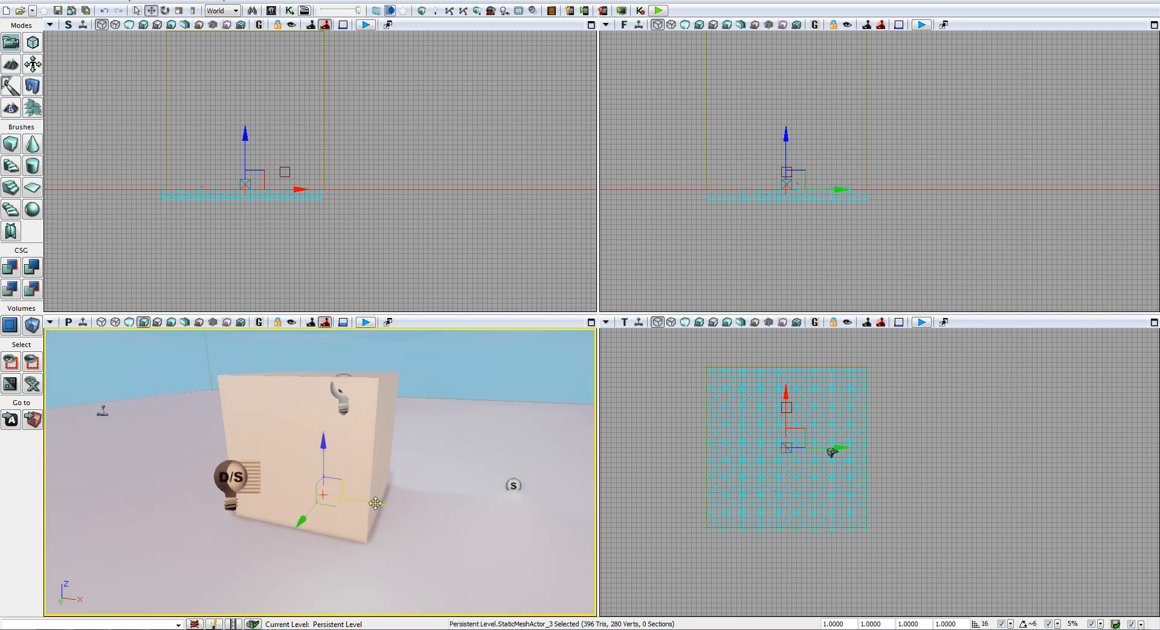
left_click_drag(375, 503, 354, 497)
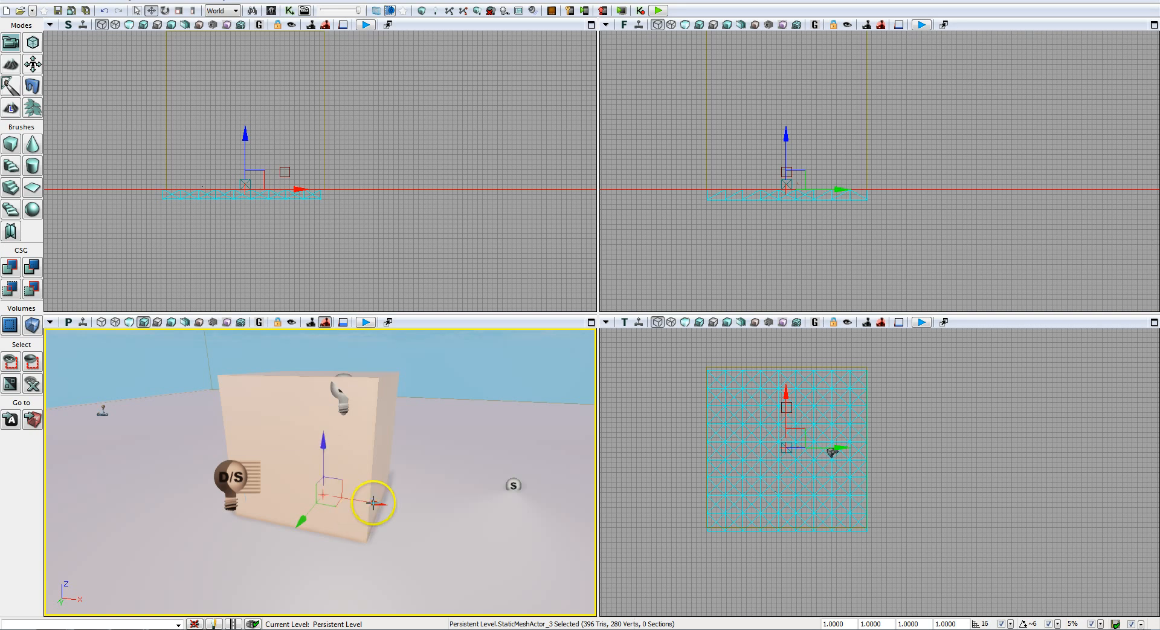
mouse_move(375, 502)
left_mouse_down()
mouse_move(422, 507)
mouse_move(363, 508)
left_mouse_up()
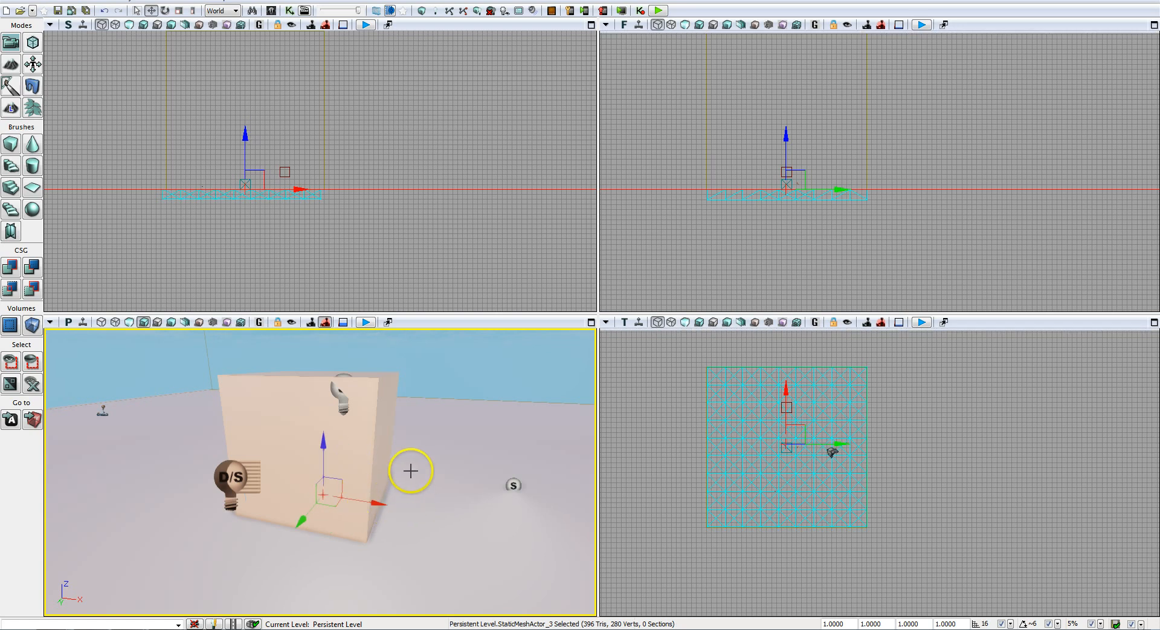
Move the cube along the X, Y and Z axes so it floats above the platform, and view it from another side.
scroll(423, 484, "down", 4)
scroll(415, 511, "down", 1)
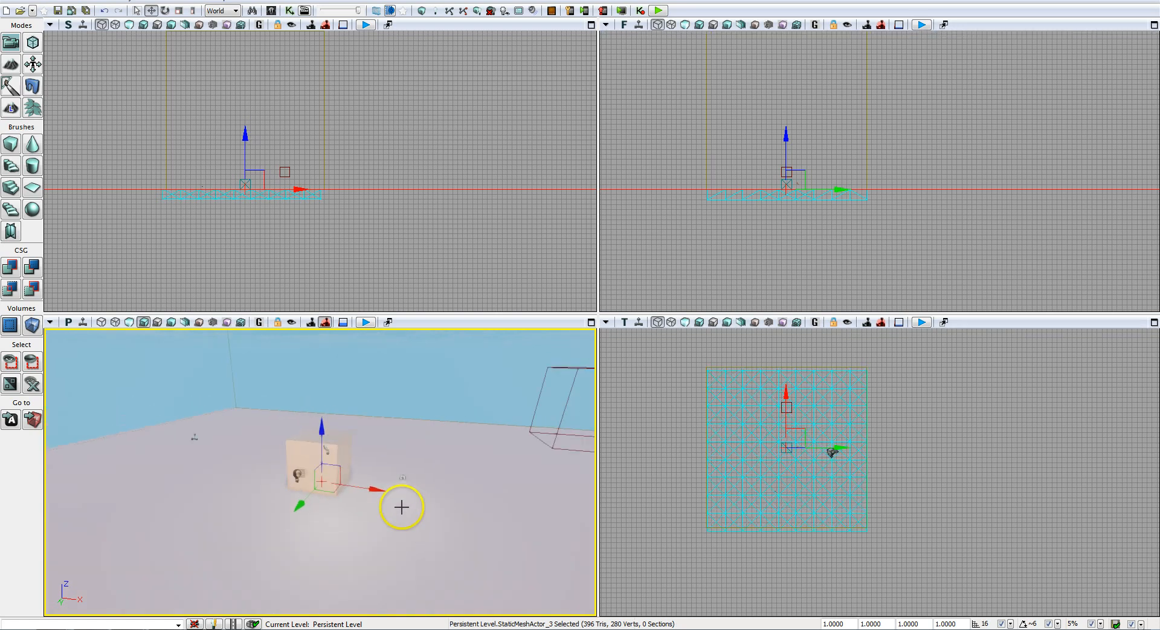
left_click(302, 446)
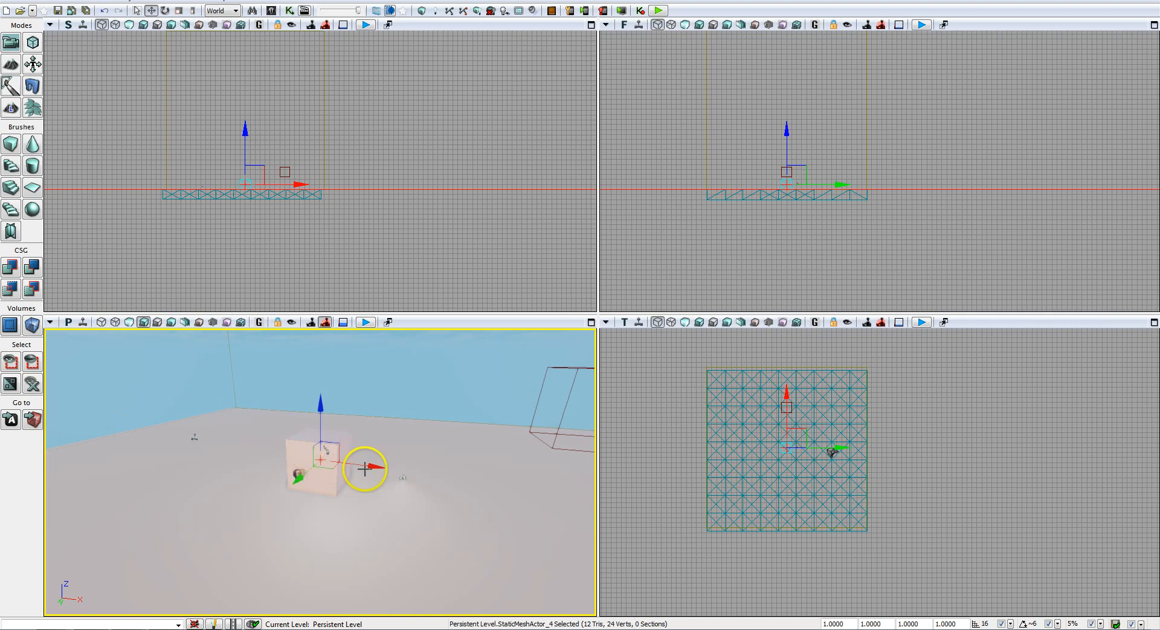
left_click_drag(373, 467, 372, 417)
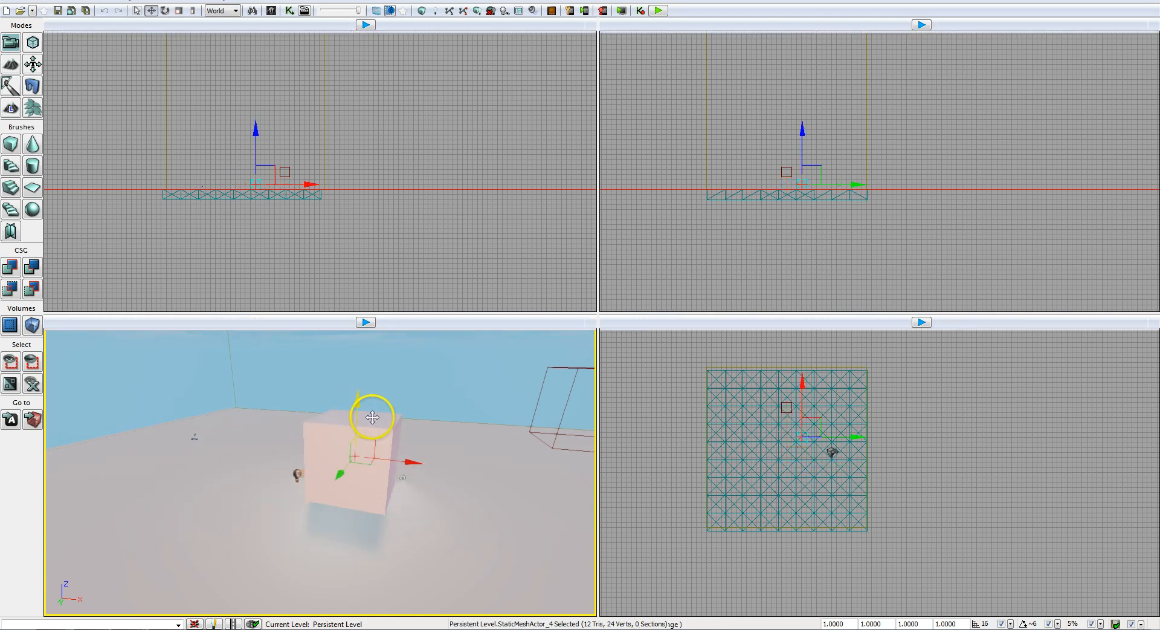
left_click(403, 466)
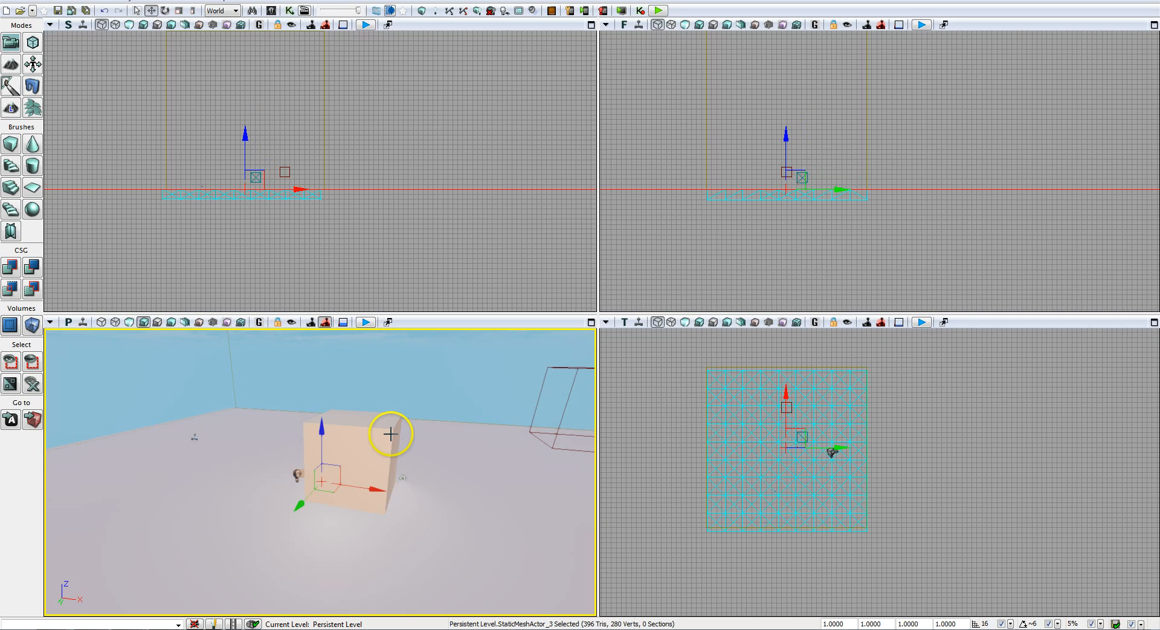
left_click_drag(395, 466, 492, 466)
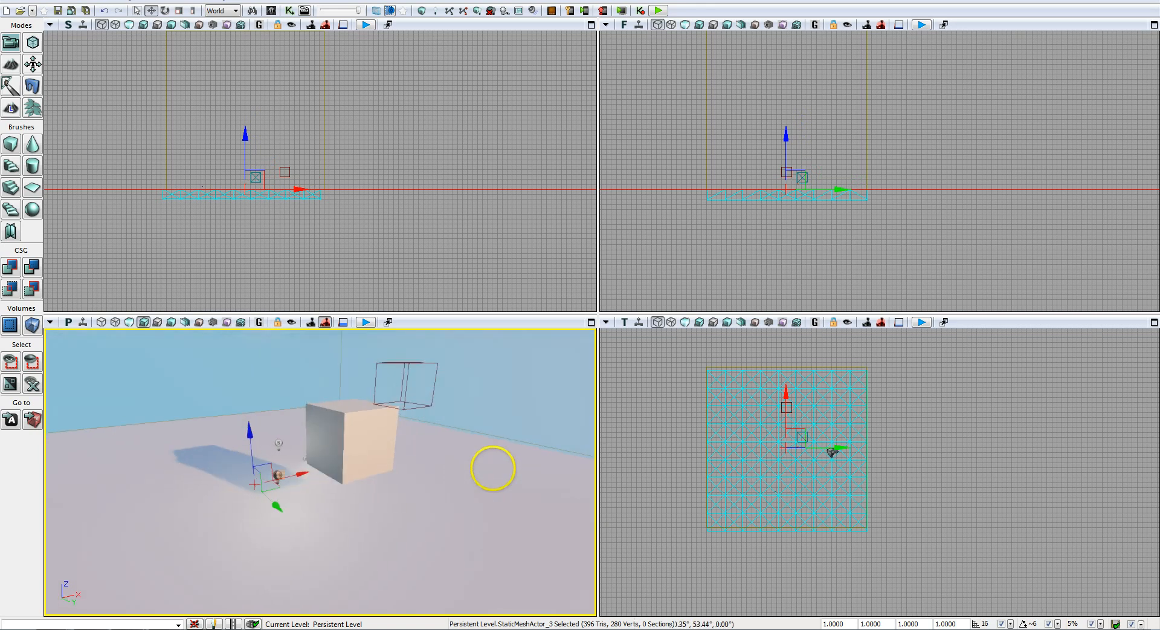
Rotate the cube about the X and Z axes so that it is tilted above the platform.
left_click(333, 440)
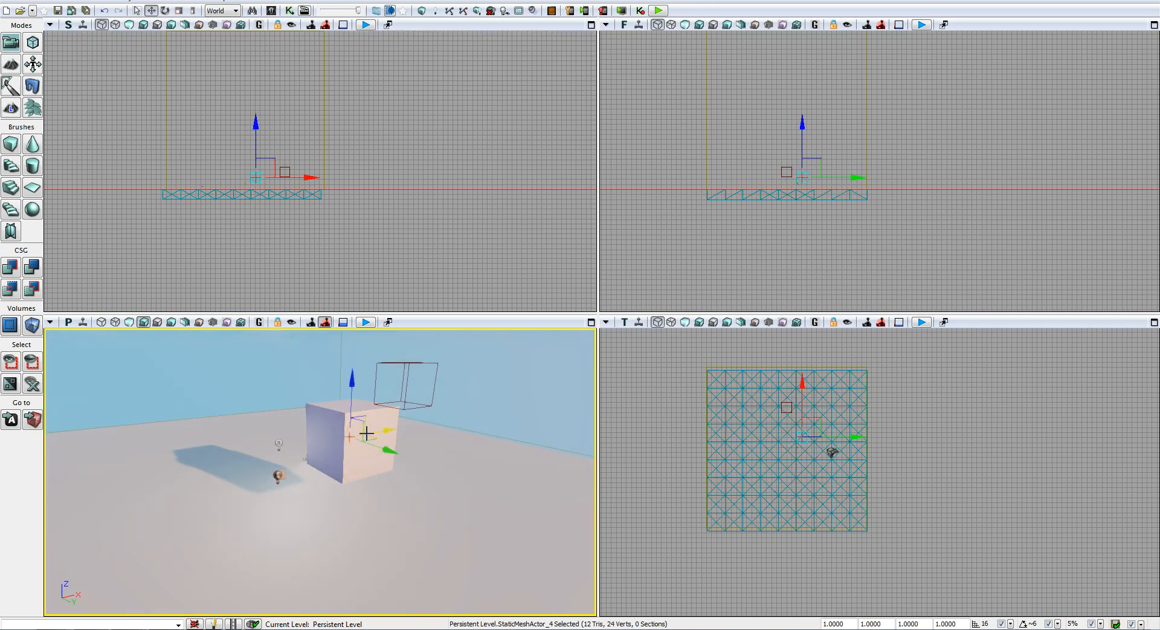
key("space")
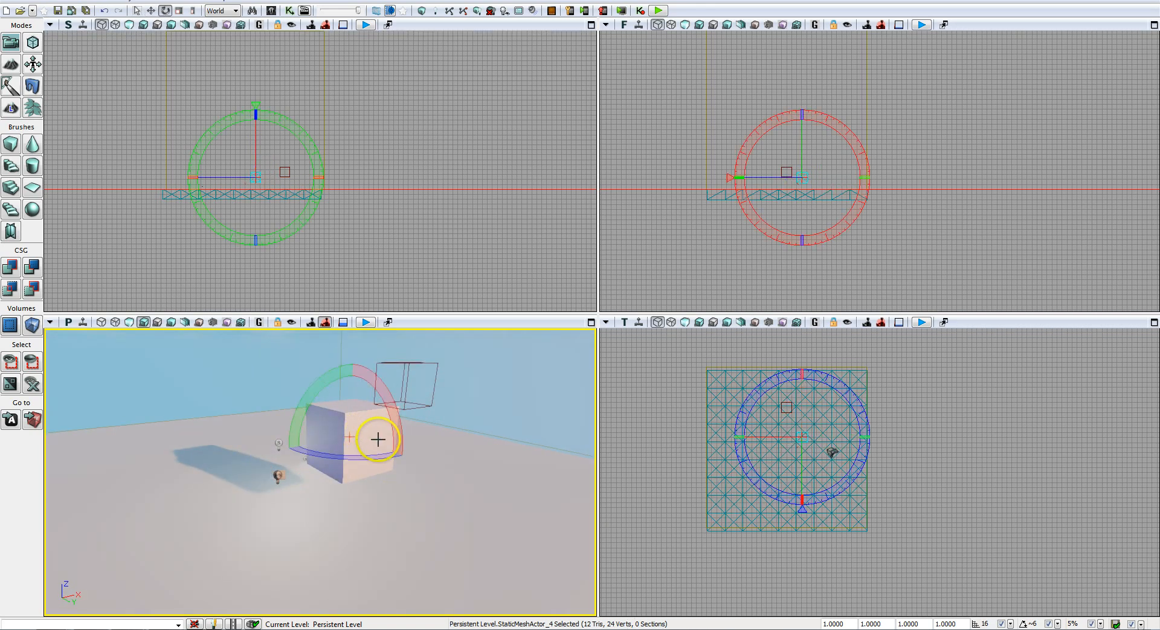
left_click_drag(385, 393, 401, 439)
left_click_drag(332, 453, 402, 450)
mouse_move(497, 435)
right_mouse_down()
mouse_move(461, 448)
mouse_move(438, 441)
mouse_move(497, 435)
right_mouse_up()
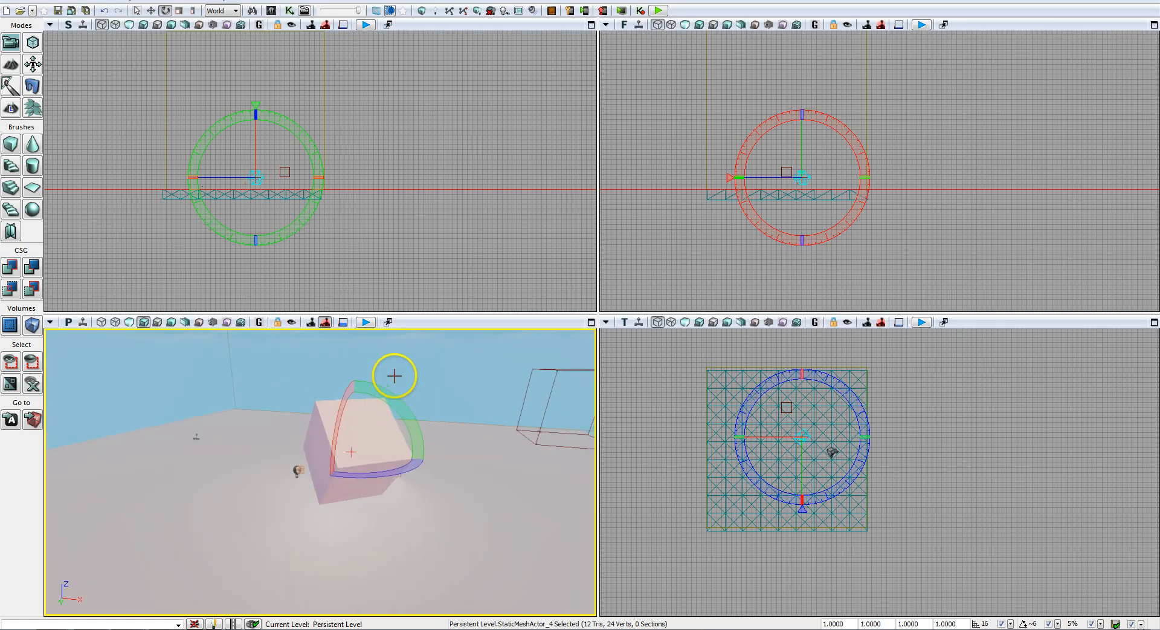
Scale the tilted cube down uniformly to about 0.85 of its size.
key("space")
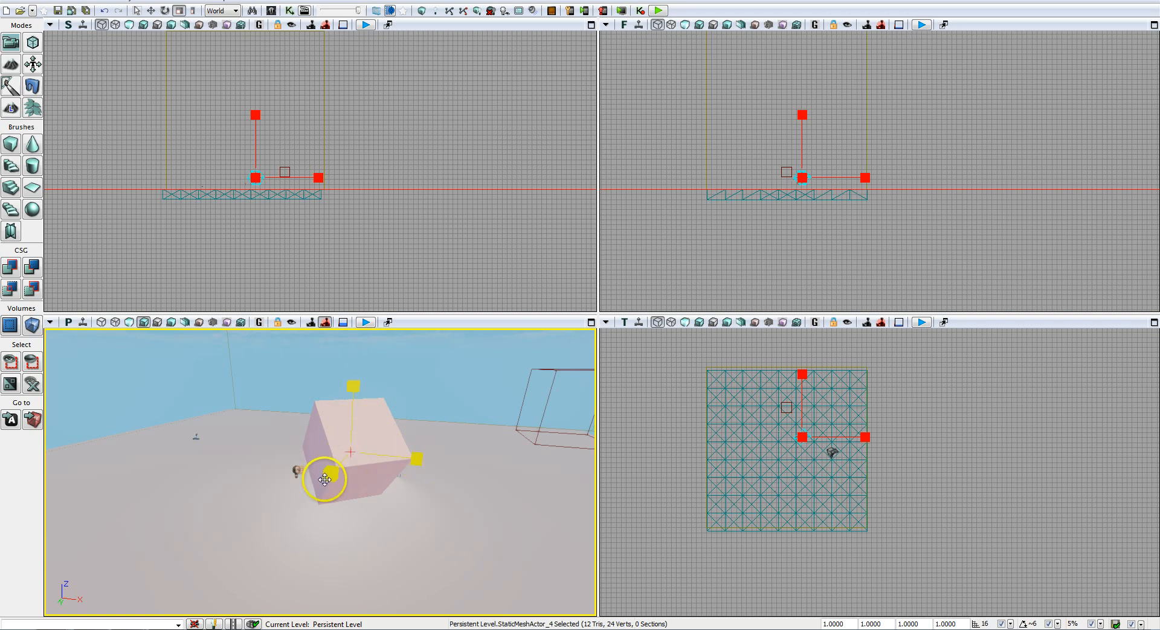
right_click_drag(389, 500, 471, 511)
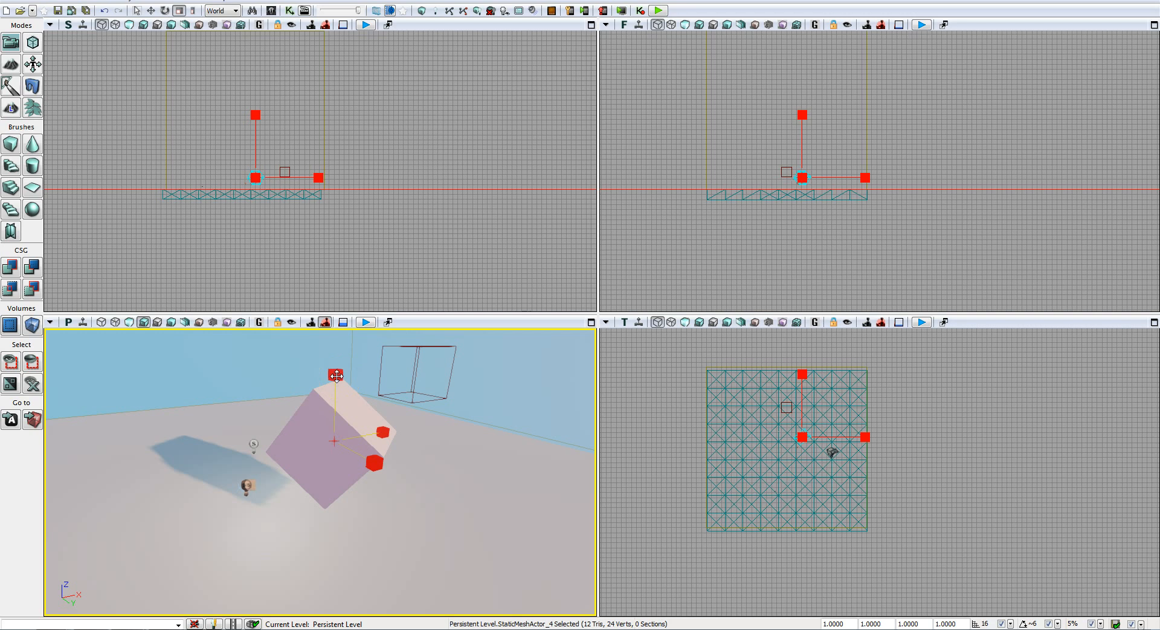
left_click(363, 447)
mouse_move(376, 464)
left_mouse_down()
mouse_move(403, 479)
mouse_move(353, 474)
mouse_move(376, 466)
left_mouse_up()
left_click(375, 464)
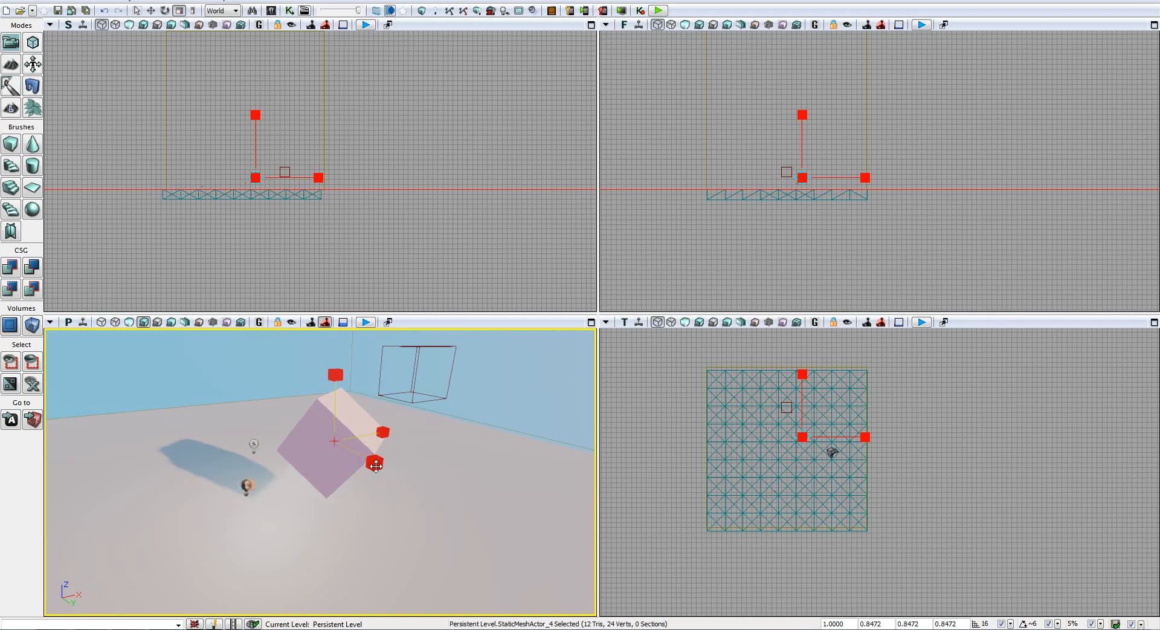
Cycle the cube's transform widget repeatedly through translation, rotation and uniform scaling.
key("space")
key("space")
key("space")
key("space")
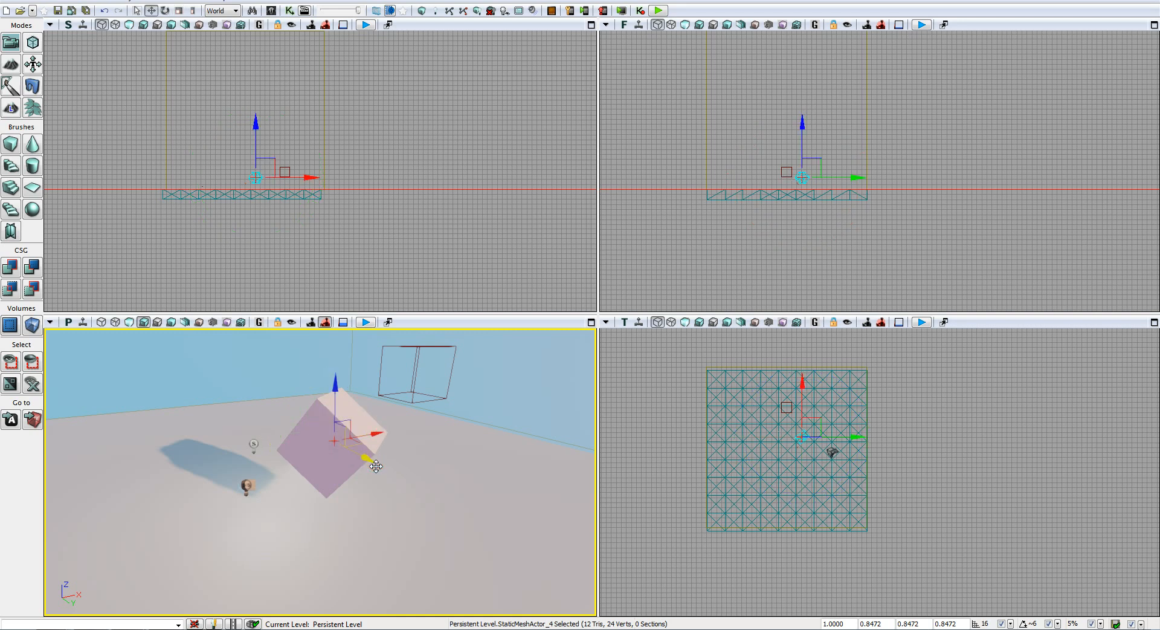
key("space")
key("space")
key("space")
key("space")
key("space")
key("space")
key("space")
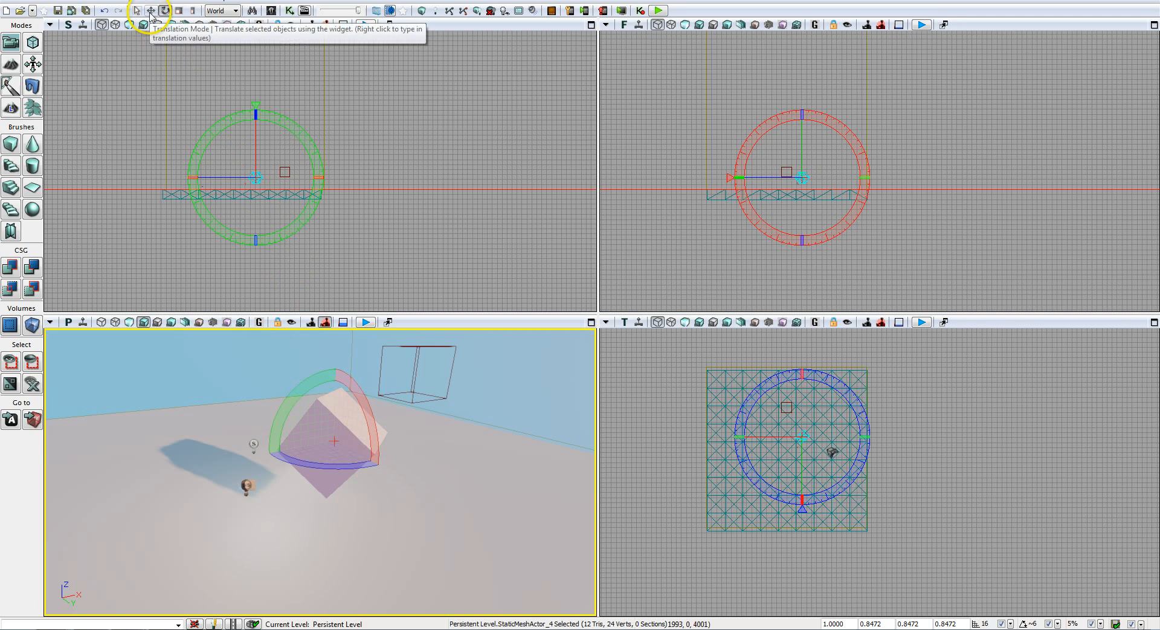
key("space")
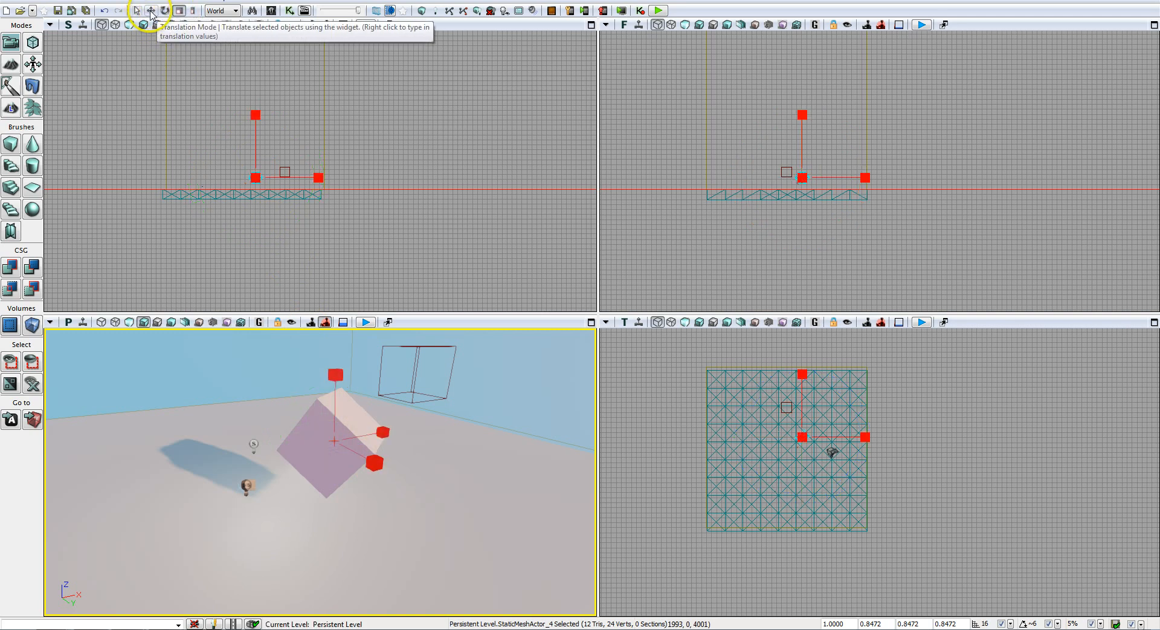
Try the translation, rotation and uniform scaling modes on the cube, and finish in Non-uniform Scaling Mode.
left_click(151, 12)
left_click(168, 12)
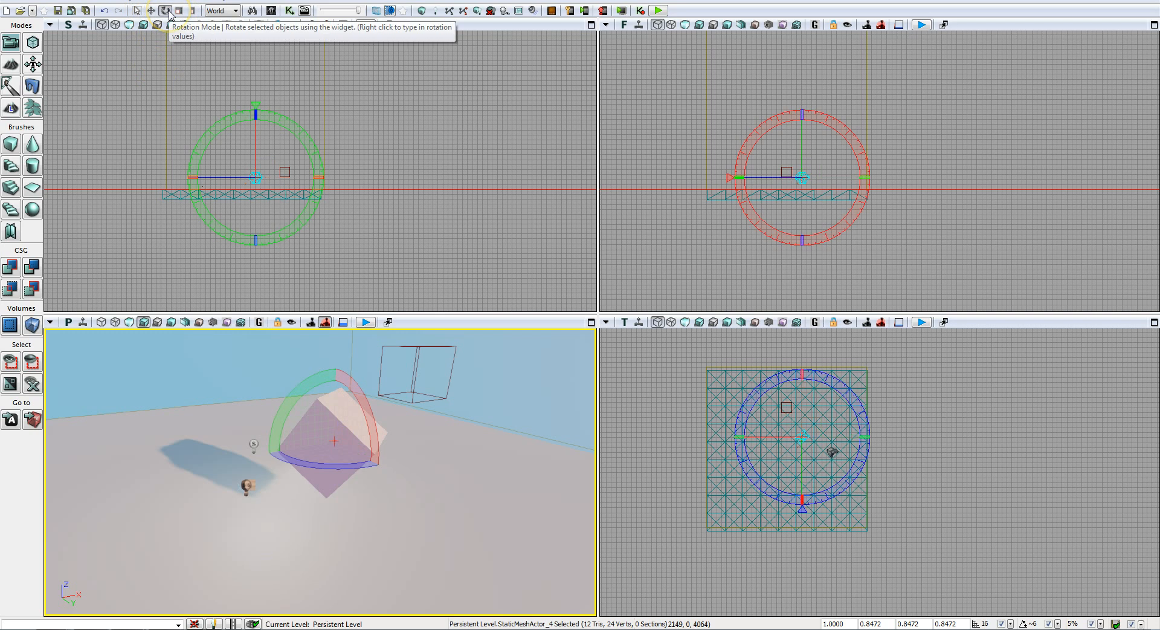
left_click(179, 11)
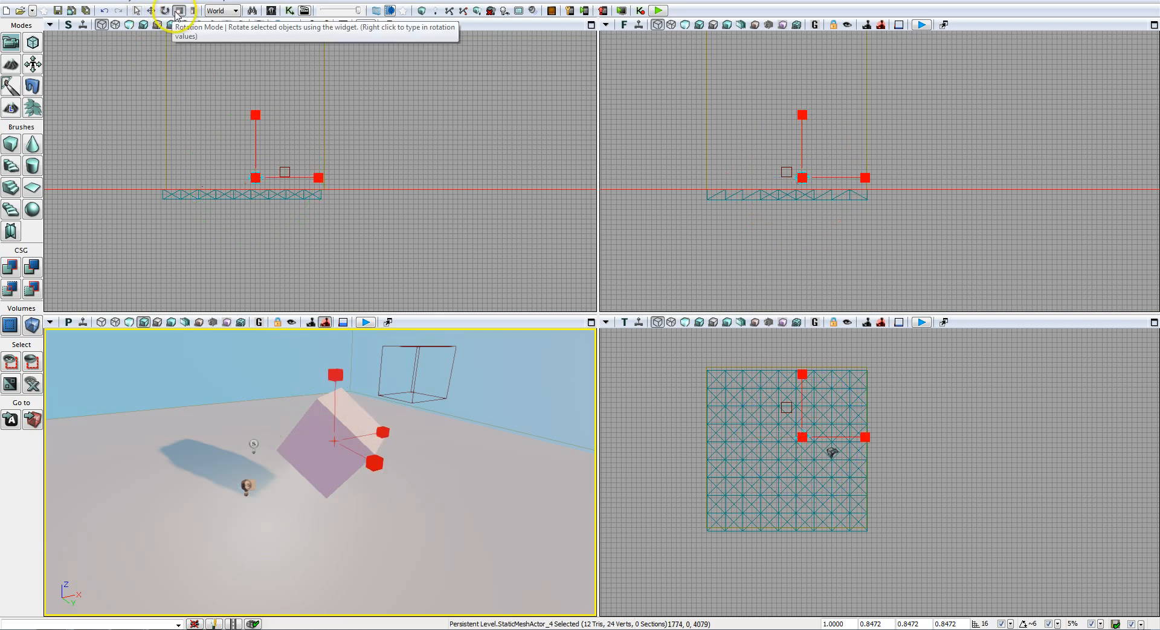
left_click(151, 12)
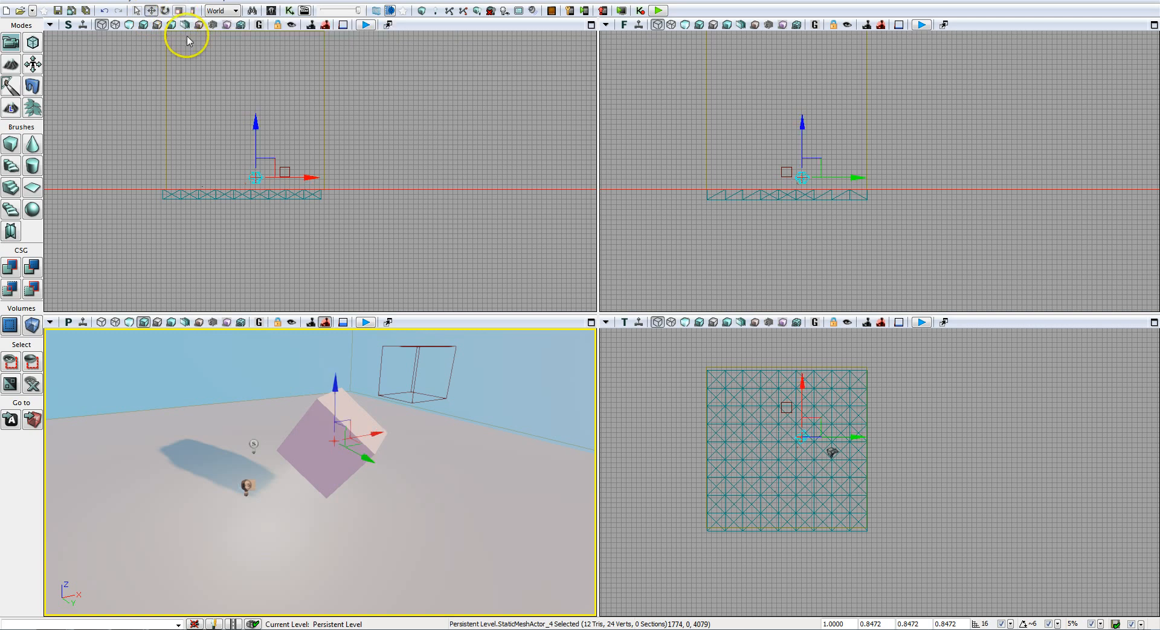
left_click(177, 12)
key("space")
key("space")
left_click(178, 11)
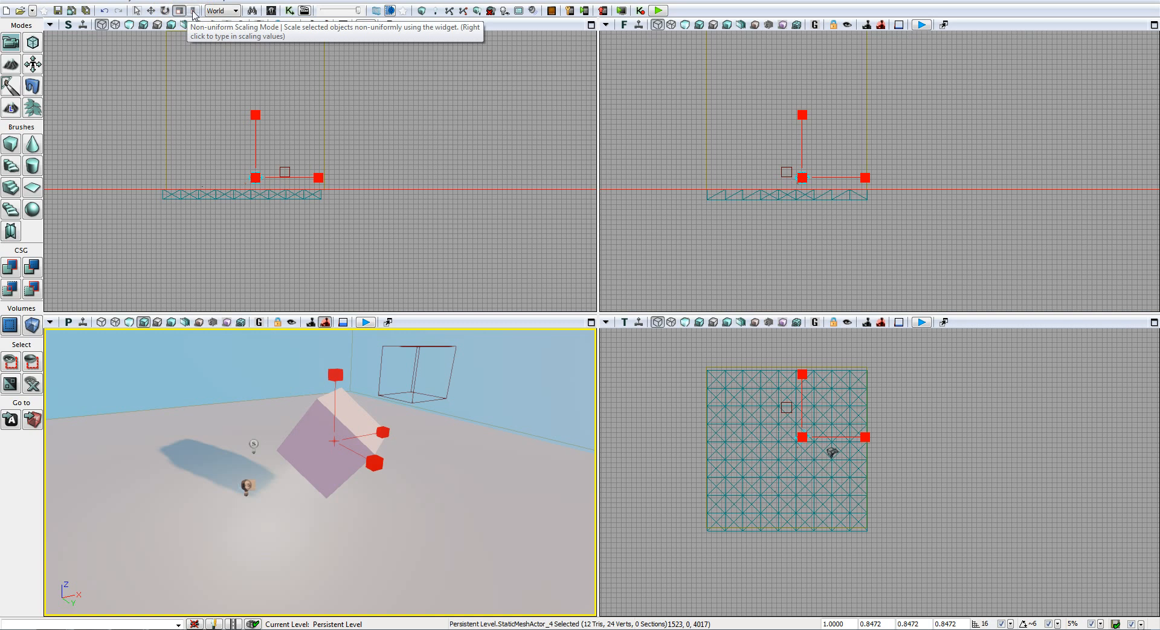
left_click(193, 11)
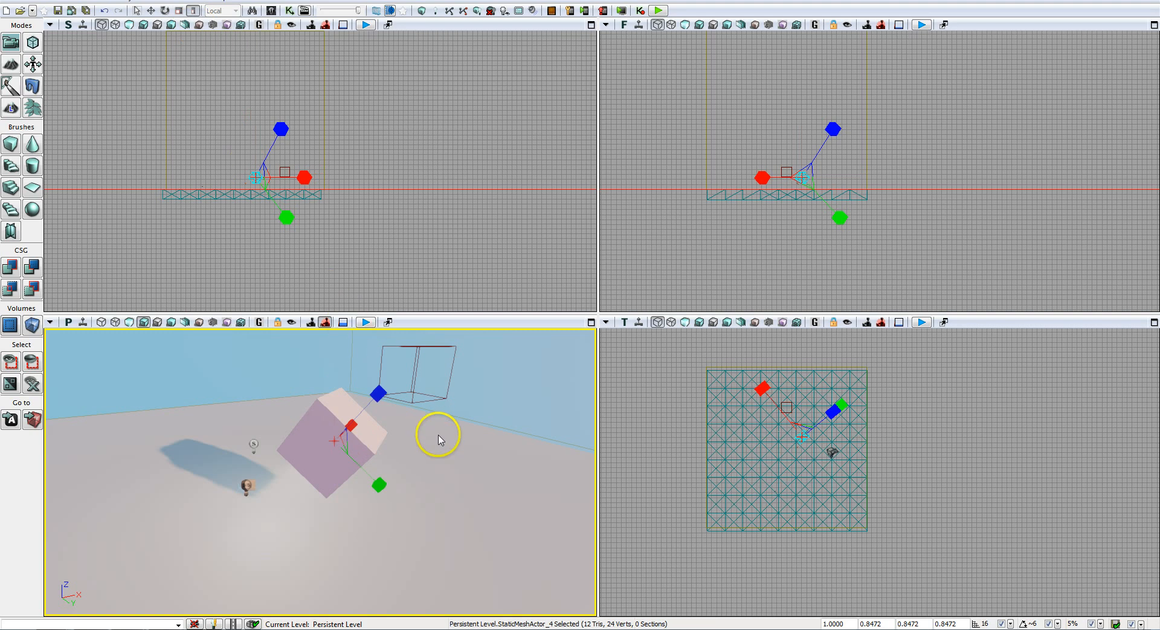
Stretch the tilted cube non-uniformly along its Z axis to a scale of about 1.19.
right_click_drag(438, 436, 185, 432)
key("d")
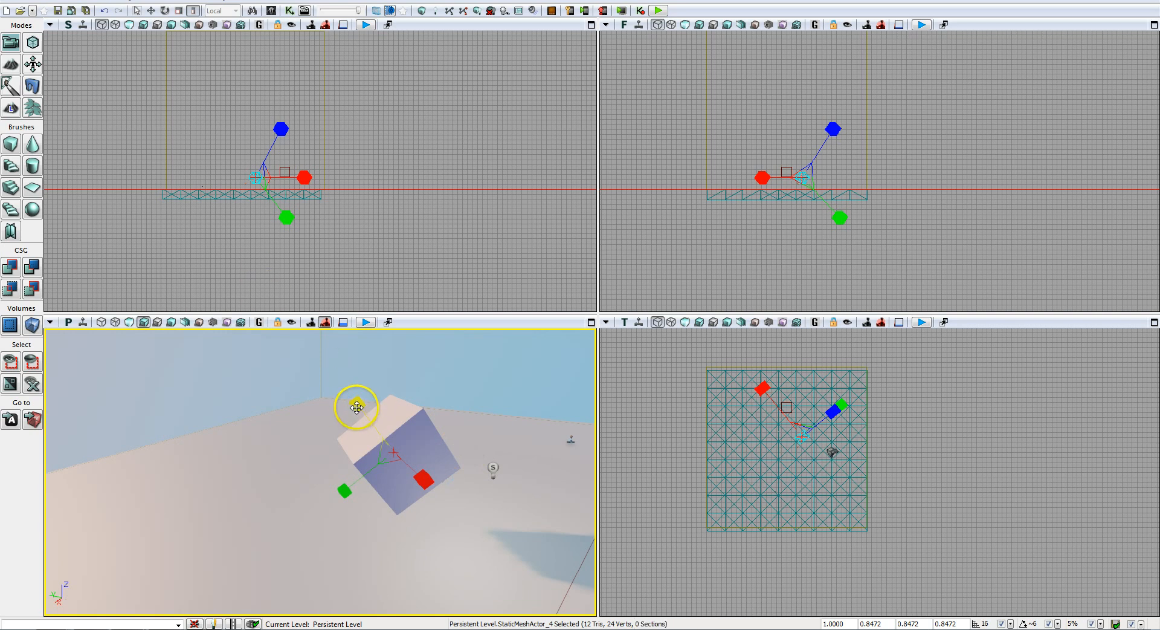
right_click_drag(357, 407, 389, 427)
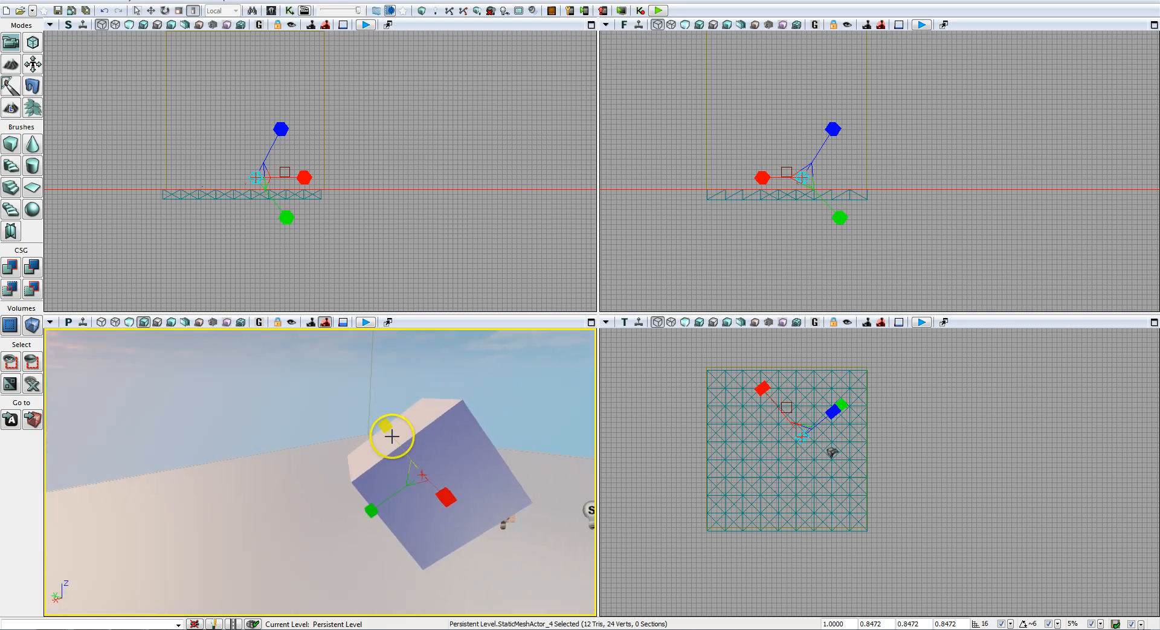
mouse_move(385, 426)
left_mouse_down()
mouse_move(380, 410)
mouse_move(345, 393)
mouse_move(357, 414)
mouse_move(390, 425)
left_mouse_up()
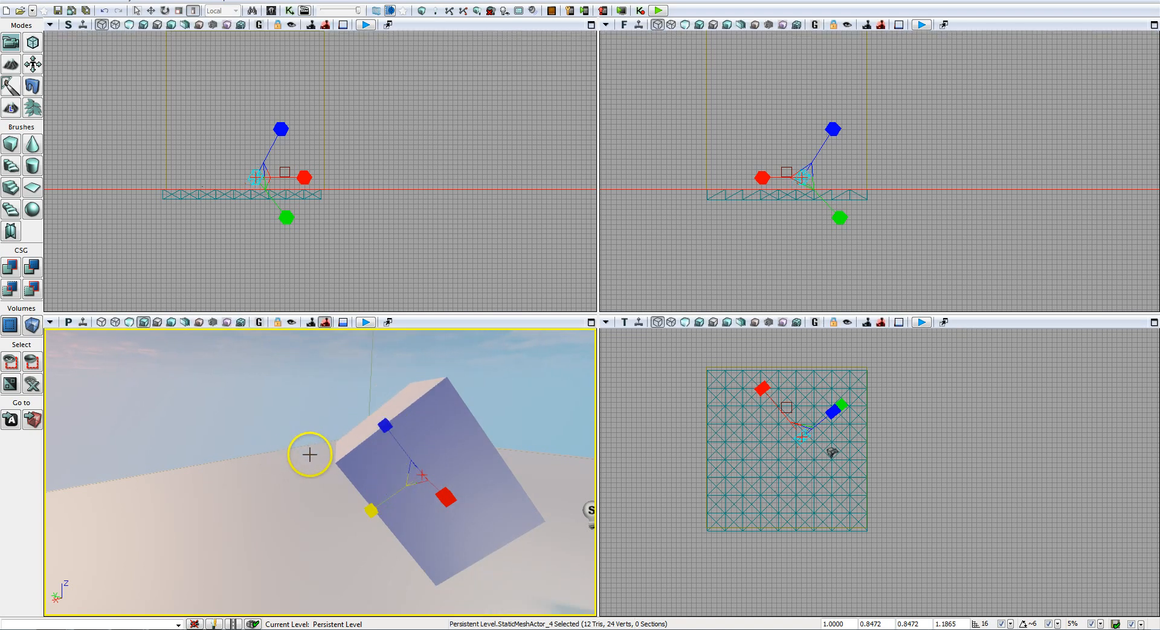
right_click_drag(309, 453, 436, 464)
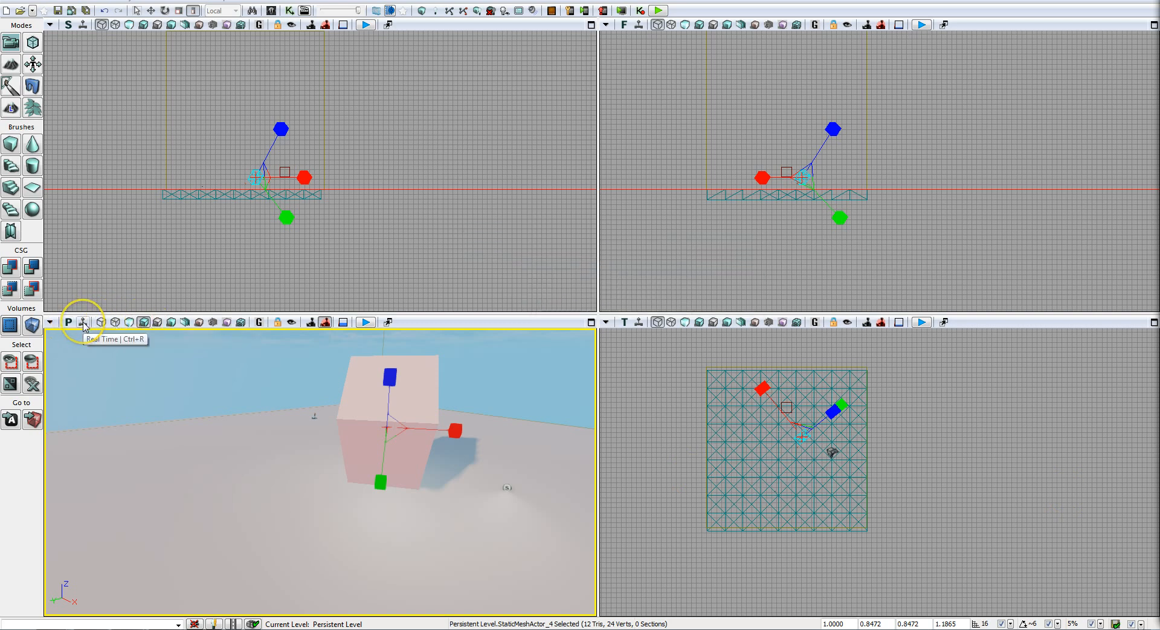
right_click_drag(248, 467, 287, 396)
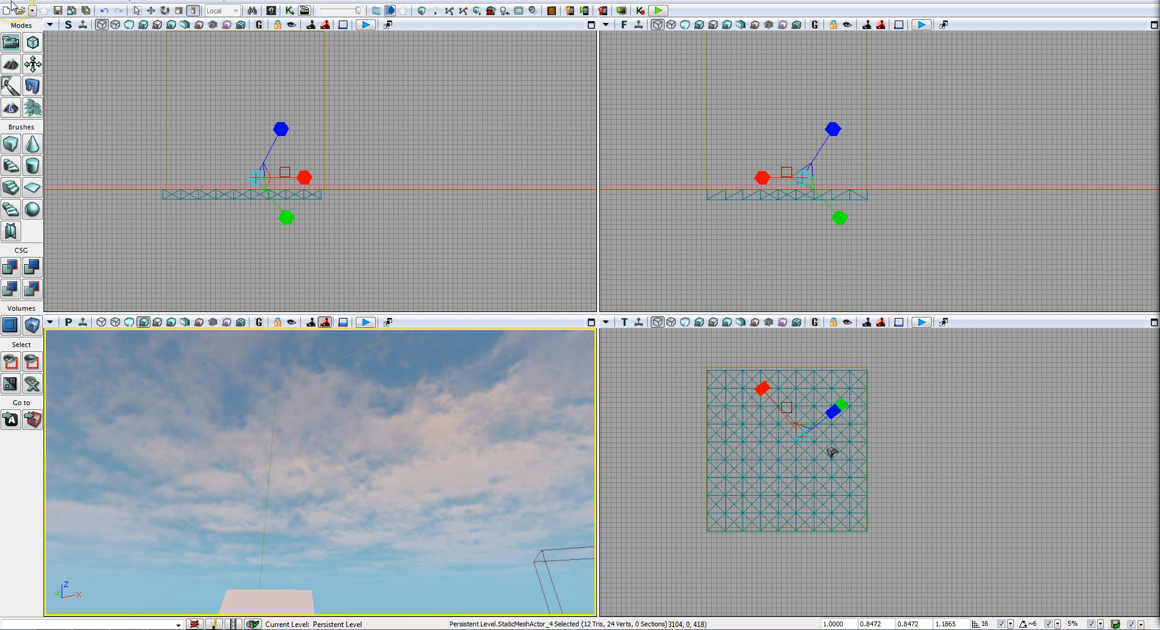
Open the DM-Deck.udk map from the UT3 maps folder, discarding the unsaved Untitled_2 map.
left_click(12, 5)
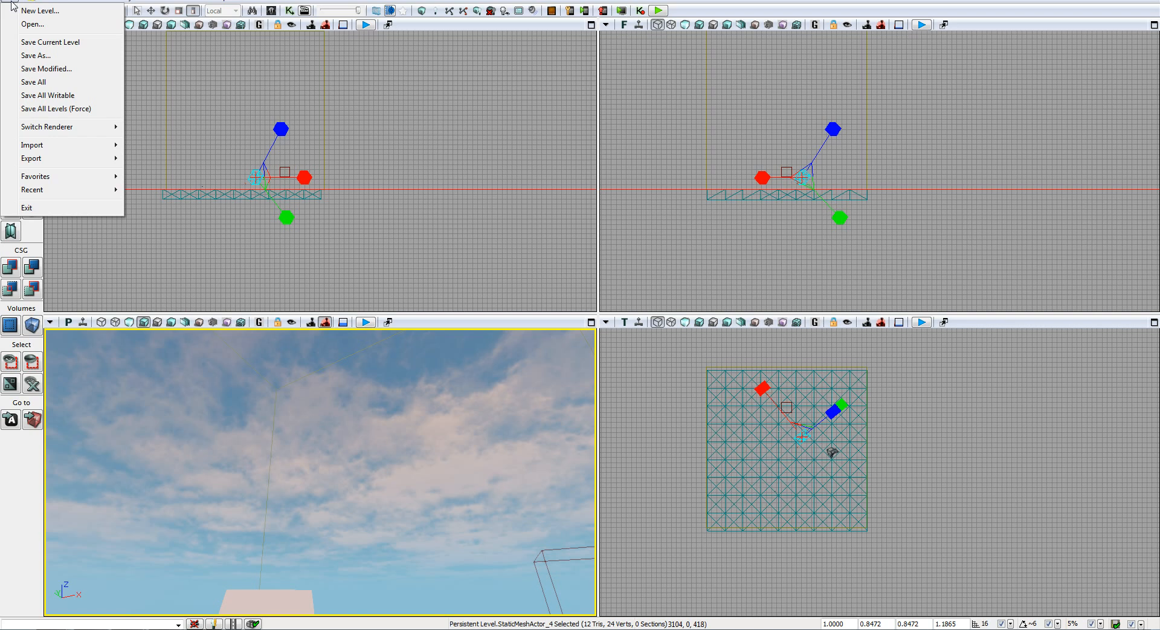
left_click(39, 26)
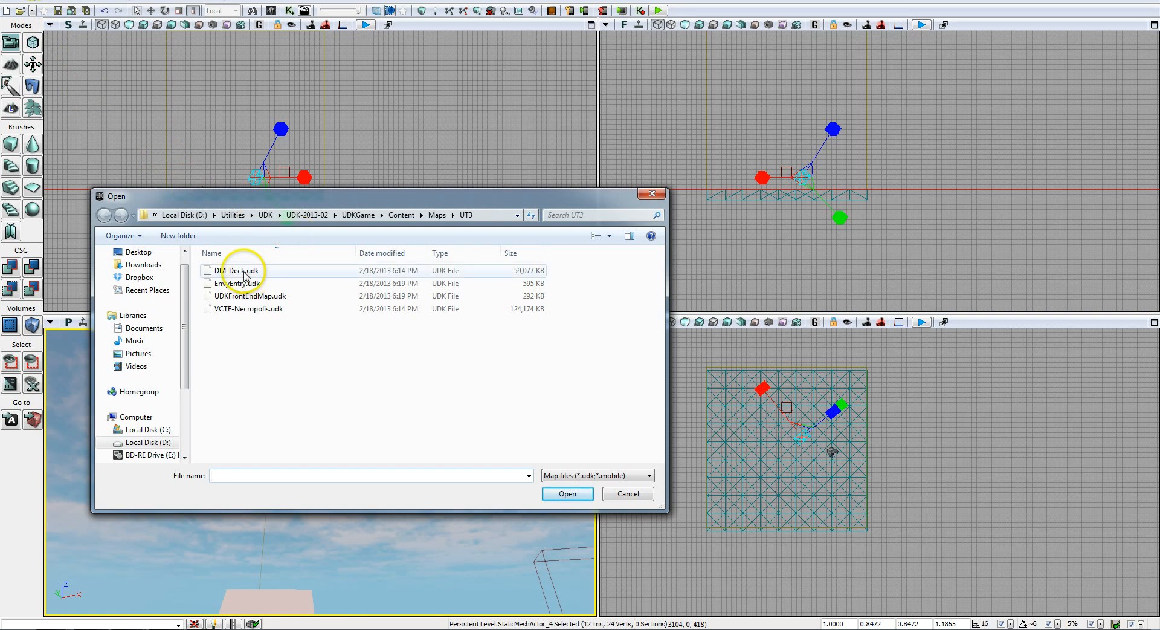
left_click(408, 216)
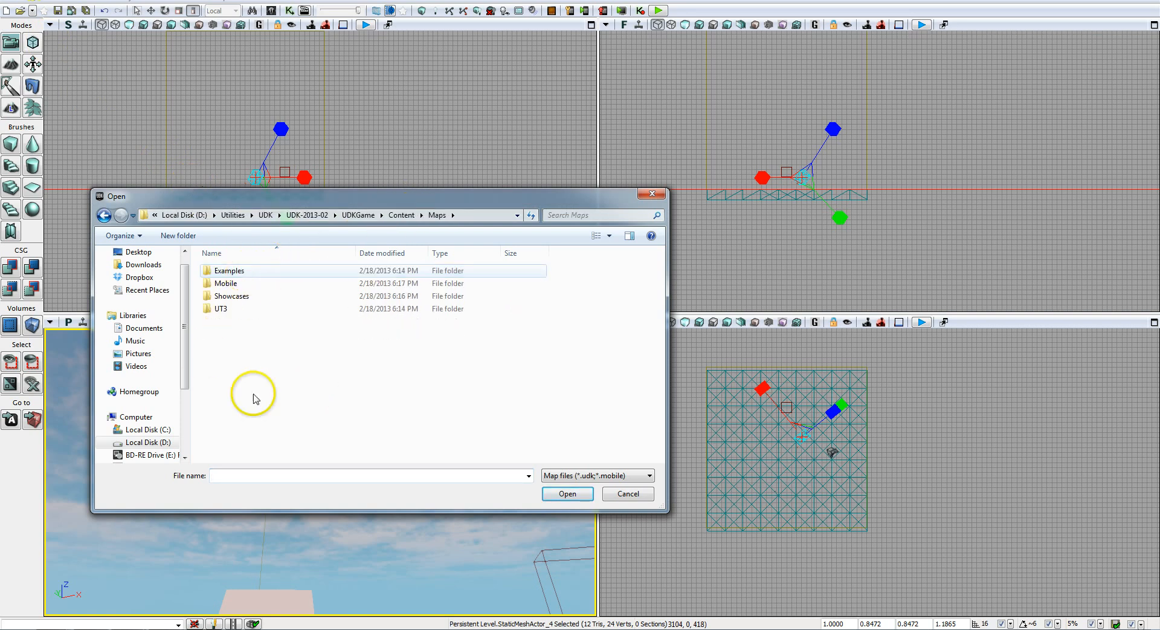
double_click(232, 310)
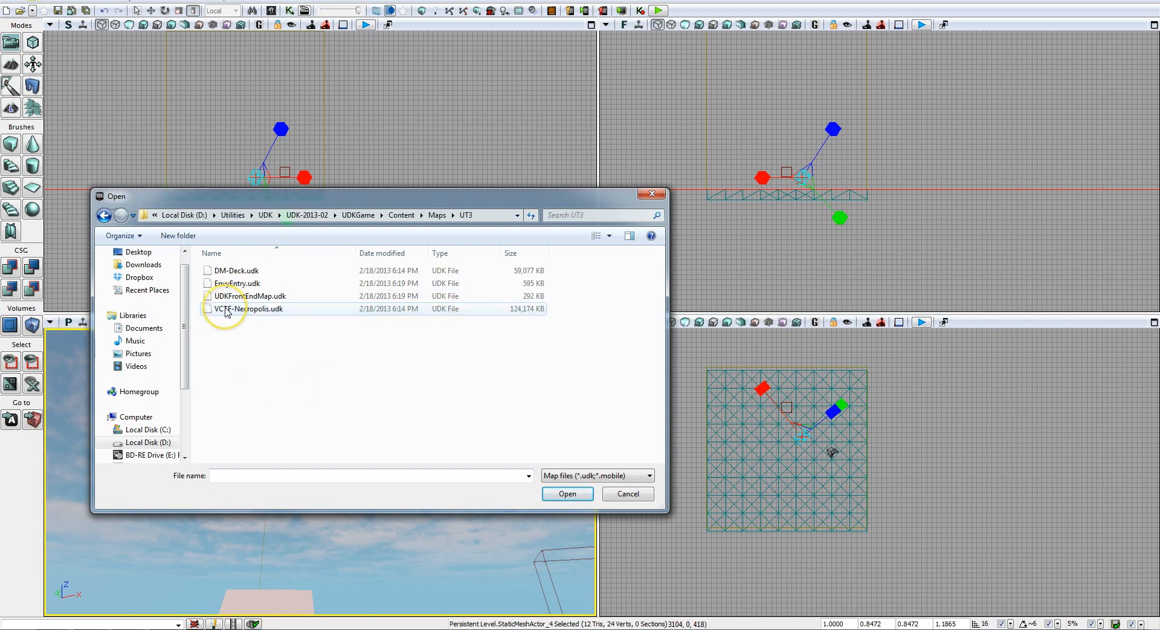
double_click(250, 275)
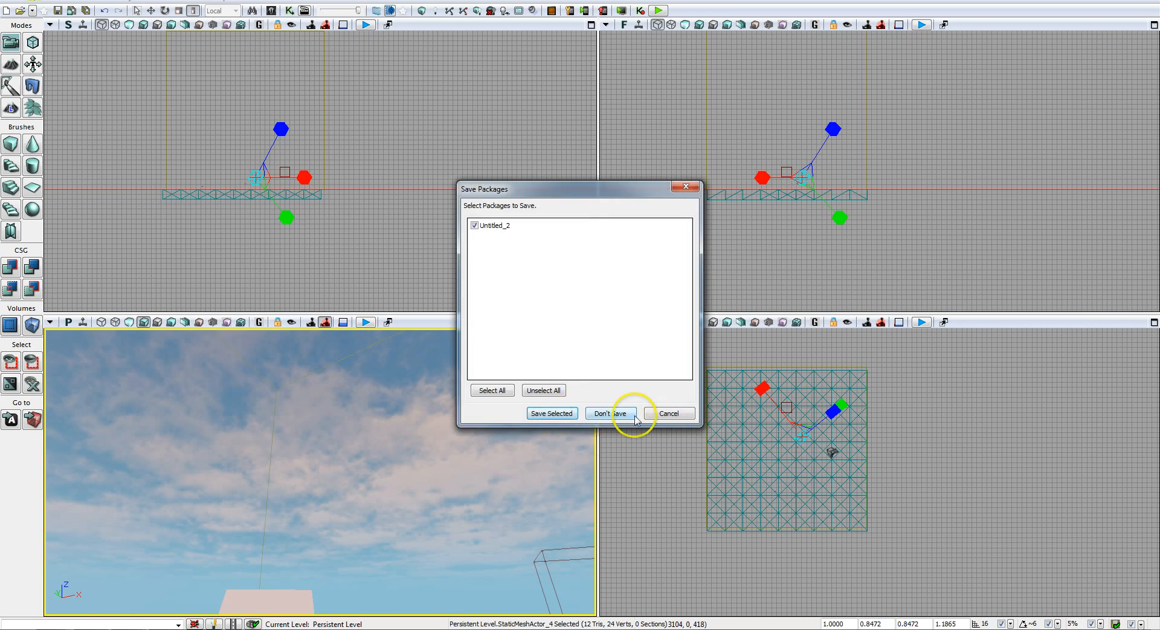
left_click(610, 413)
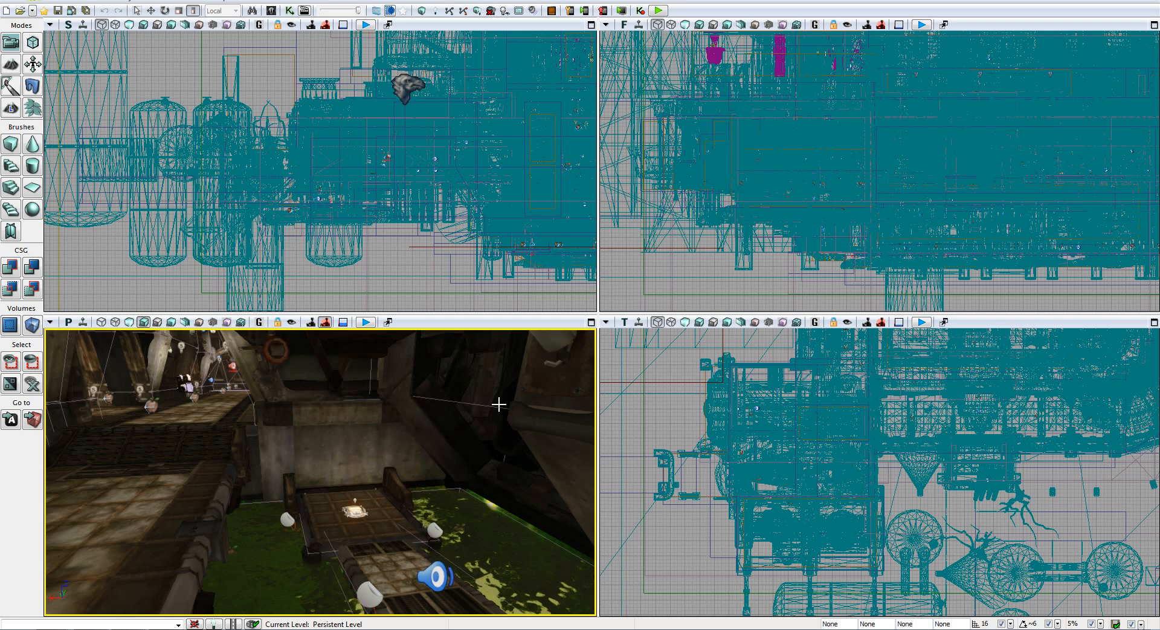
Look around the DM-Deck level, play it in the editor preview, walk forward through the corridor, and end the preview.
right_click_drag(499, 404, 171, 498)
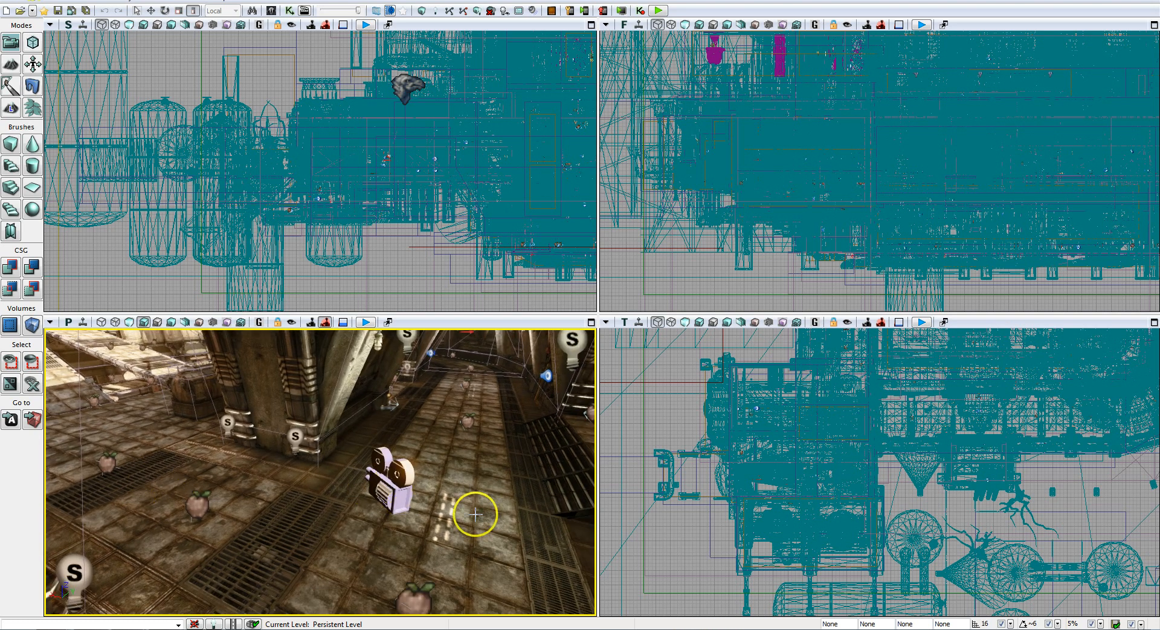
right_click_drag(474, 510, 414, 503)
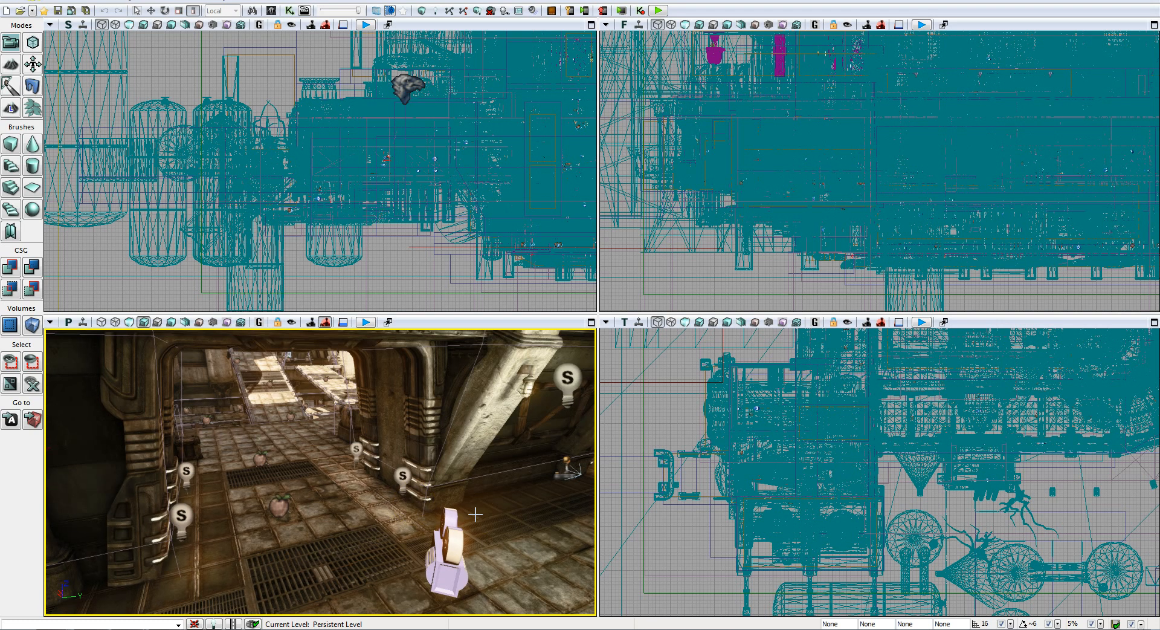
left_click(658, 11)
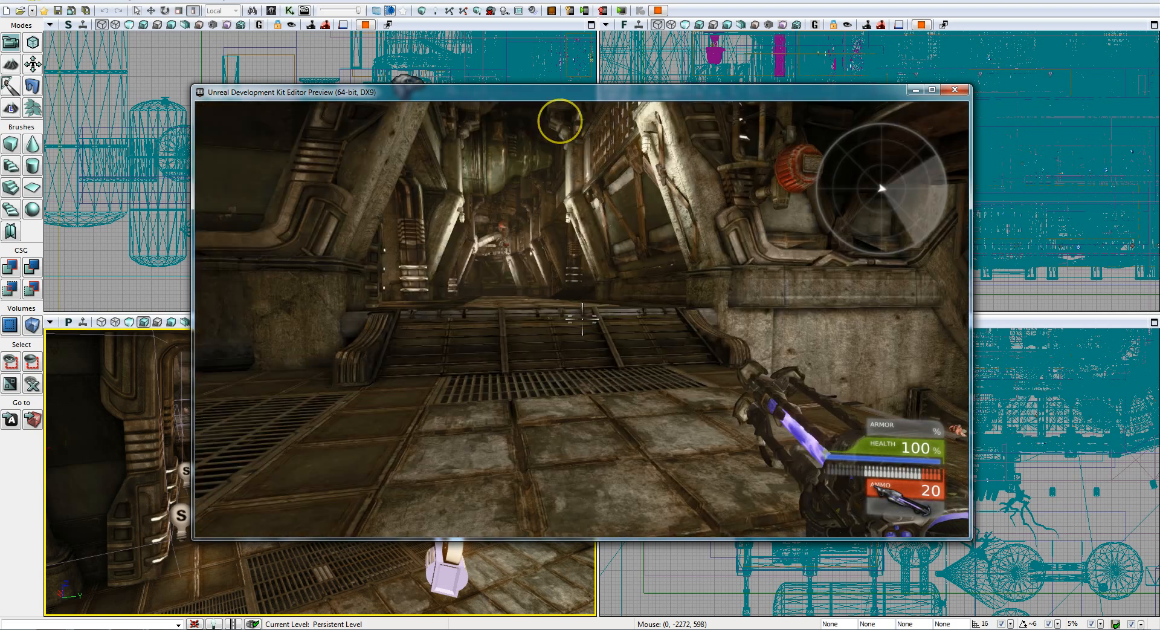
key("w")
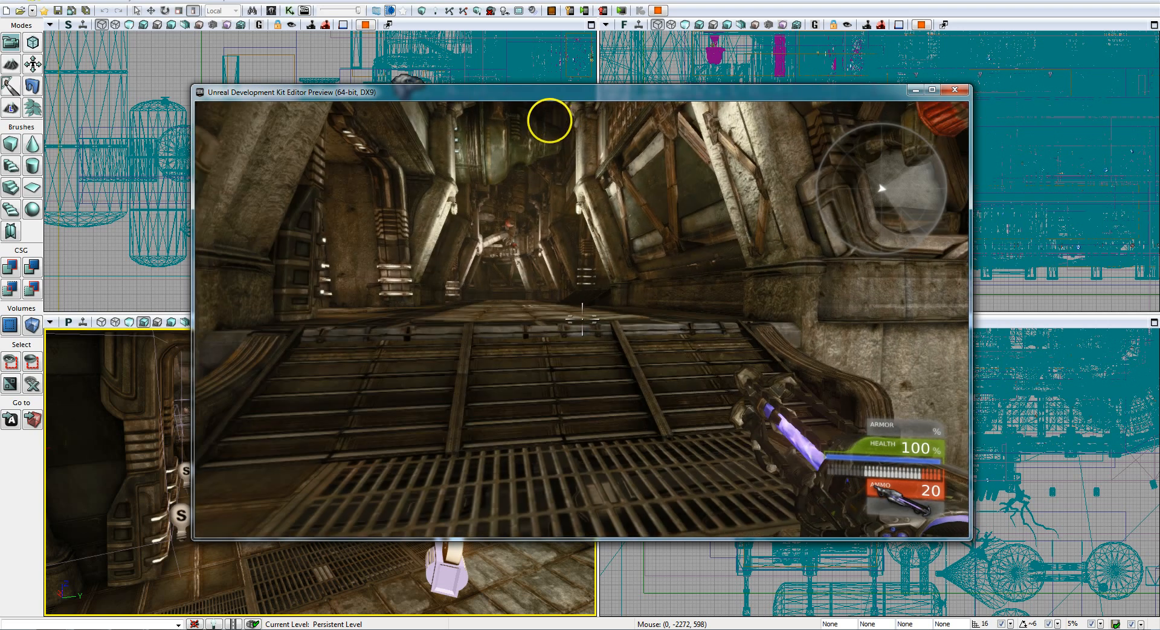
key("w")
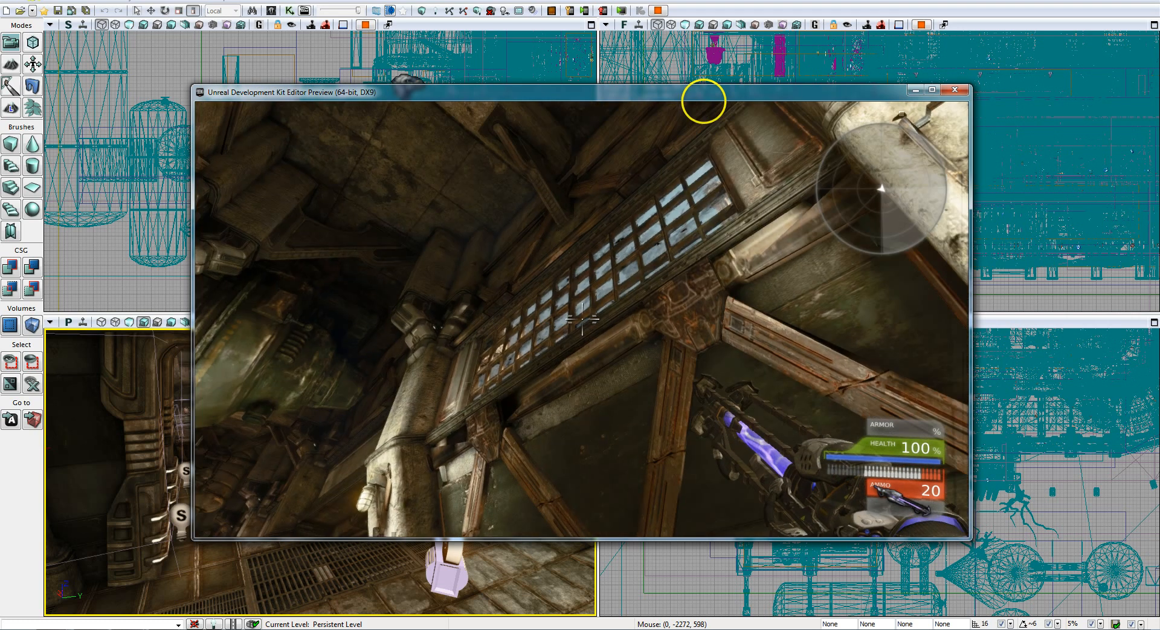
key("Escape")
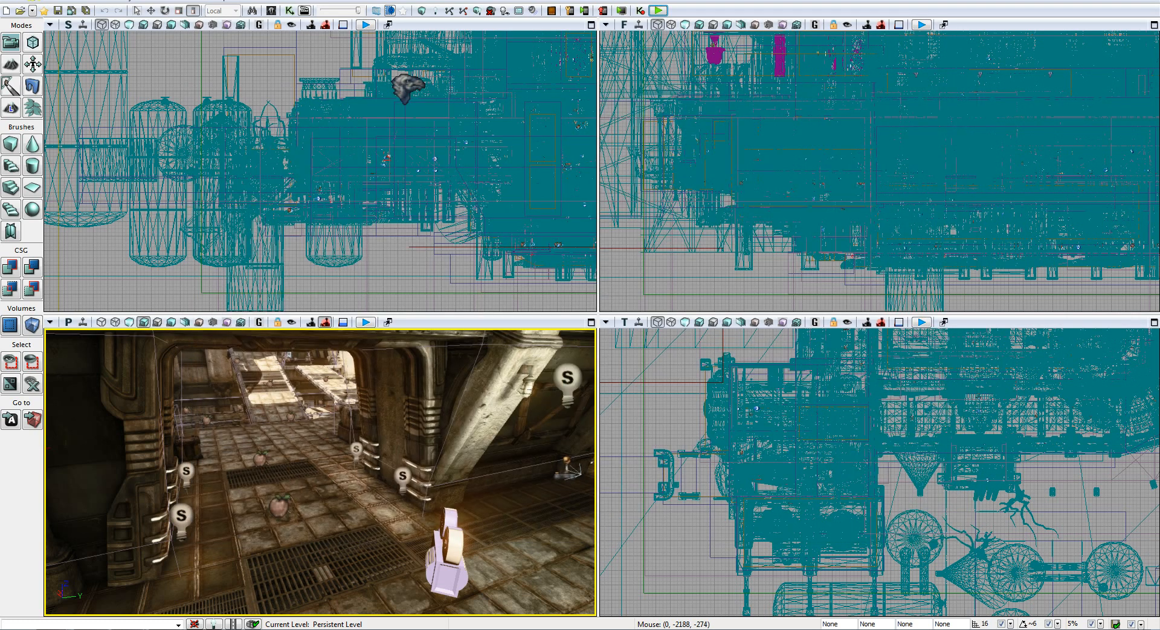